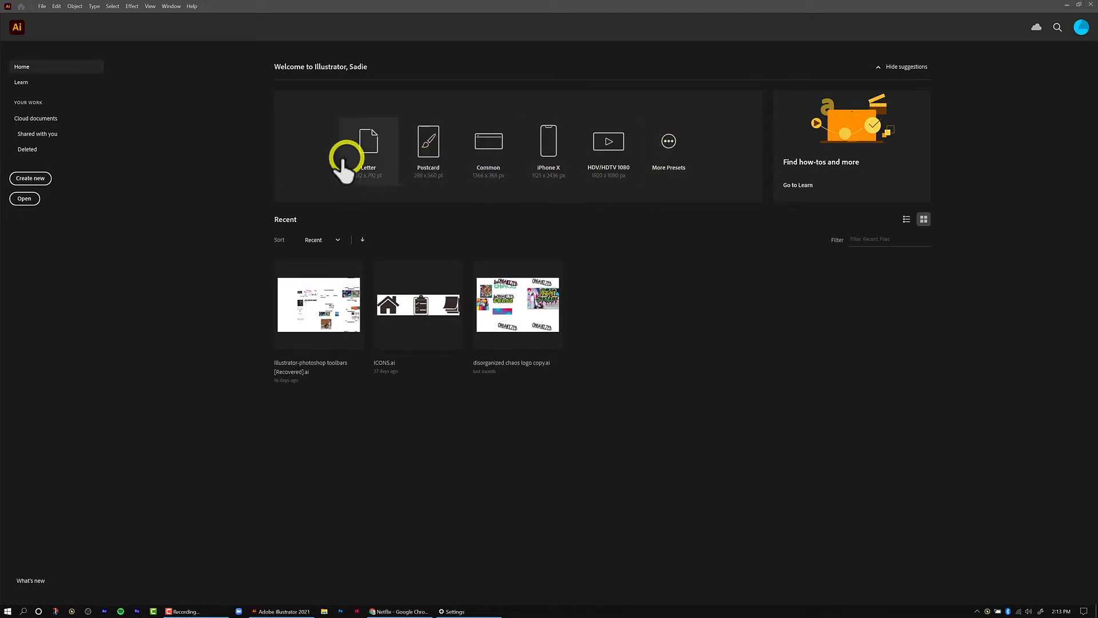
- Open the program preferences at the General settings and review the Units settings
{"action": "left_click", "coordinate": [666, 154]}
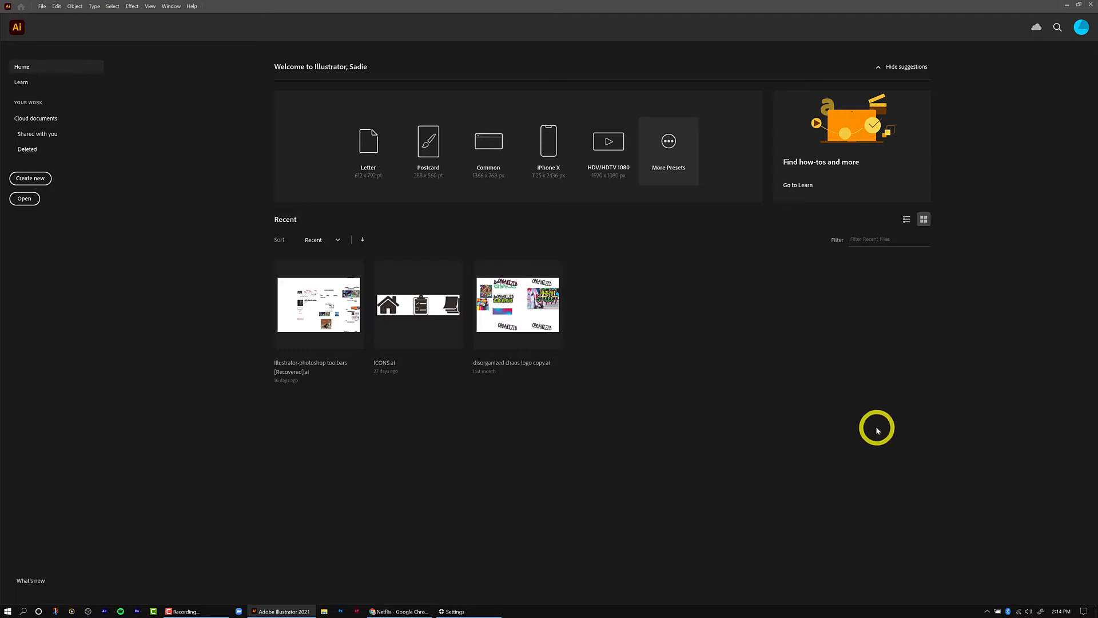
{"action": "left_click", "coordinate": [57, 6]}
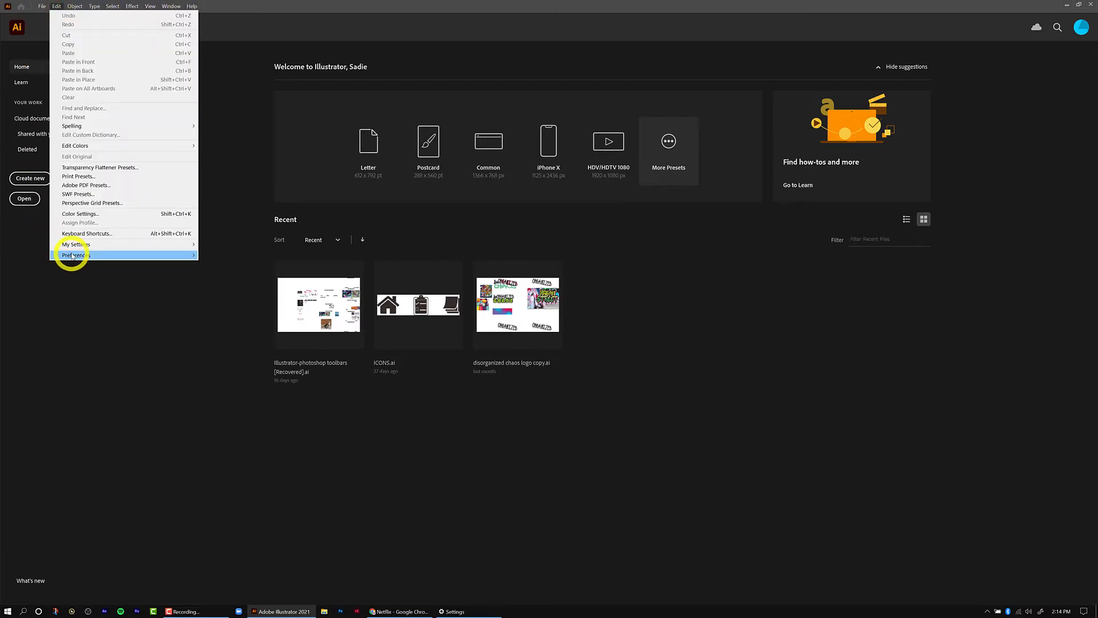
{"action": "mouse_move", "coordinate": [72, 255]}
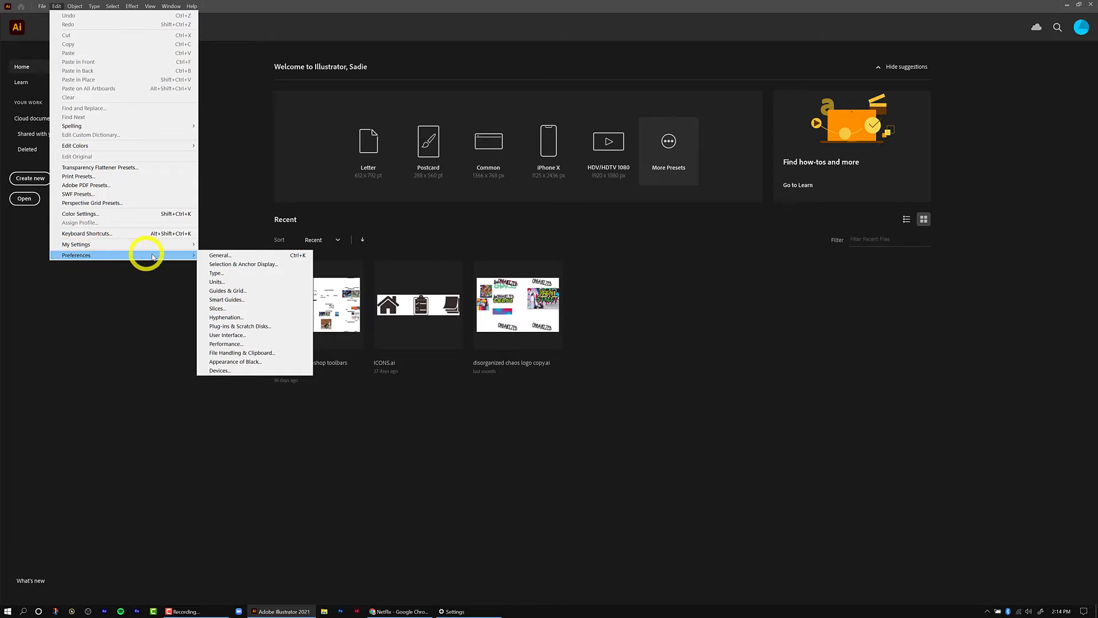
{"action": "left_click", "coordinate": [220, 255]}
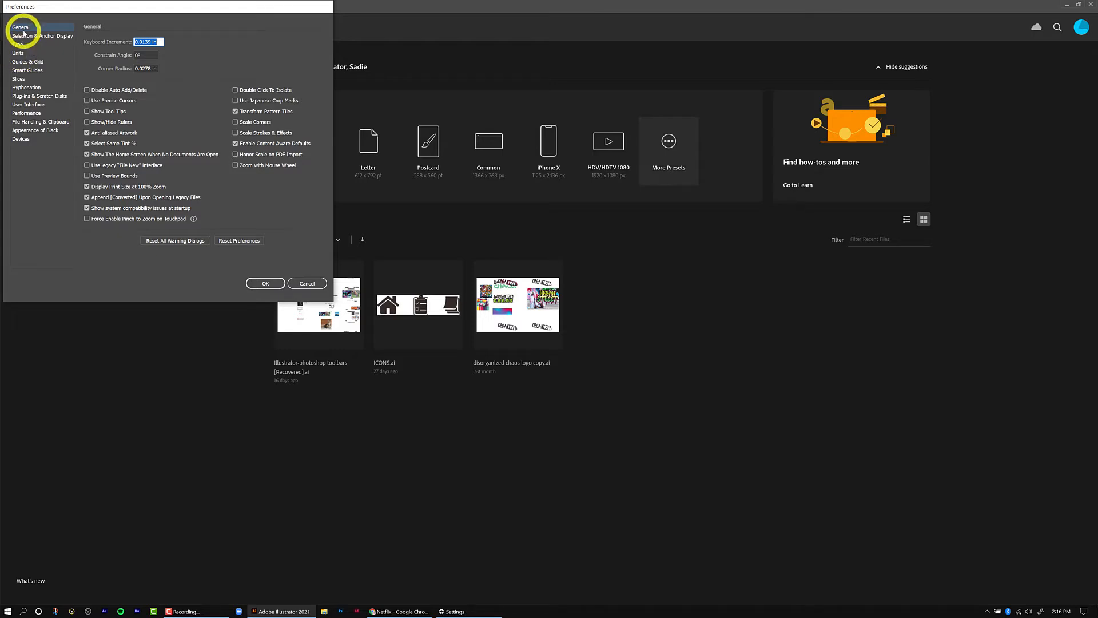
{"action": "left_click_drag", "start_coordinate": [68, 7], "coordinate": [220, 89]}
{"action": "left_click", "coordinate": [168, 137]}
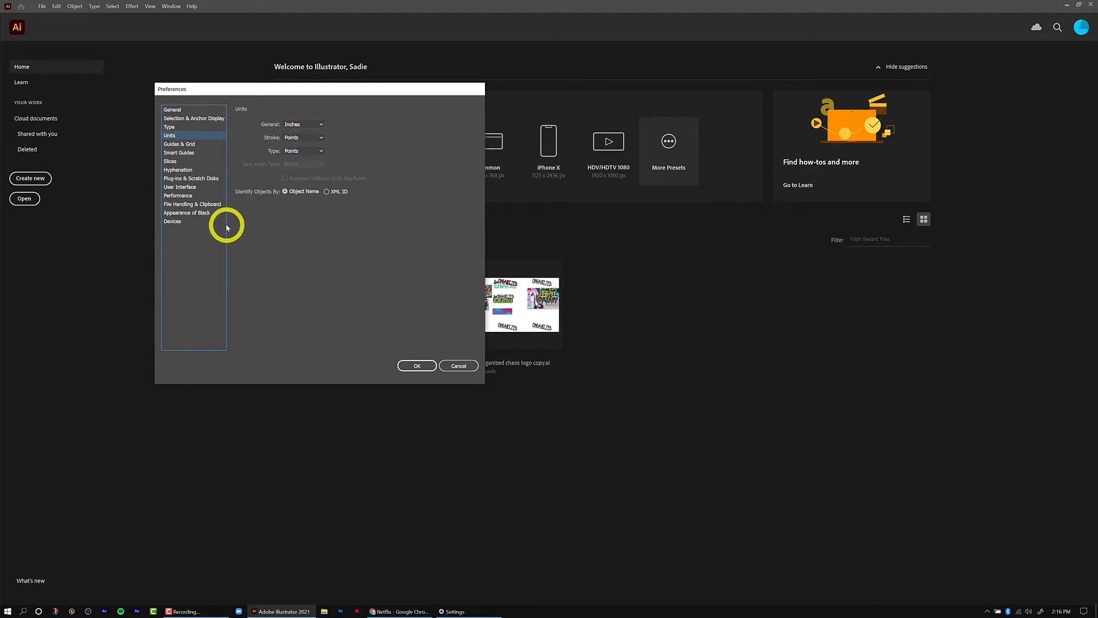
- Try the darkest and medium light interface brightness options, restore medium dark, and confirm the preferences
{"action": "left_click", "coordinate": [169, 186]}
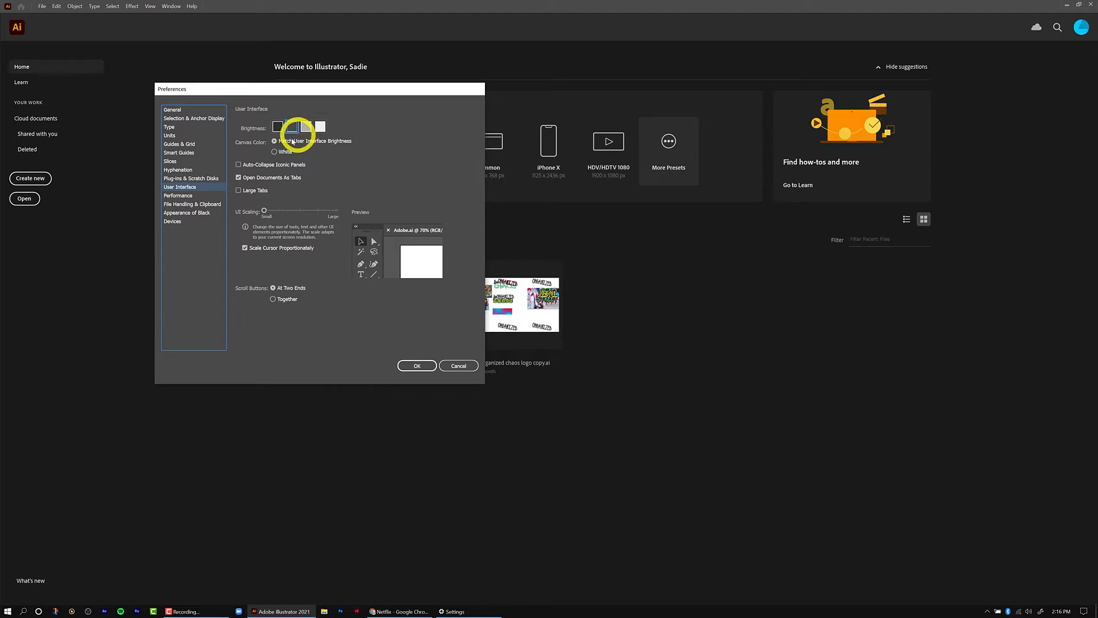
{"action": "left_click", "coordinate": [277, 127]}
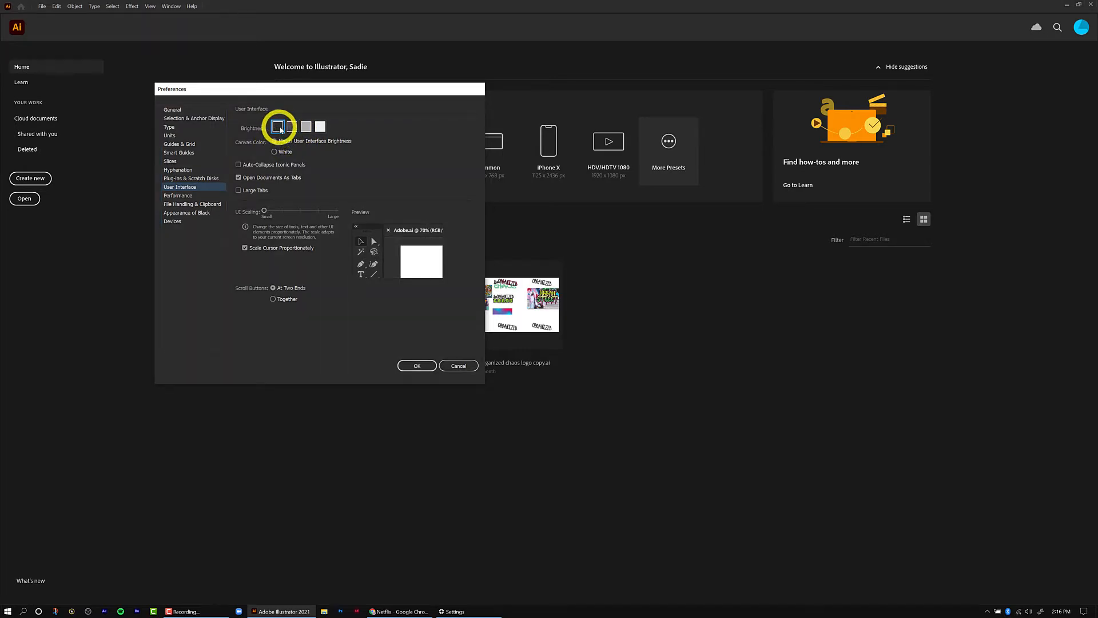
{"action": "left_click", "coordinate": [307, 127]}
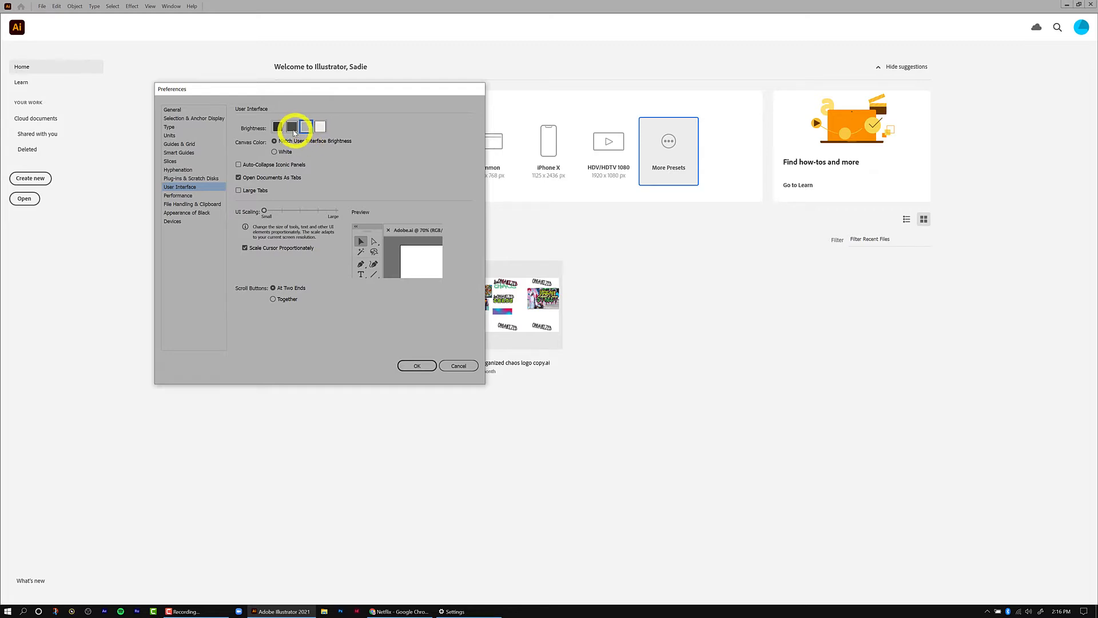
{"action": "left_click", "coordinate": [292, 126]}
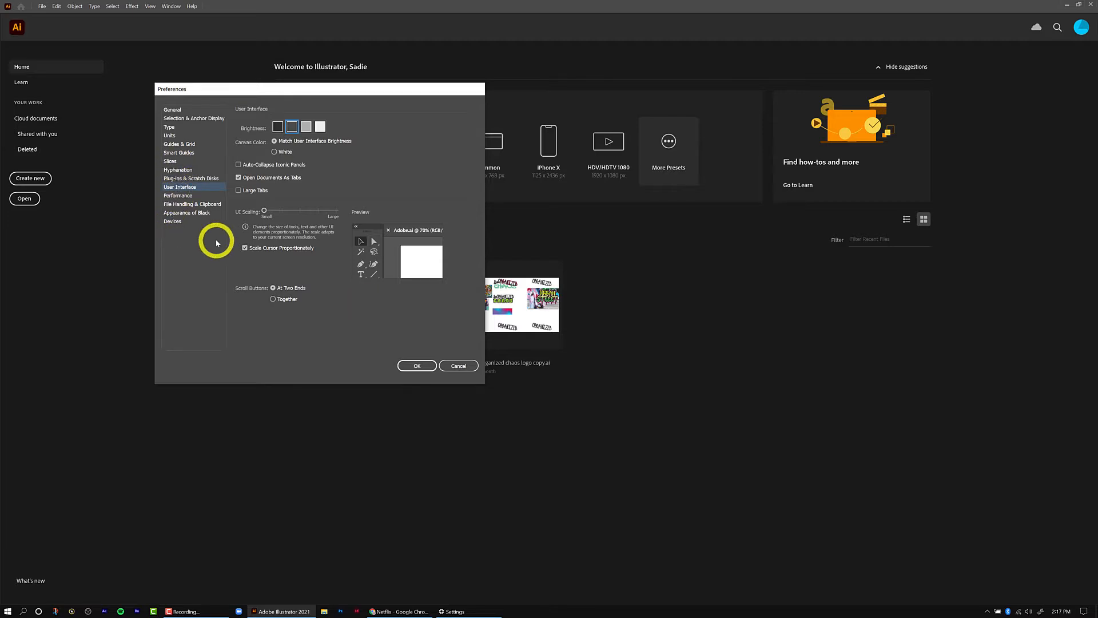
{"action": "left_click", "coordinate": [420, 367]}
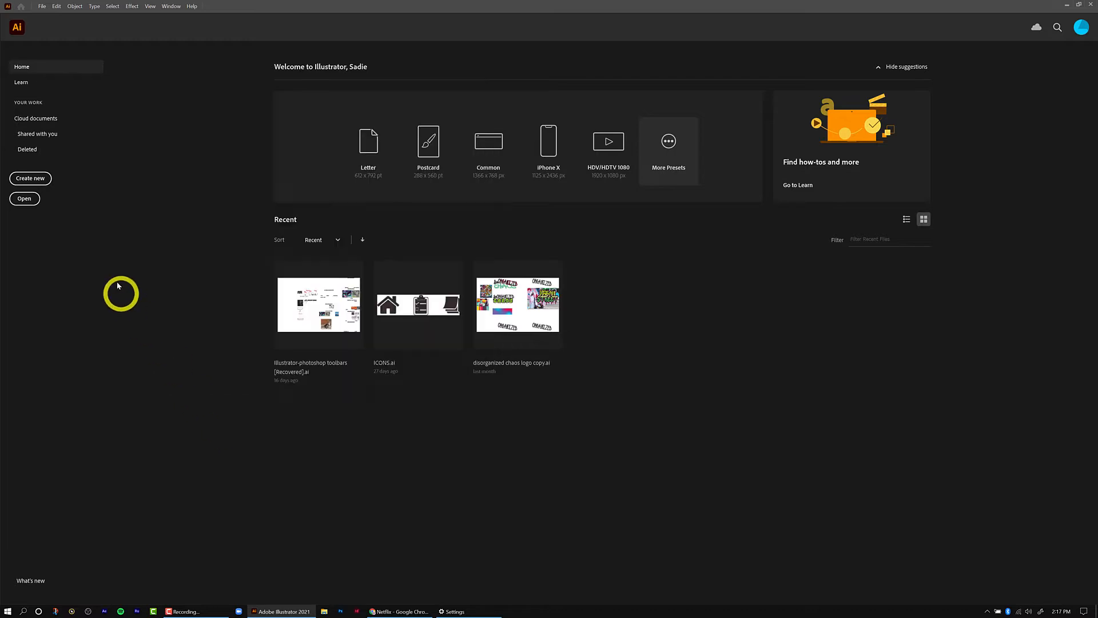
- Create a new print document from the Letter preset, measured in inches at 8.5 x 11 in, with CMYK color at 300 ppi
{"action": "left_click", "coordinate": [32, 180]}
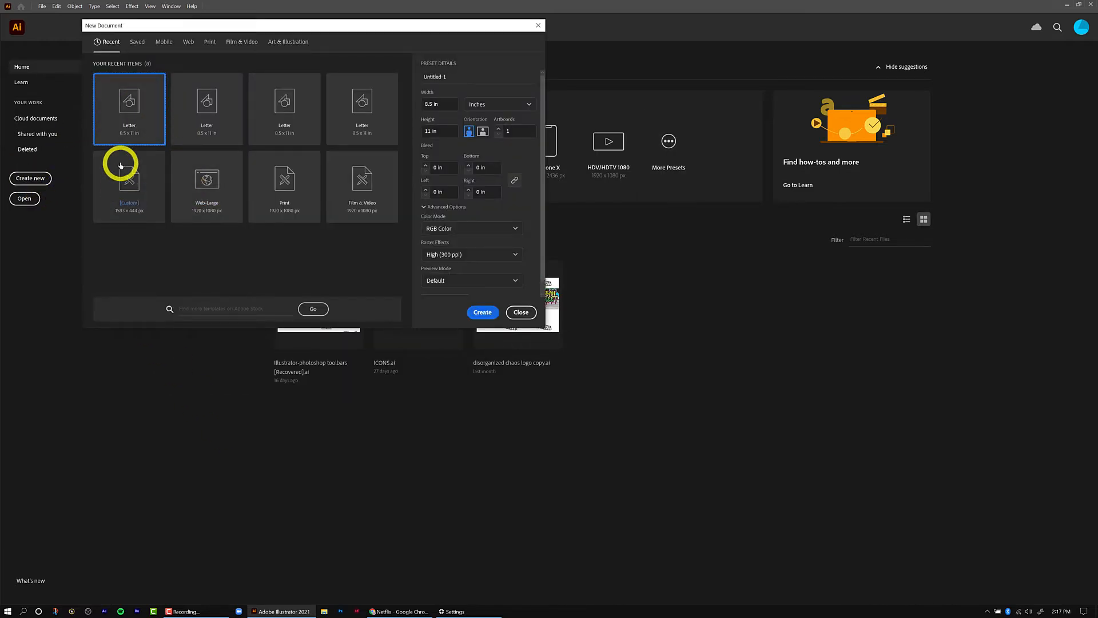
{"action": "left_click", "coordinate": [211, 43]}
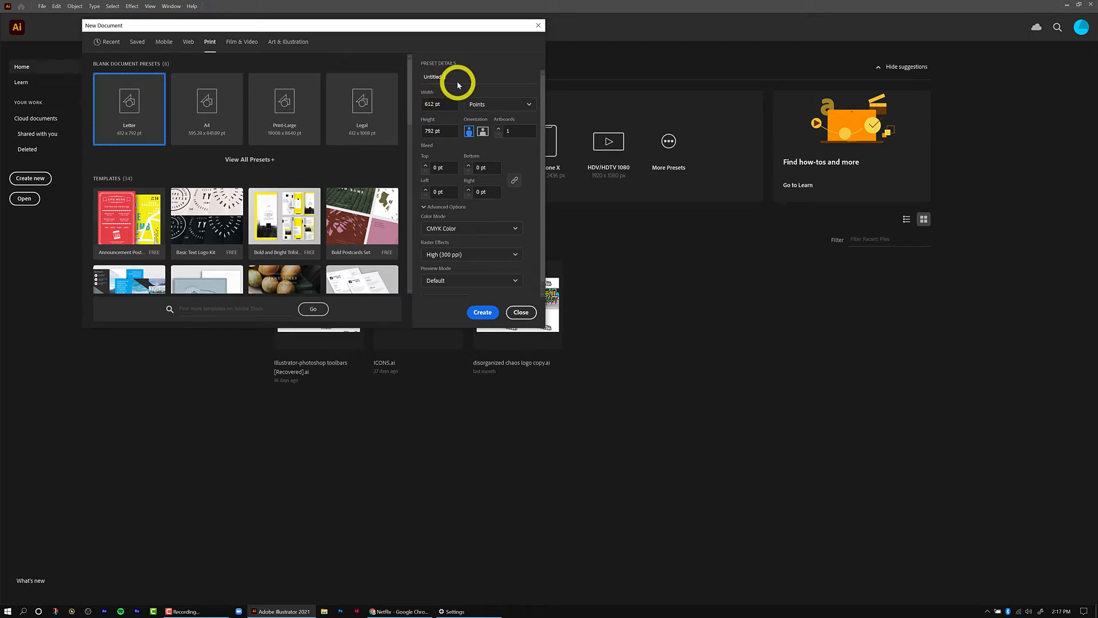
{"action": "left_click", "coordinate": [527, 107]}
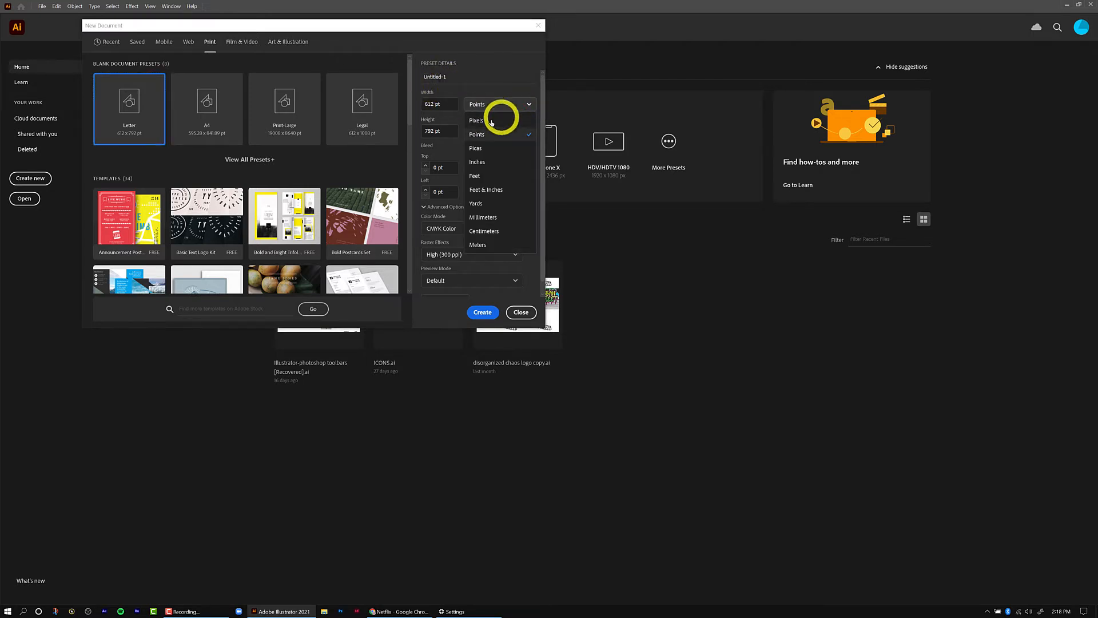
{"action": "left_click", "coordinate": [476, 162]}
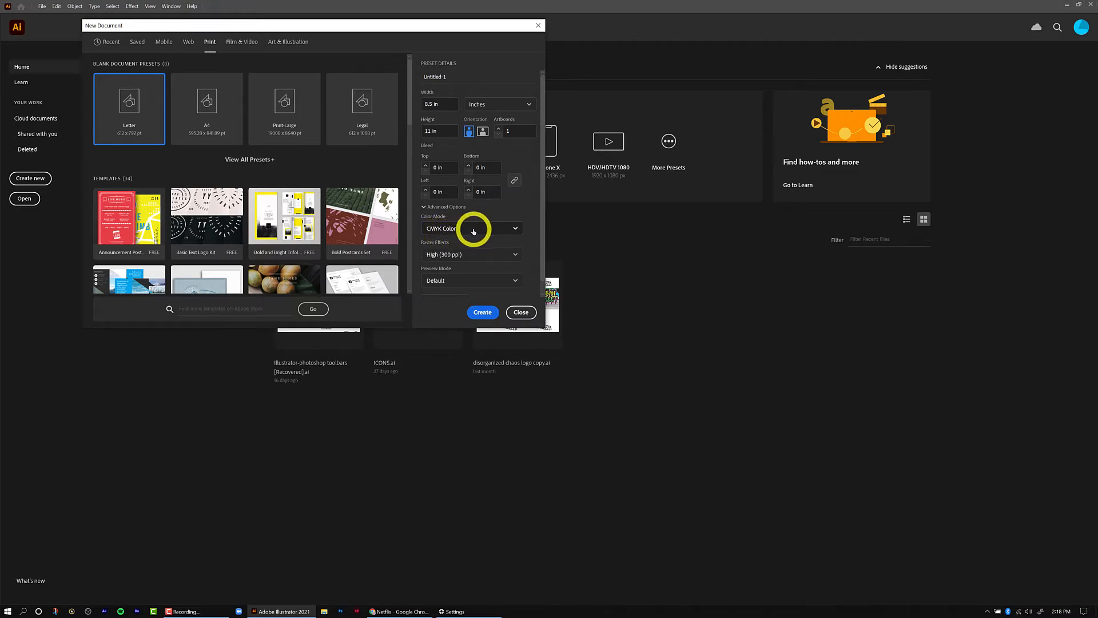
{"action": "scroll", "coordinate": [478, 263], "scroll_direction": "down", "scroll_amount": 1}
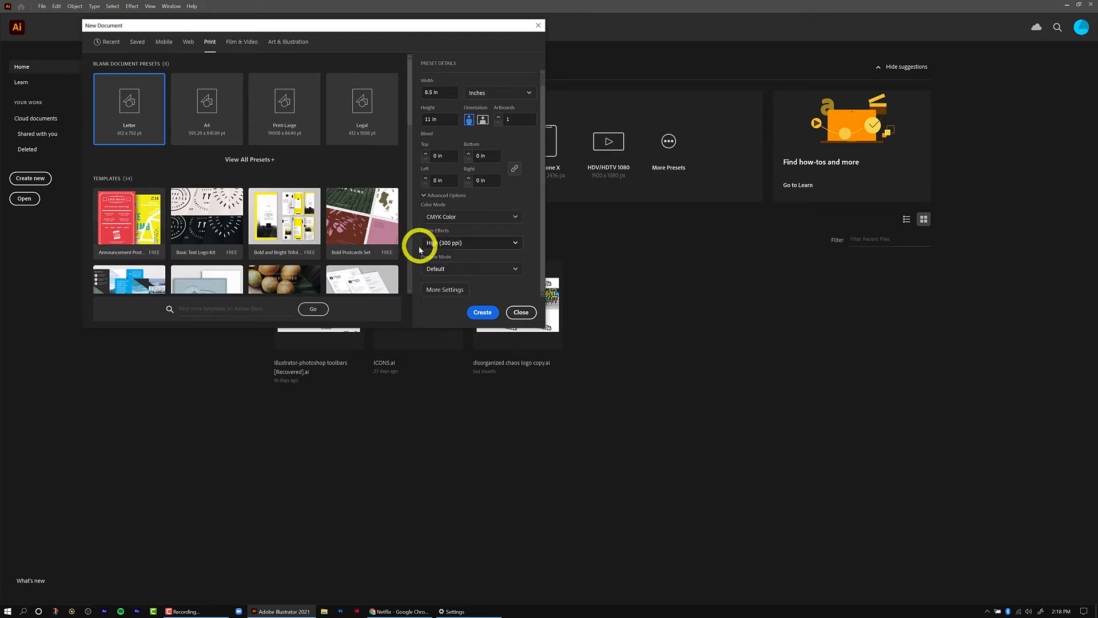
{"action": "left_click", "coordinate": [441, 291]}
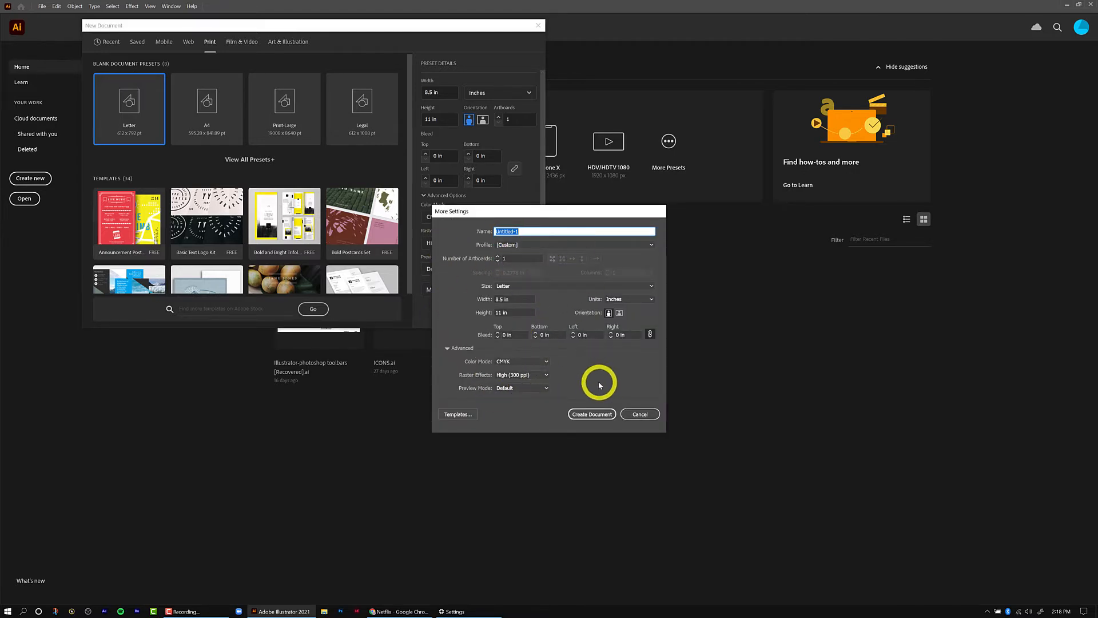
{"action": "left_click", "coordinate": [594, 417]}
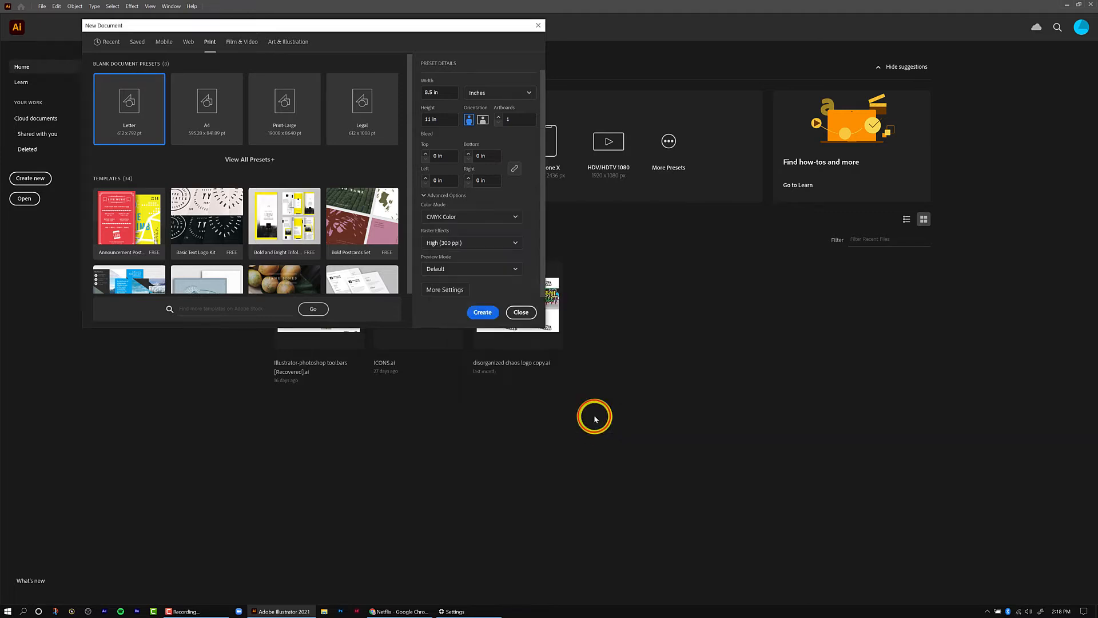
{"action": "left_click", "coordinate": [488, 314]}
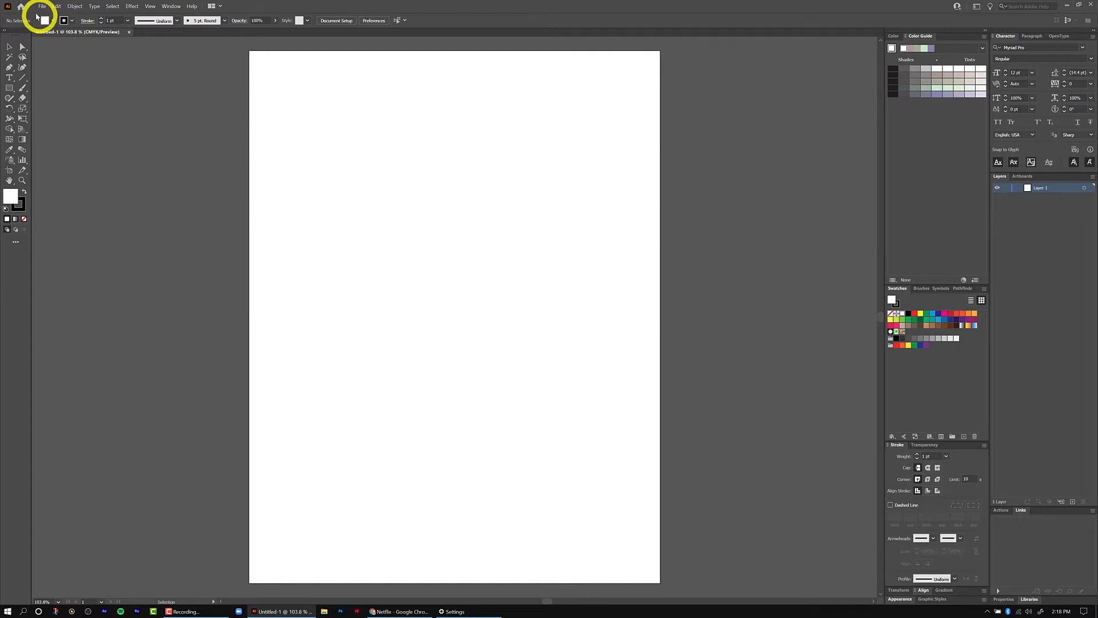
- Reset the Essentials Classic workspace to its default layout
{"action": "left_click", "coordinate": [211, 8]}
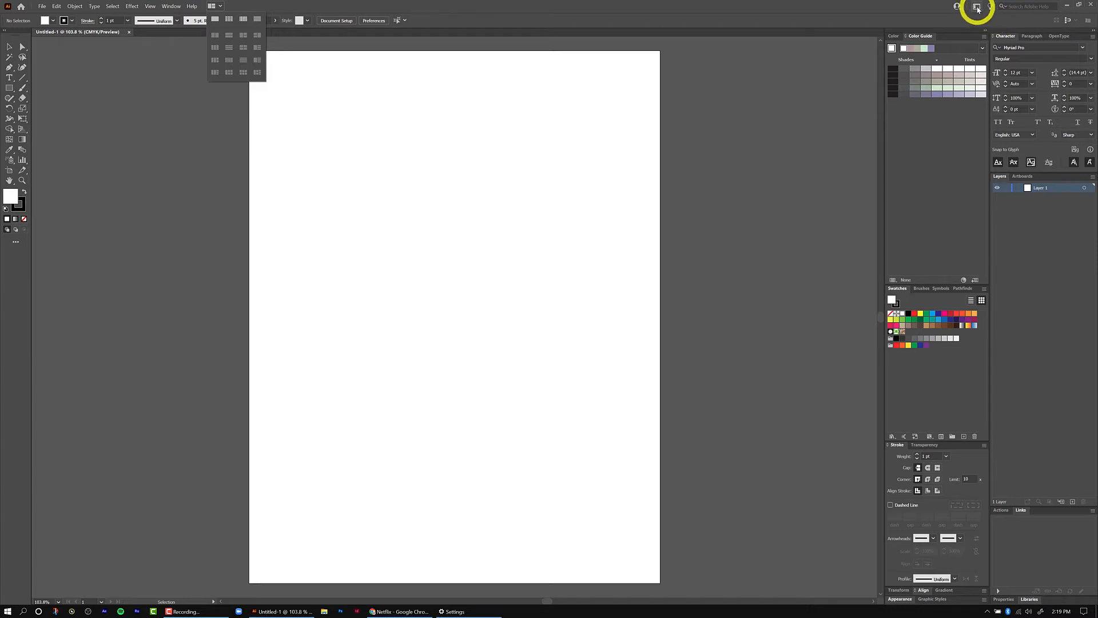
{"action": "left_click", "coordinate": [976, 7]}
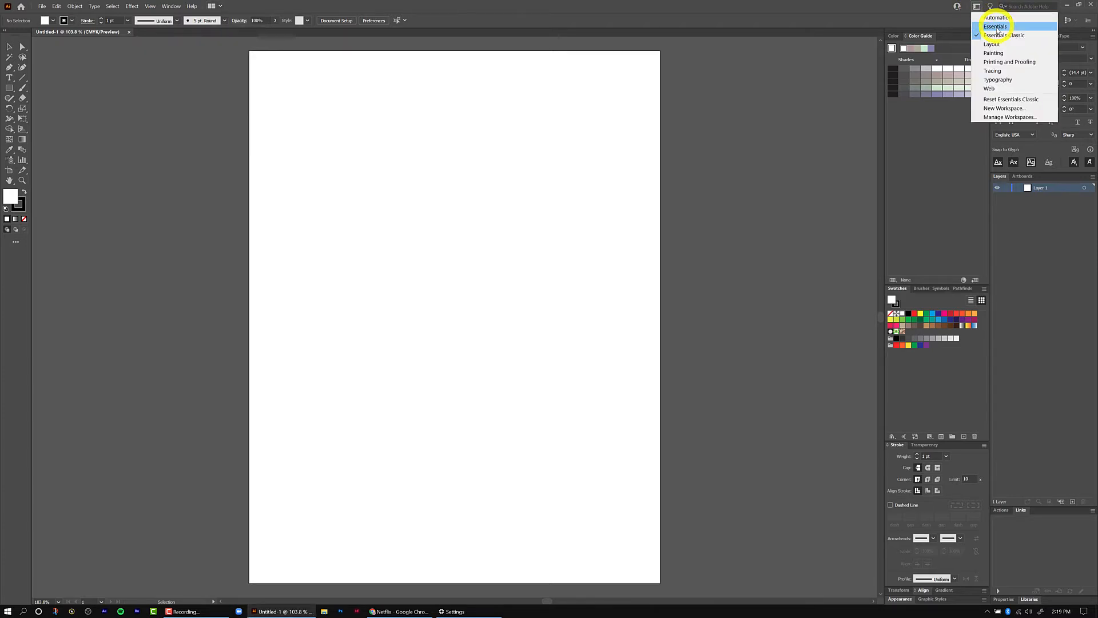
{"action": "left_click", "coordinate": [993, 99]}
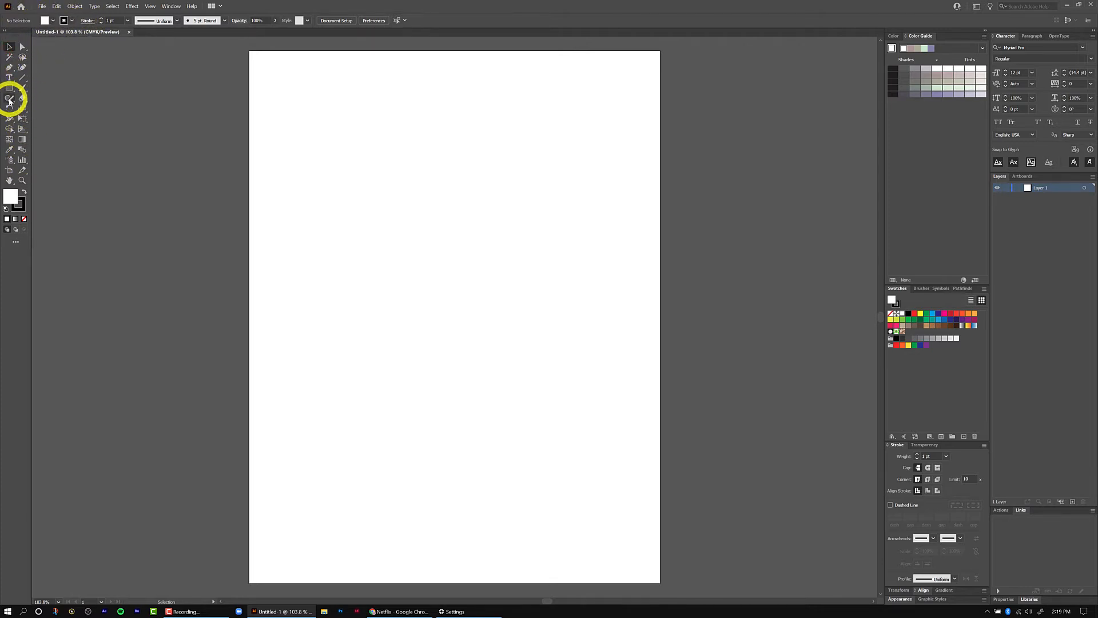
- Preview alternative workspaces, including Typography, and return to Essentials Classic
{"action": "key", "text": "backslash"}
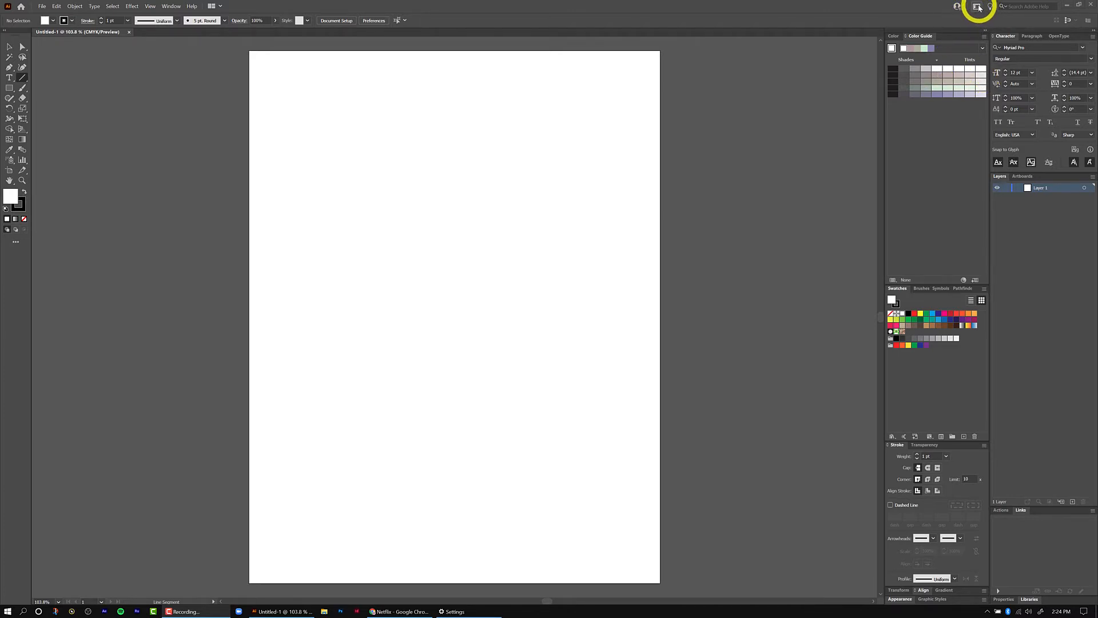
{"action": "left_click", "coordinate": [978, 7]}
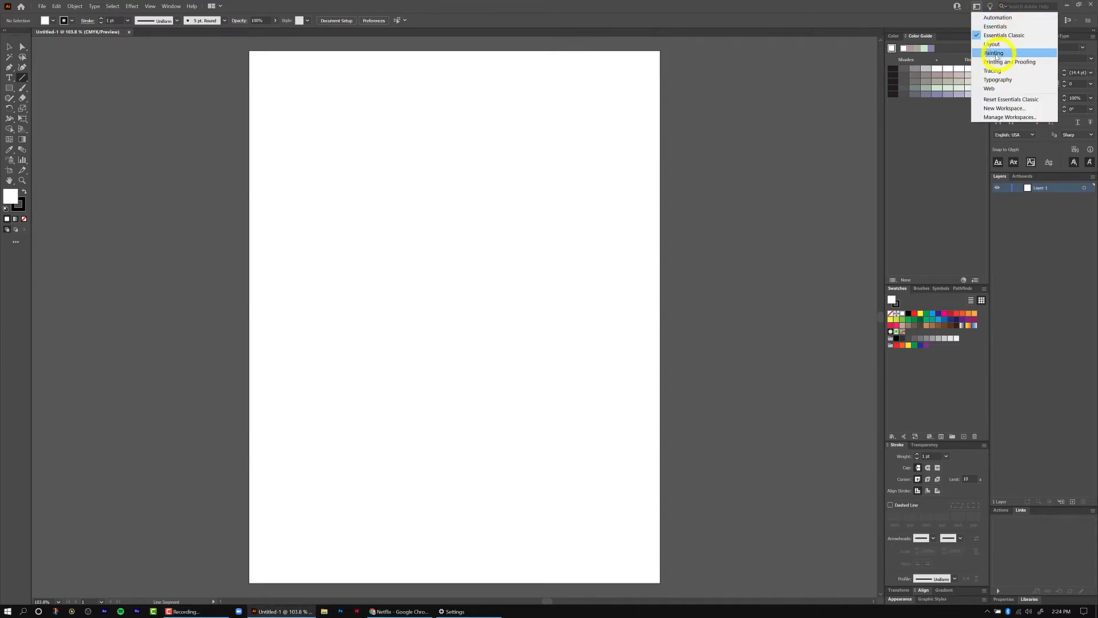
{"action": "left_click", "coordinate": [999, 37]}
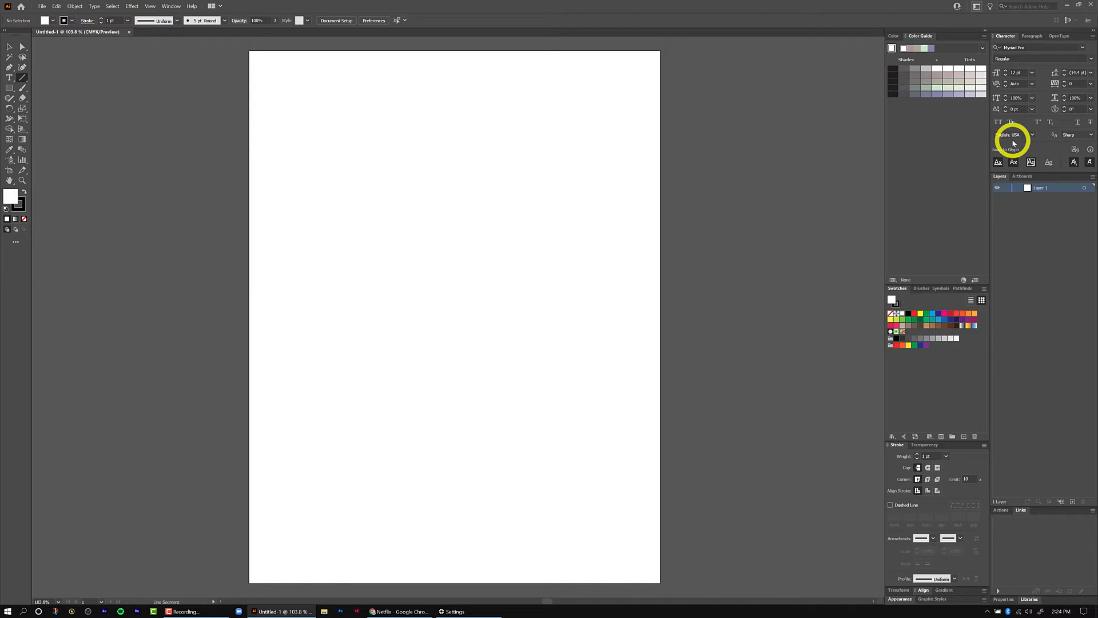
{"action": "left_click", "coordinate": [982, 43]}
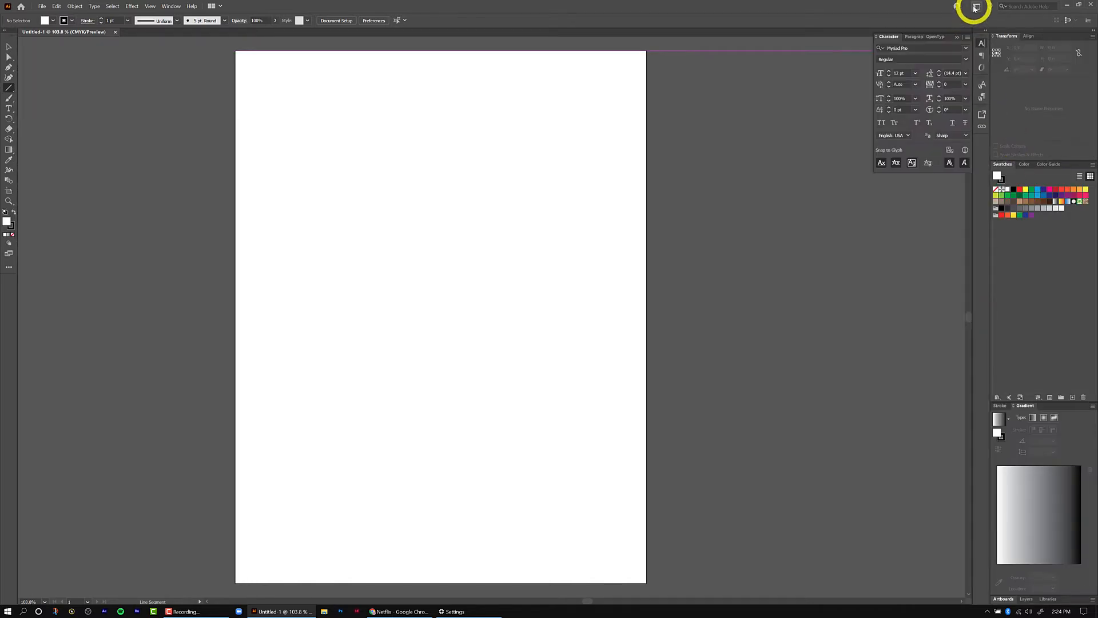
{"action": "left_click", "coordinate": [977, 9]}
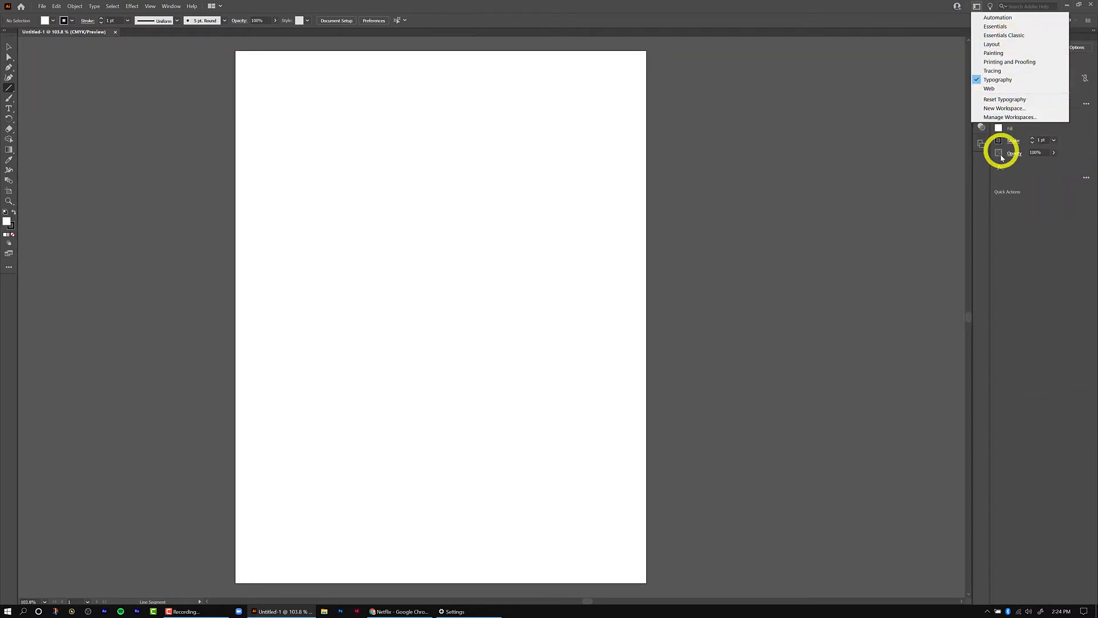
{"action": "left_click", "coordinate": [1001, 44]}
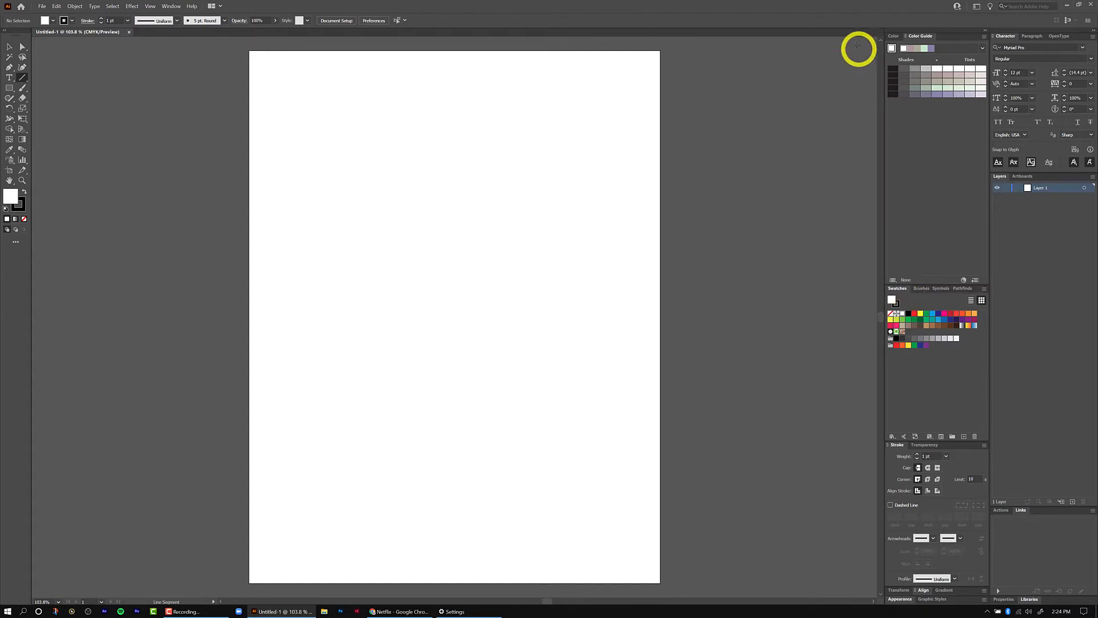
- Look at the Color panel, return to Color Guide, and review the list of panels available to show
{"action": "left_click", "coordinate": [895, 38]}
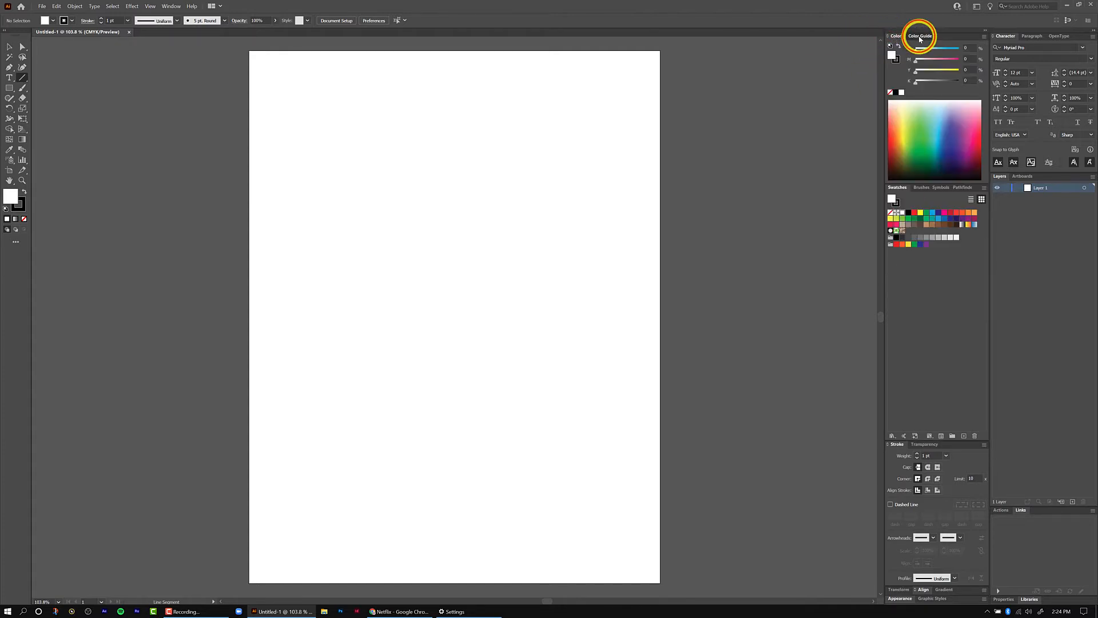
{"action": "left_click", "coordinate": [920, 35]}
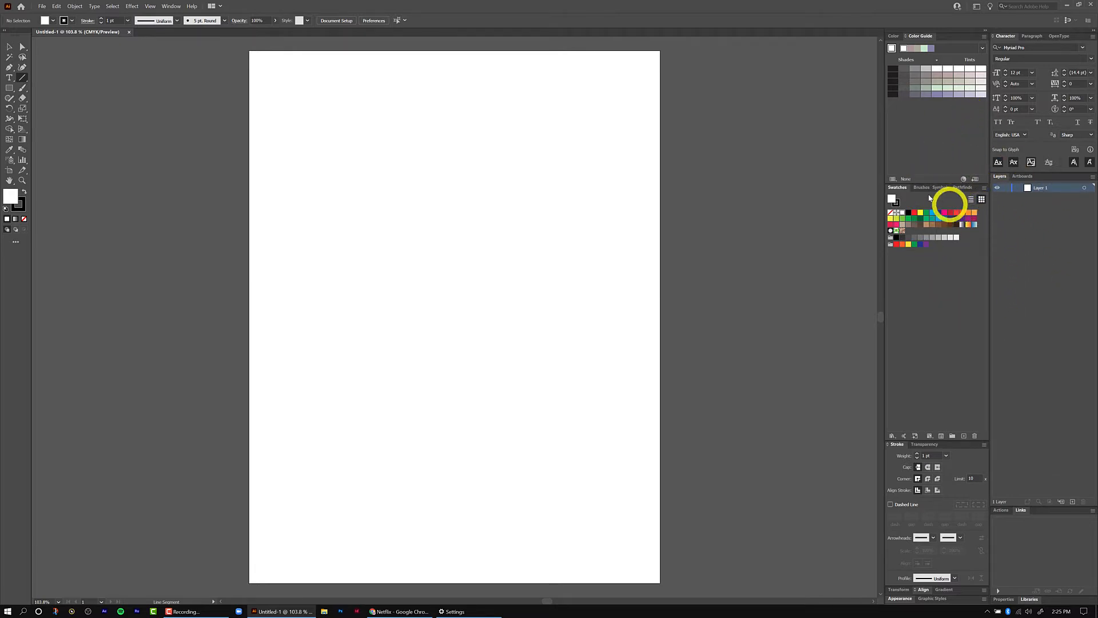
{"action": "left_click", "coordinate": [166, 6]}
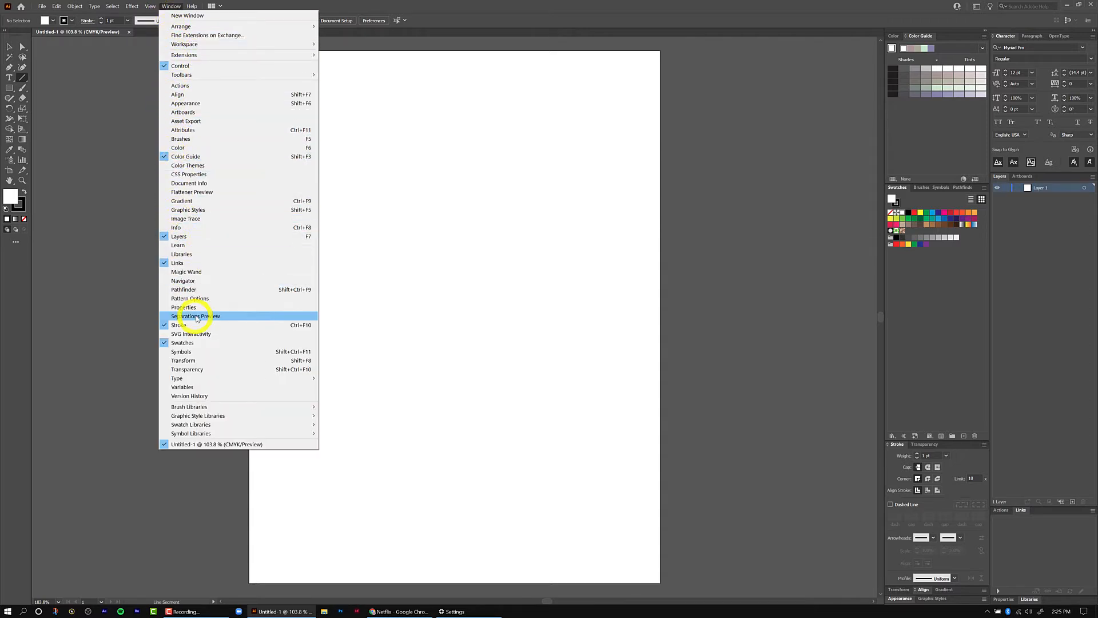
{"action": "mouse_move", "coordinate": [177, 380]}
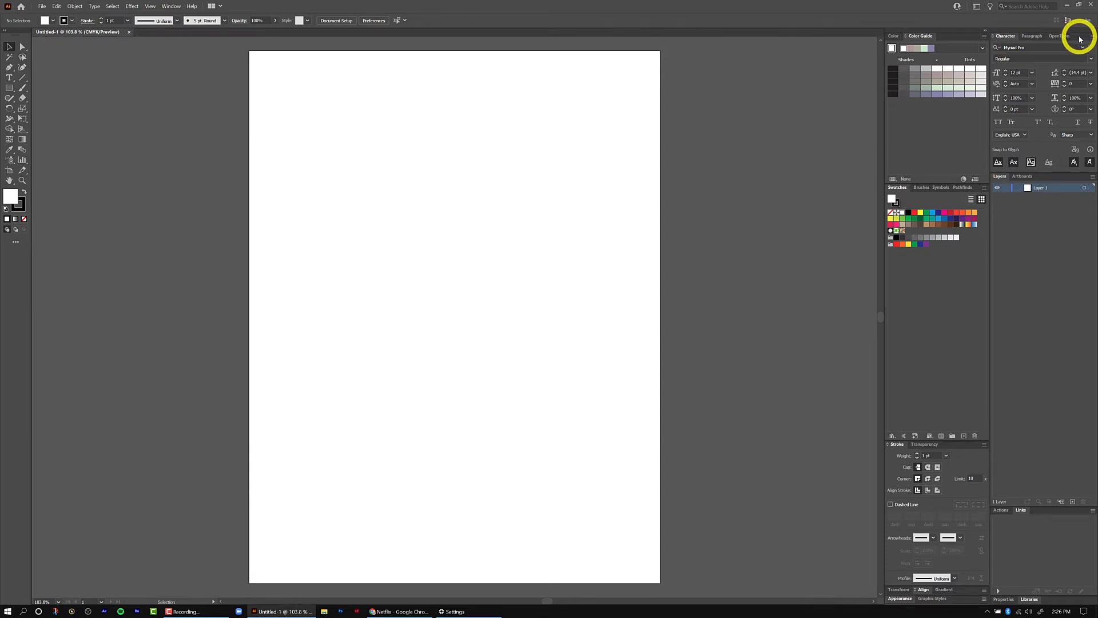
- Dock the Character panel group between Layers and Links, and dock Color Guide as its own group between Color and Swatches
{"action": "left_click_drag", "start_coordinate": [1080, 40], "coordinate": [725, 104]}
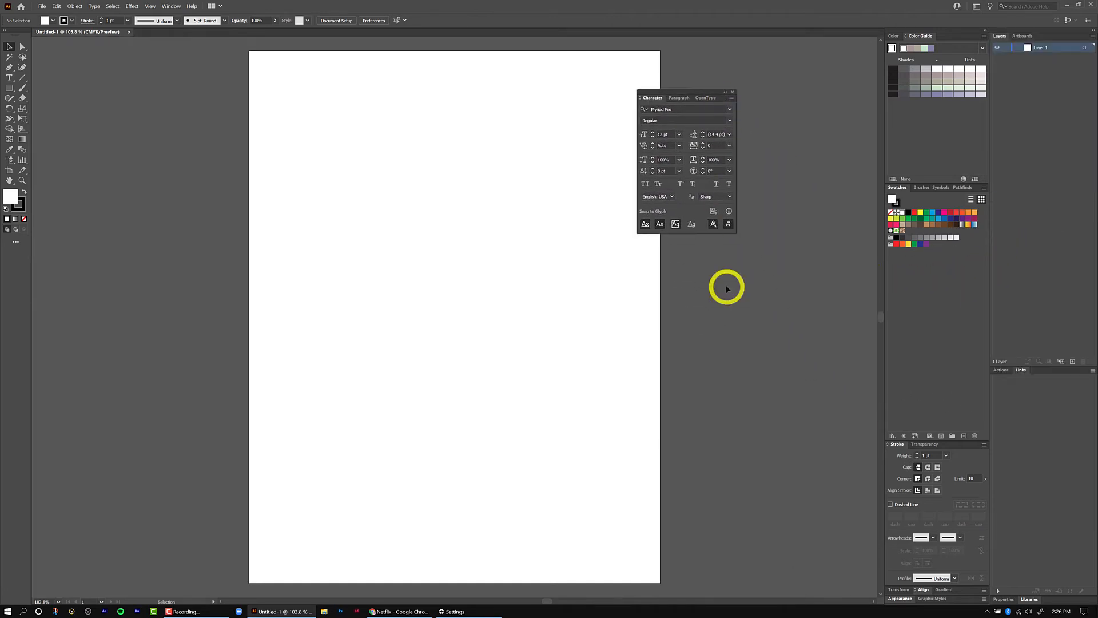
{"action": "mouse_move", "coordinate": [657, 102]}
{"action": "left_mouse_down"}
{"action": "mouse_move", "coordinate": [873, 156]}
{"action": "mouse_move", "coordinate": [963, 75]}
{"action": "mouse_move", "coordinate": [971, 36]}
{"action": "mouse_move", "coordinate": [883, 42]}
{"action": "mouse_move", "coordinate": [992, 51]}
{"action": "mouse_move", "coordinate": [976, 49]}
{"action": "mouse_move", "coordinate": [1019, 34]}
{"action": "mouse_move", "coordinate": [1013, 361]}
{"action": "mouse_move", "coordinate": [1026, 369]}
{"action": "left_mouse_up"}
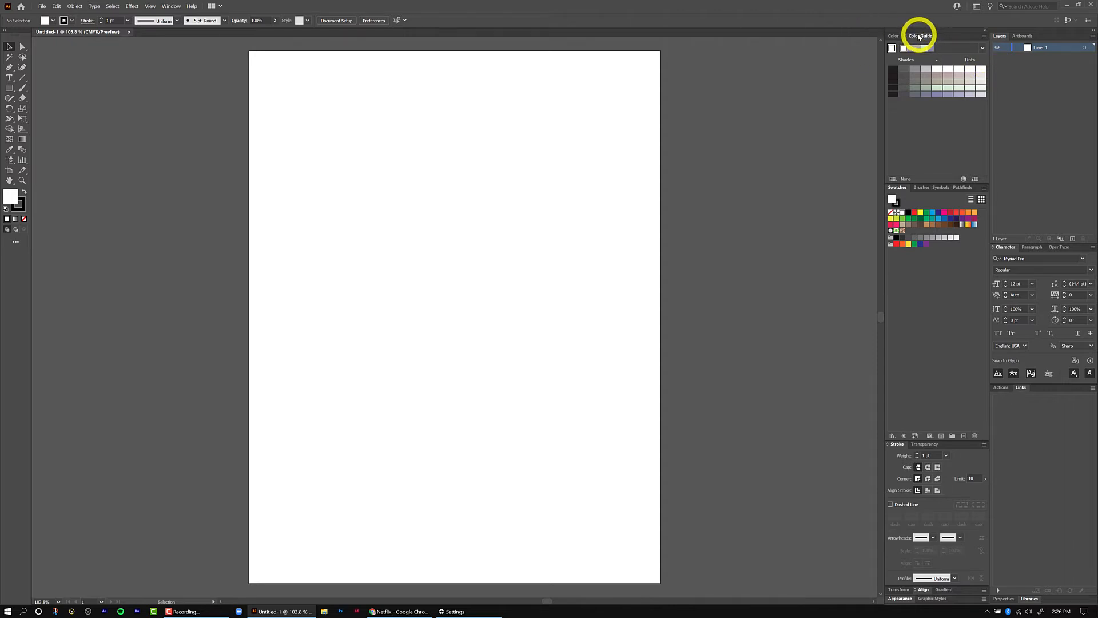
{"action": "left_click_drag", "start_coordinate": [919, 34], "coordinate": [413, 143]}
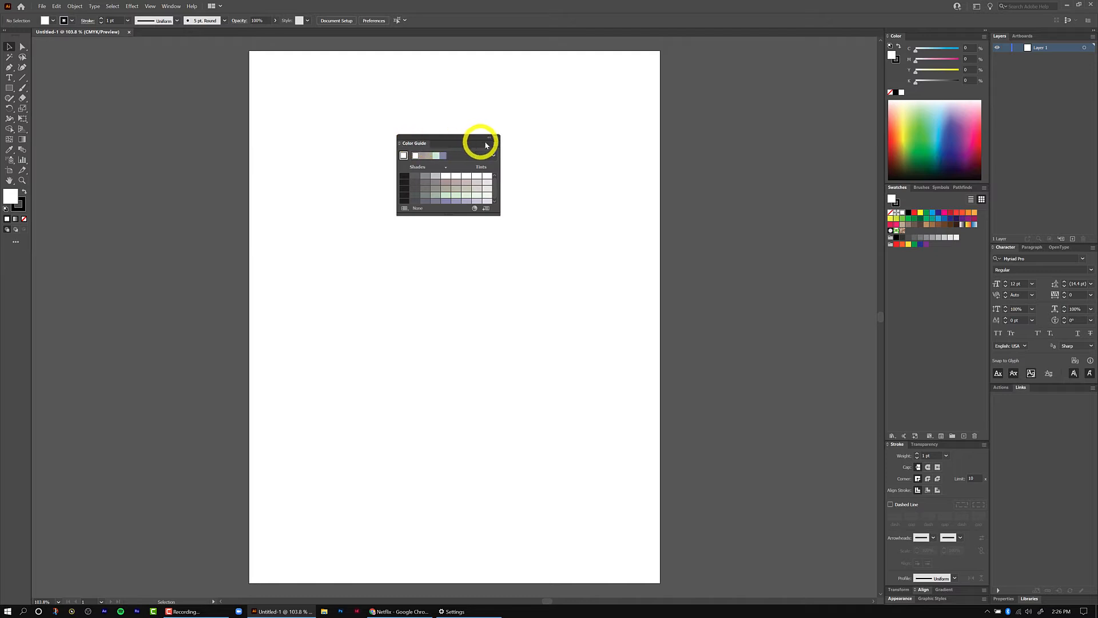
{"action": "left_click_drag", "start_coordinate": [412, 138], "coordinate": [899, 186]}
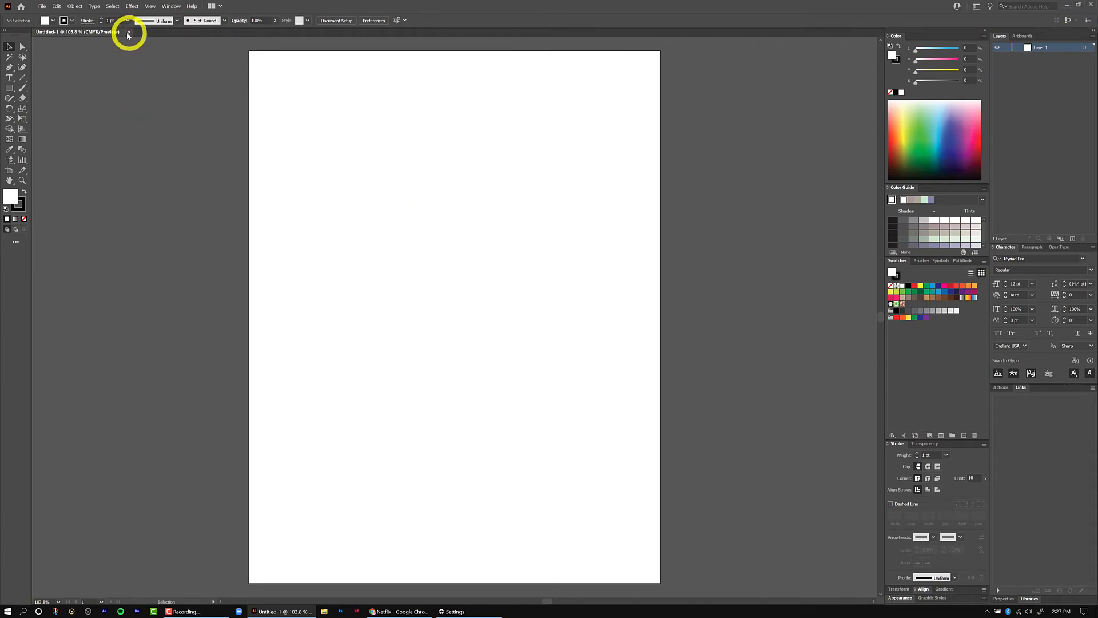
- Close the Untitled-1 document
{"action": "left_click_drag", "start_coordinate": [127, 33], "coordinate": [130, 34]}
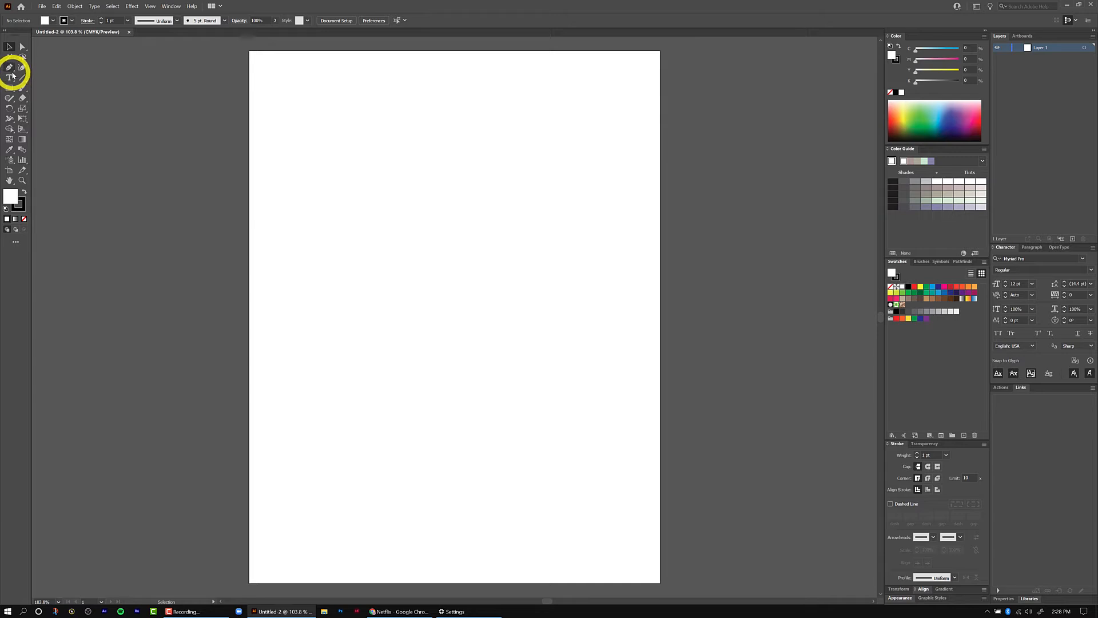
- Look through the related tools grouped under the Pen tool and the Type tool
{"action": "left_click", "coordinate": [13, 71]}
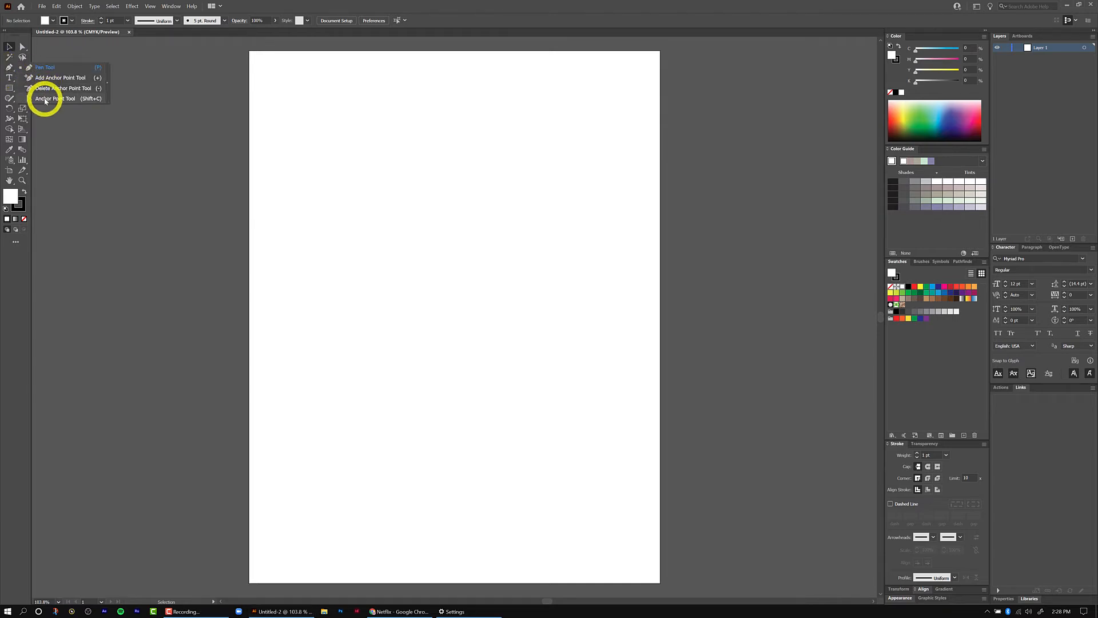
{"action": "left_click", "coordinate": [10, 69]}
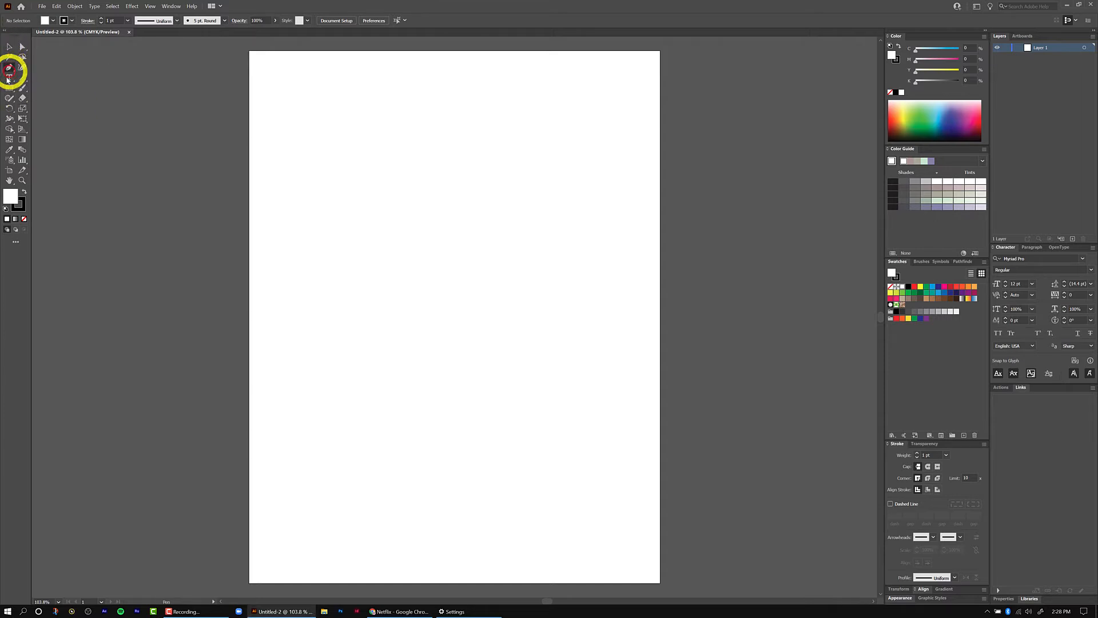
{"action": "left_click", "coordinate": [12, 82]}
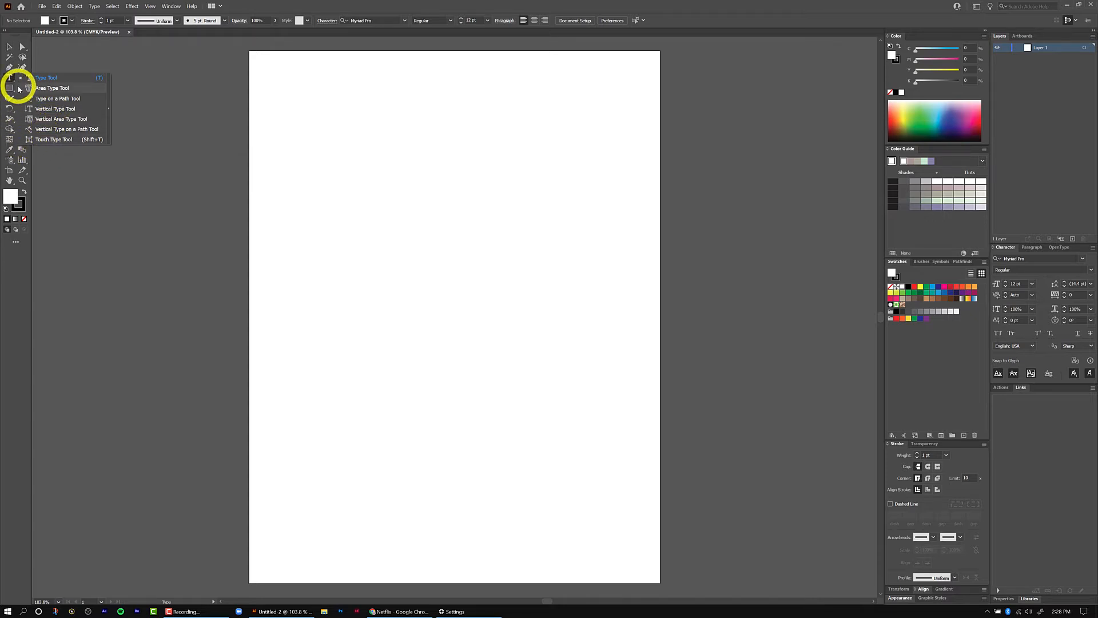
{"action": "left_click", "coordinate": [25, 255]}
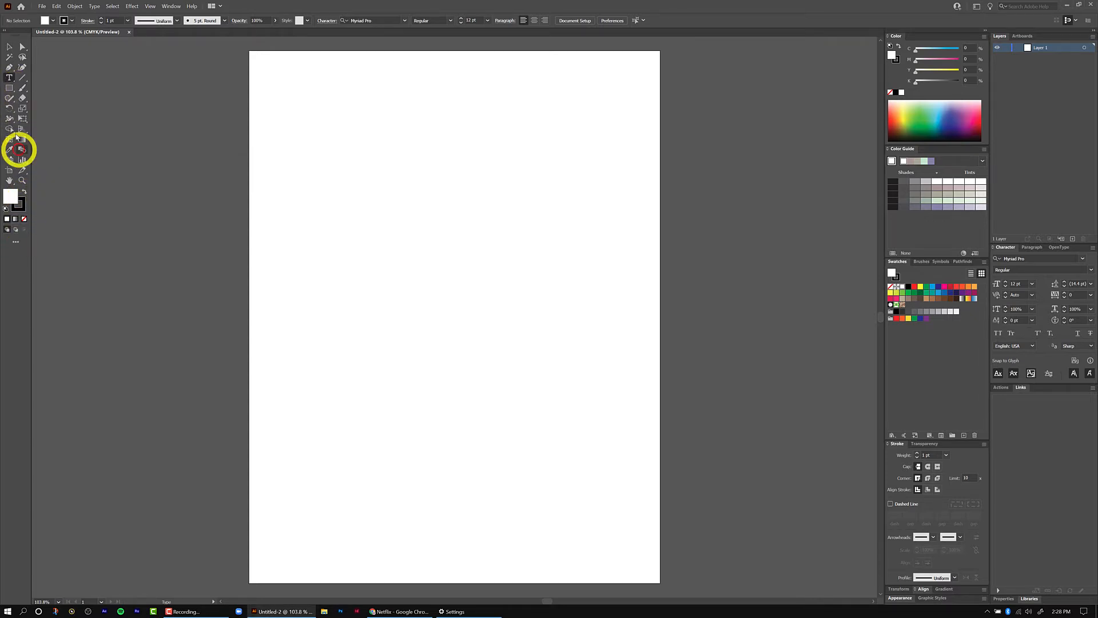
- Tear off the Rectangle tool's group of shape tools as a floating strip over the artboard, and close it
{"action": "left_click", "coordinate": [10, 89]}
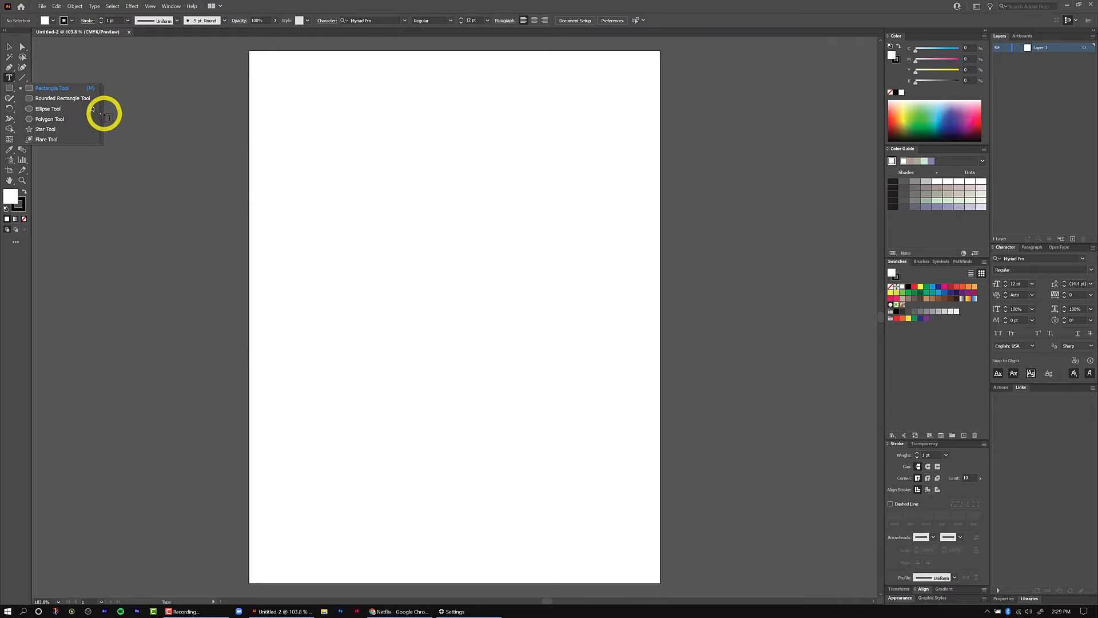
{"action": "left_click_drag", "start_coordinate": [101, 113], "coordinate": [100, 117]}
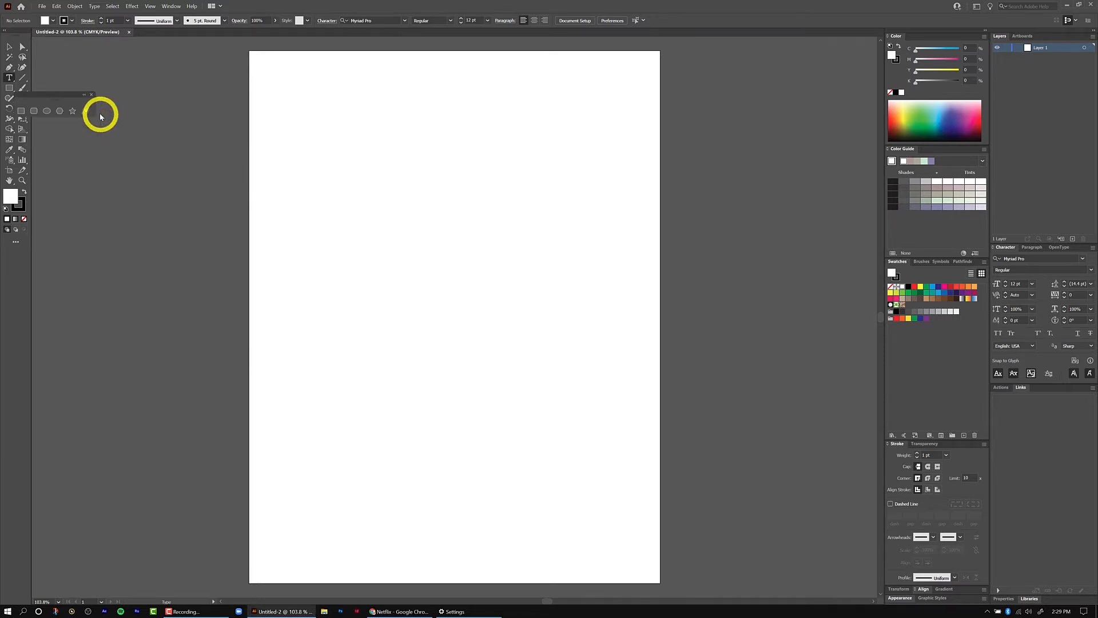
{"action": "left_click_drag", "start_coordinate": [42, 96], "coordinate": [296, 76]}
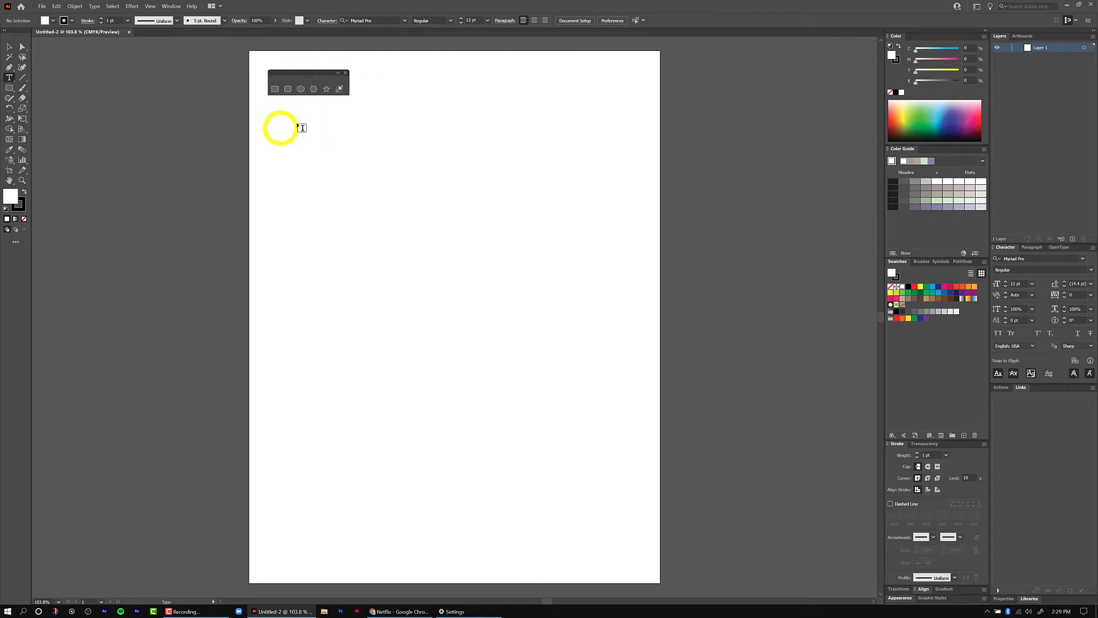
{"action": "left_click", "coordinate": [345, 74]}
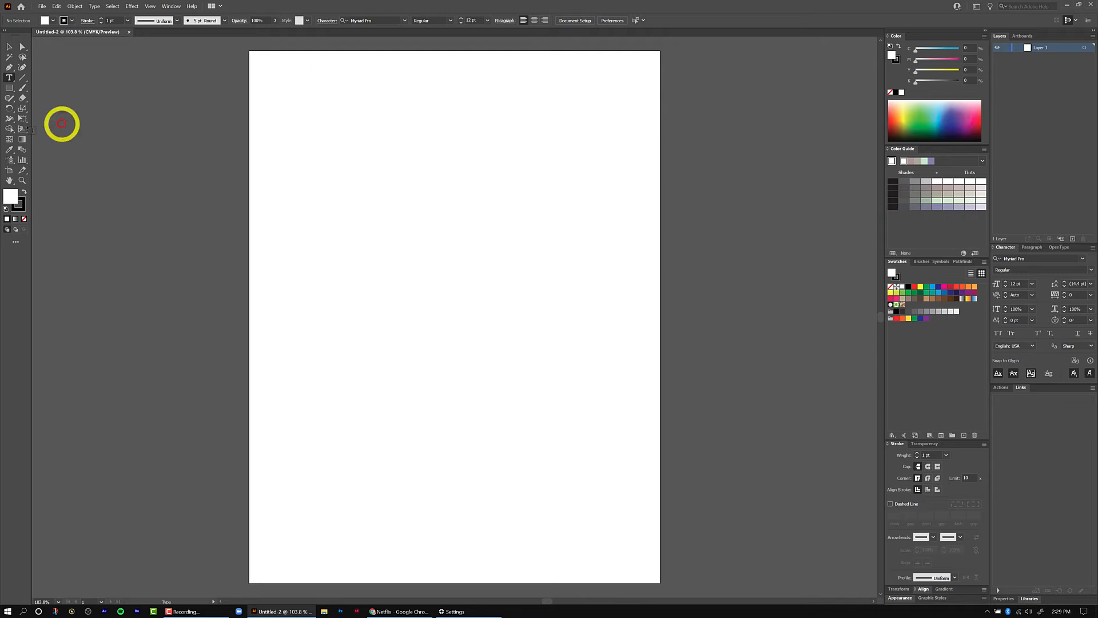
- Detach the shape tools into a floating strip and place it near the artboard's upper edge
{"action": "left_click", "coordinate": [10, 91]}
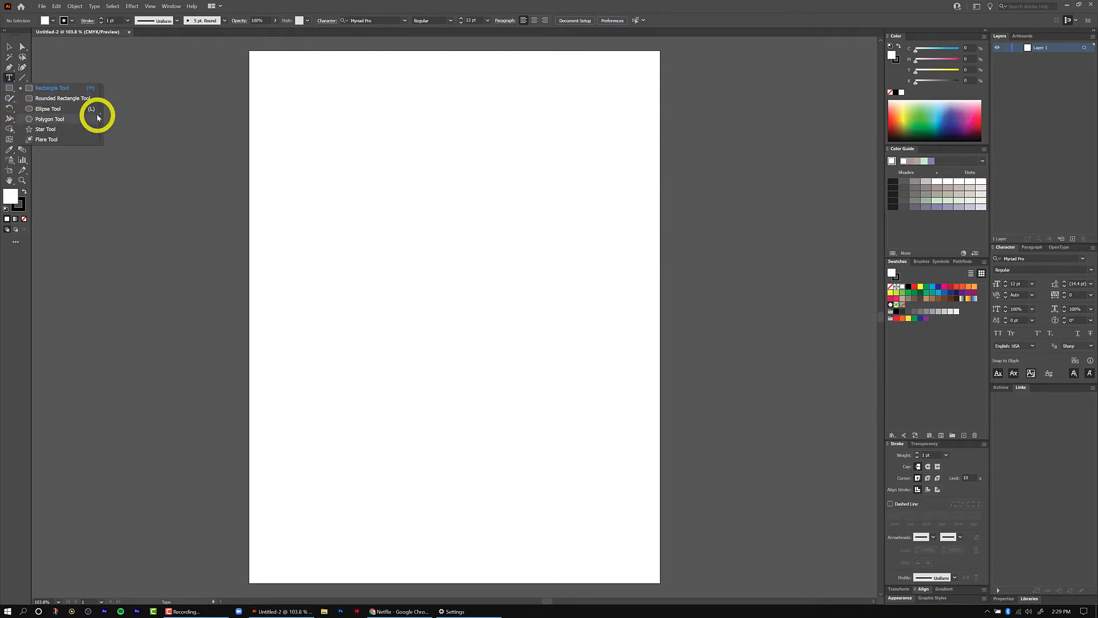
{"action": "left_click", "coordinate": [99, 117]}
{"action": "left_click_drag", "start_coordinate": [34, 90], "coordinate": [321, 86]}
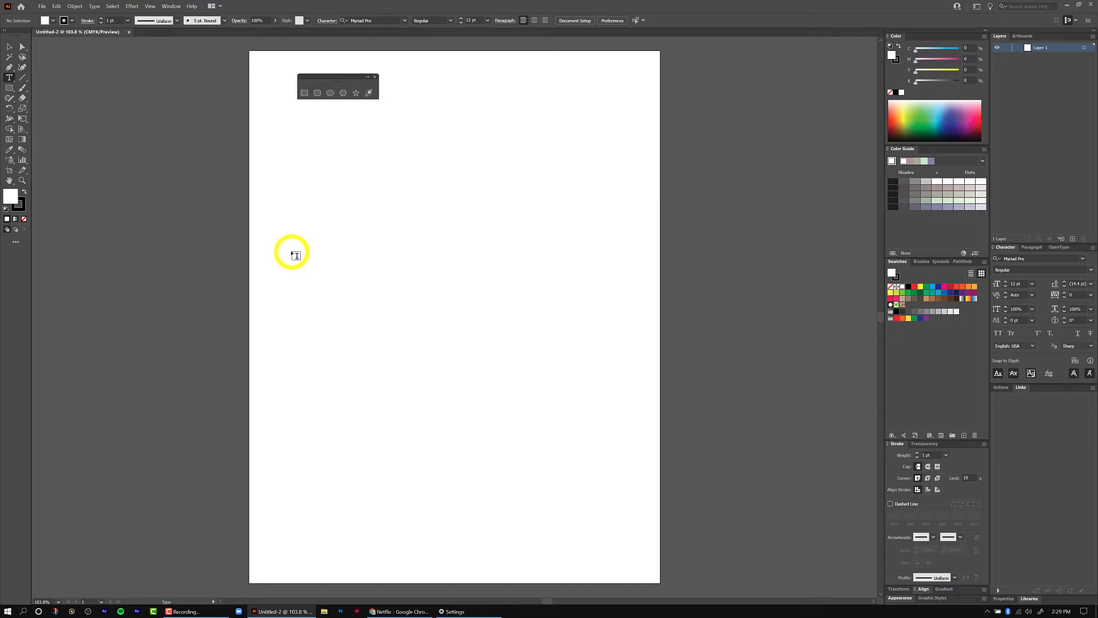
- Draw a rectangle about 1.32 by 1 in near the artboard's upper-left corner and check the Smart Guides setting
{"action": "left_click", "coordinate": [305, 93]}
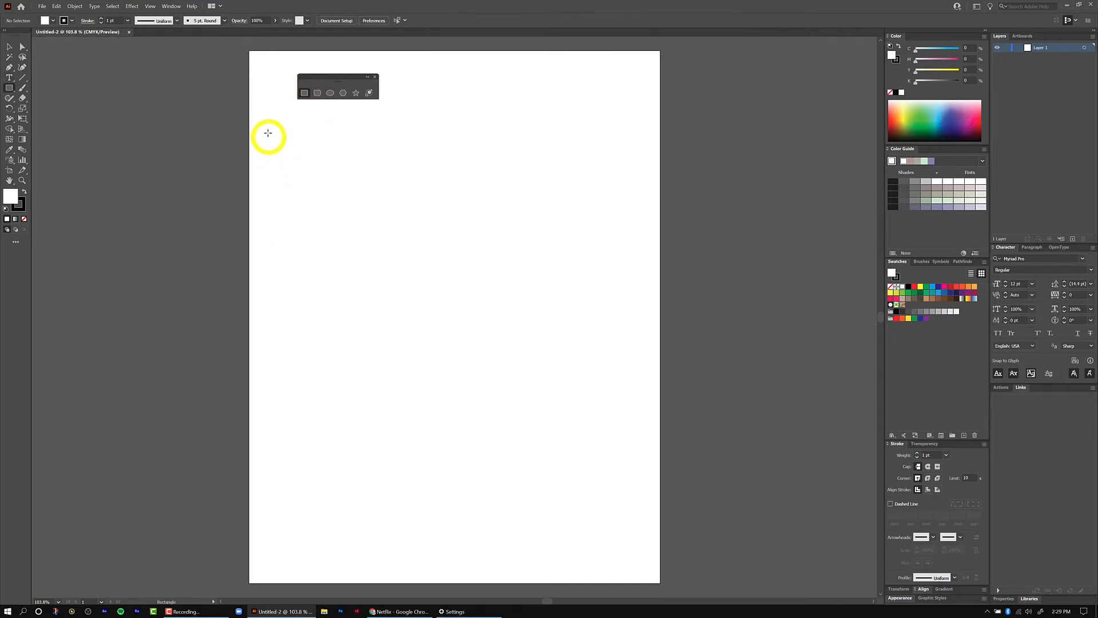
{"action": "left_click_drag", "start_coordinate": [271, 128], "coordinate": [334, 176]}
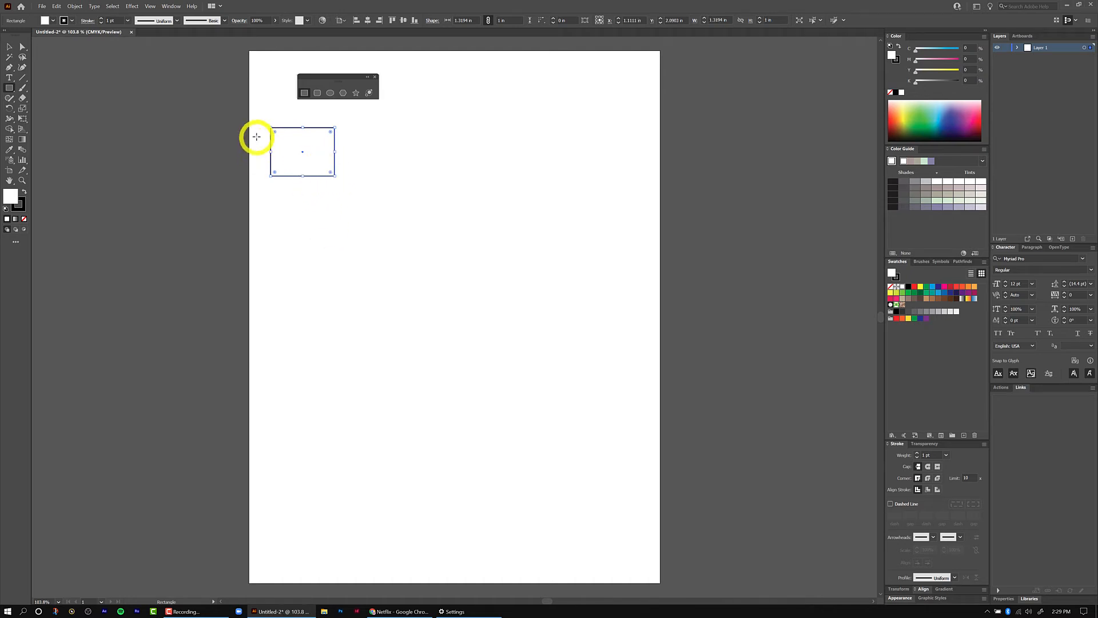
{"action": "left_click_drag", "start_coordinate": [274, 135], "coordinate": [265, 133]}
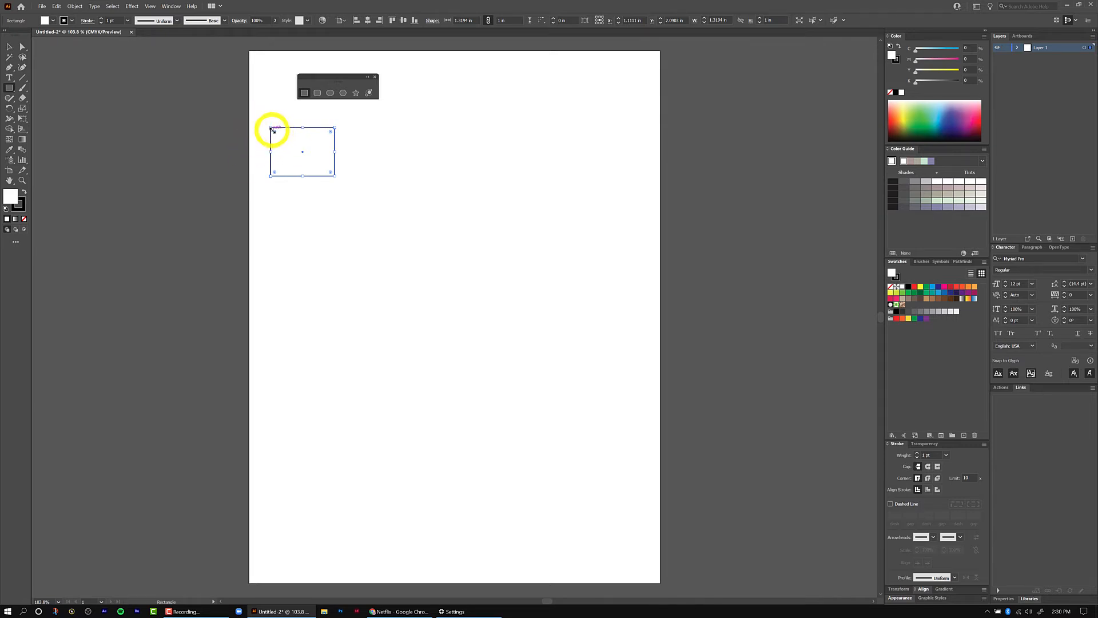
{"action": "left_click", "coordinate": [150, 7]}
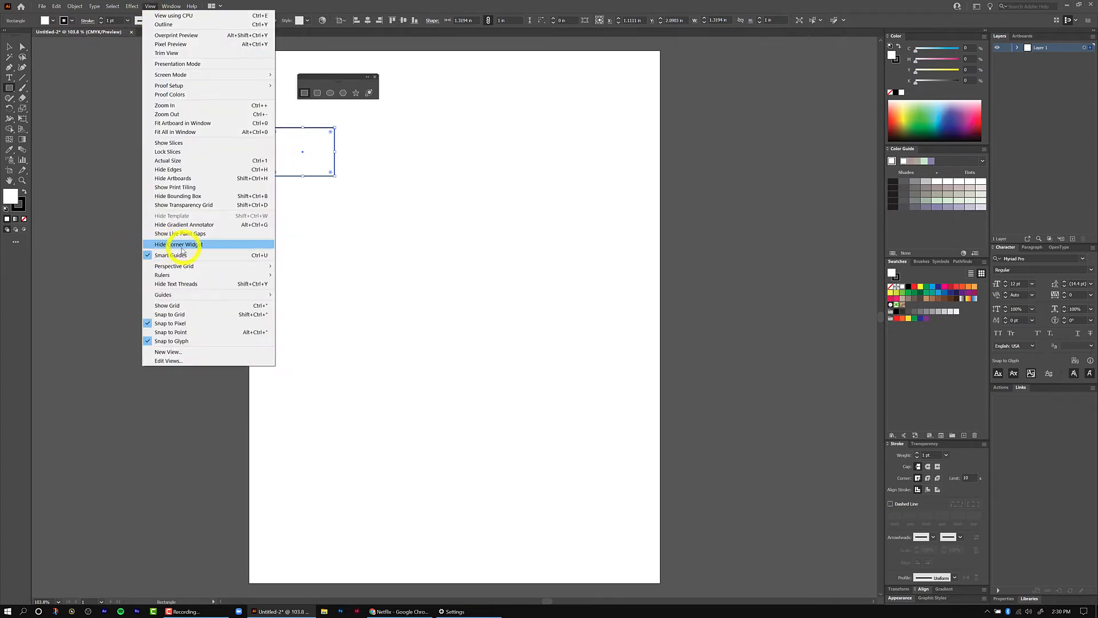
{"action": "left_click", "coordinate": [197, 255]}
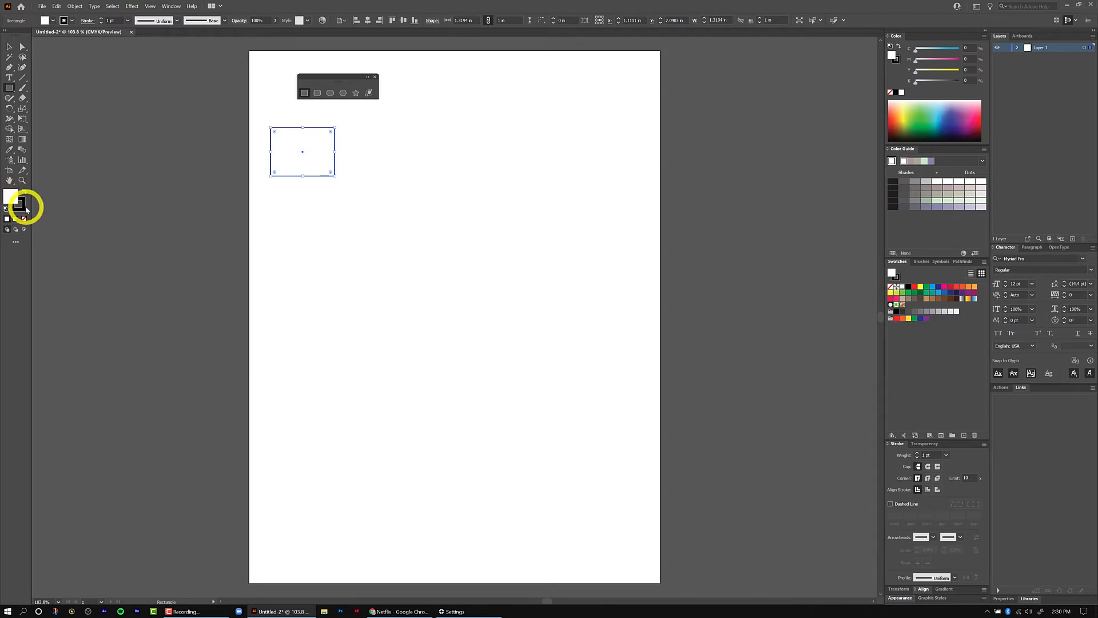
- Set the rectangle's fill to a dark red with the Color Picker
{"action": "left_click", "coordinate": [8, 199]}
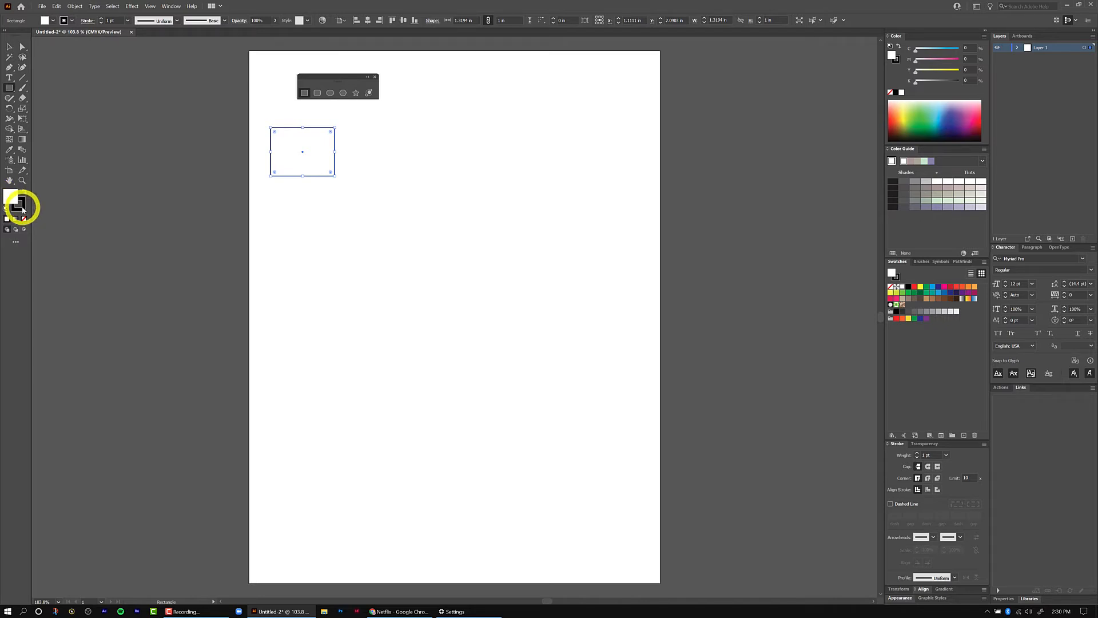
{"action": "left_click", "coordinate": [20, 209]}
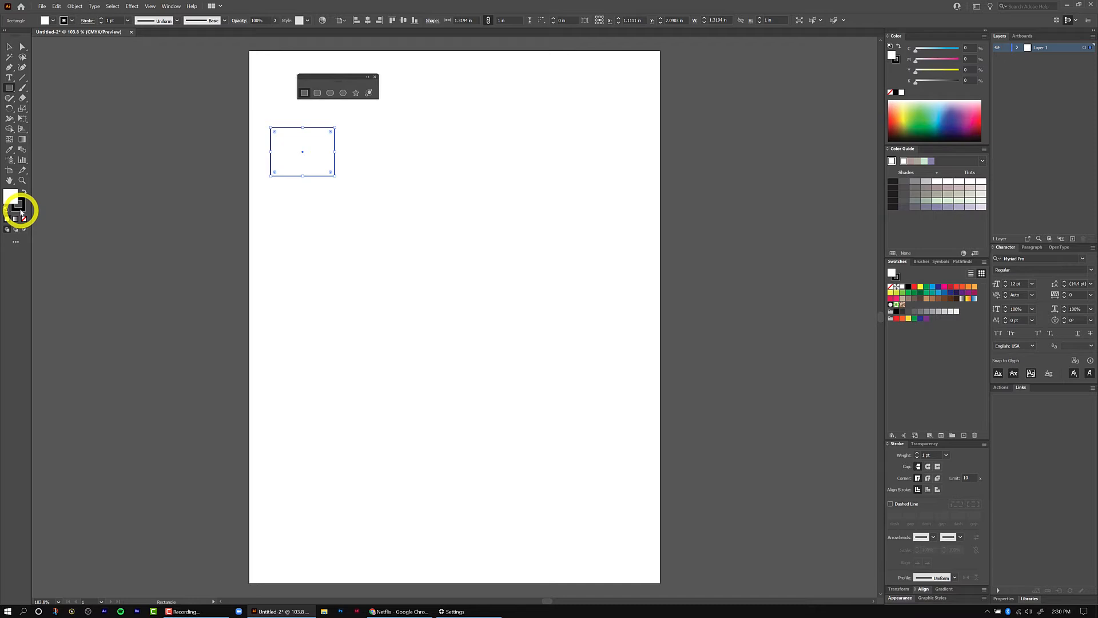
{"action": "left_click", "coordinate": [11, 197]}
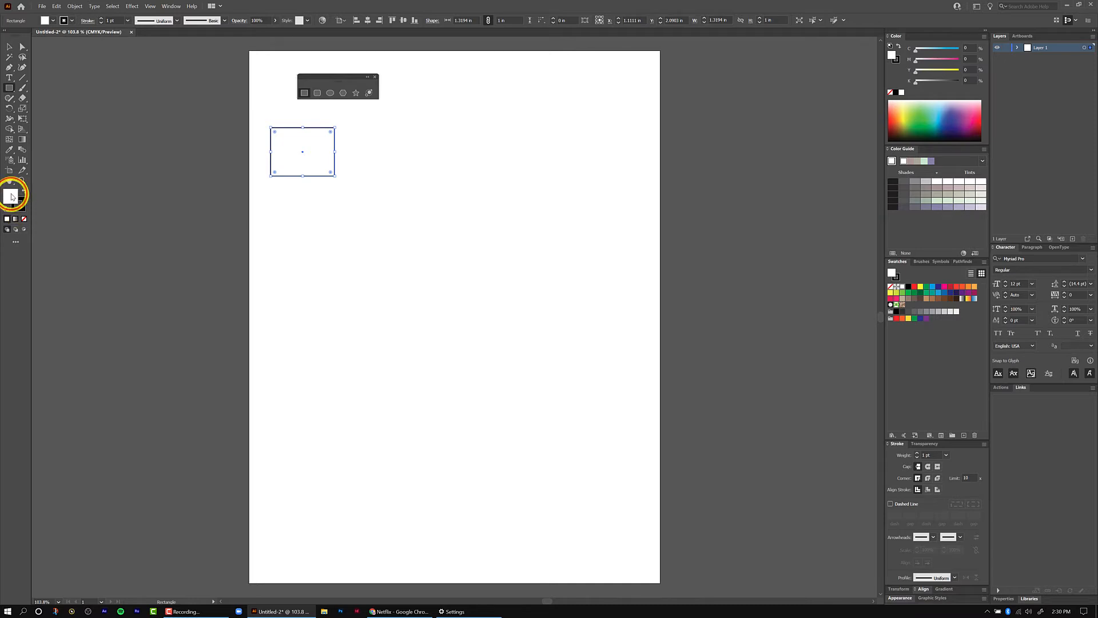
{"action": "double_click", "coordinate": [11, 198]}
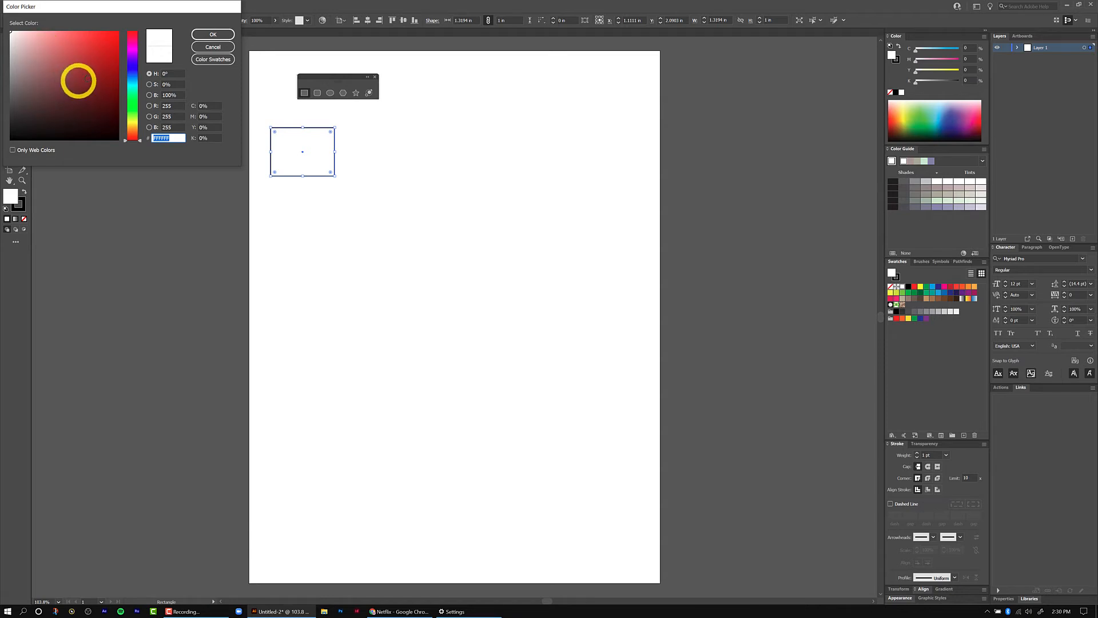
{"action": "left_click", "coordinate": [223, 37]}
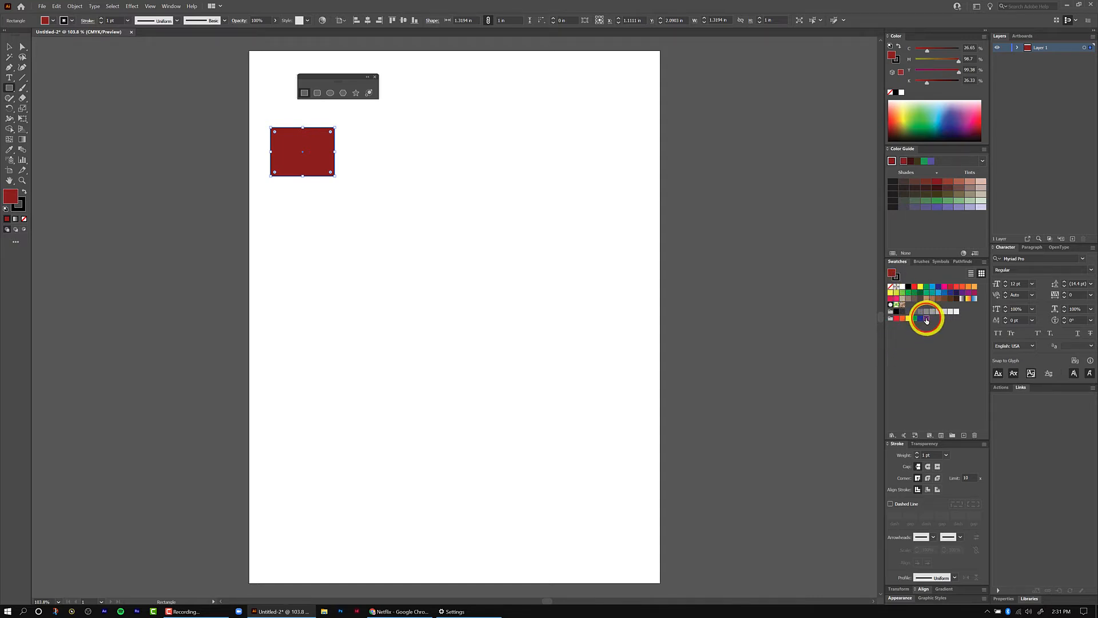
- Fill the rectangle with the purple swatch, set its stroke to None, and deselect it
{"action": "left_click_drag", "start_coordinate": [926, 319], "coordinate": [925, 320]}
{"action": "left_click", "coordinate": [926, 320]}
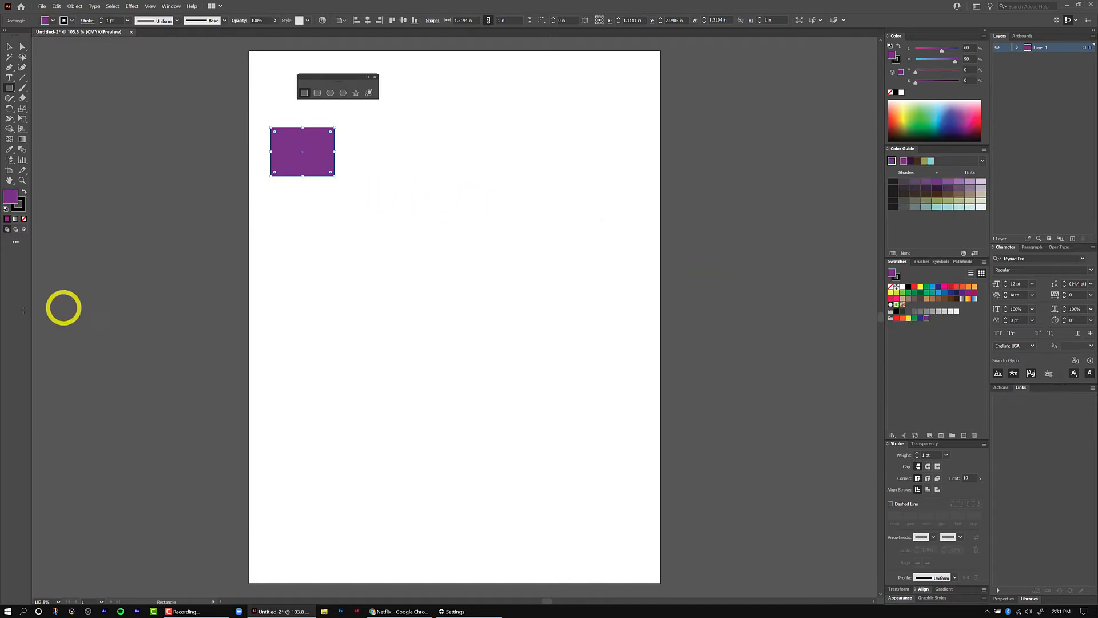
{"action": "left_click", "coordinate": [20, 206]}
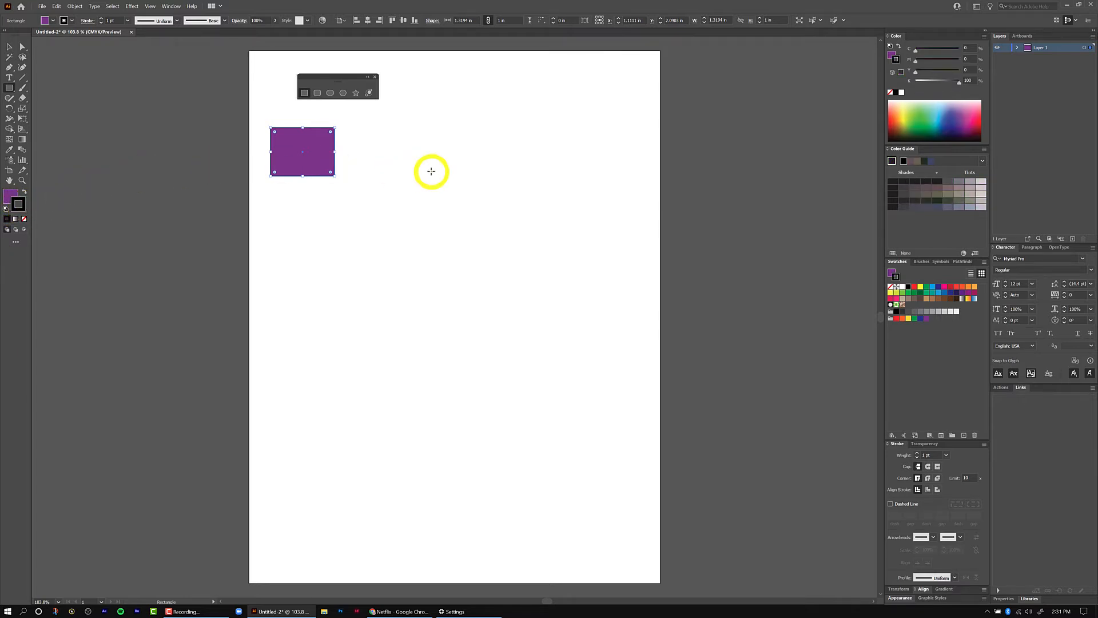
{"action": "left_click", "coordinate": [892, 289]}
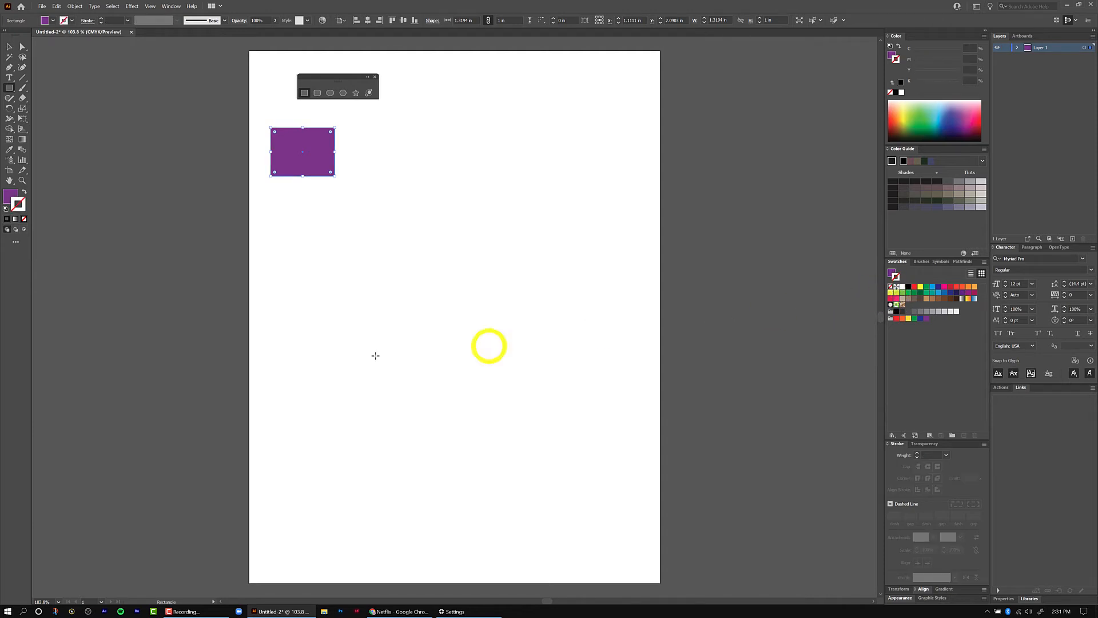
{"action": "key", "text": "v"}
{"action": "left_click", "coordinate": [242, 367]}
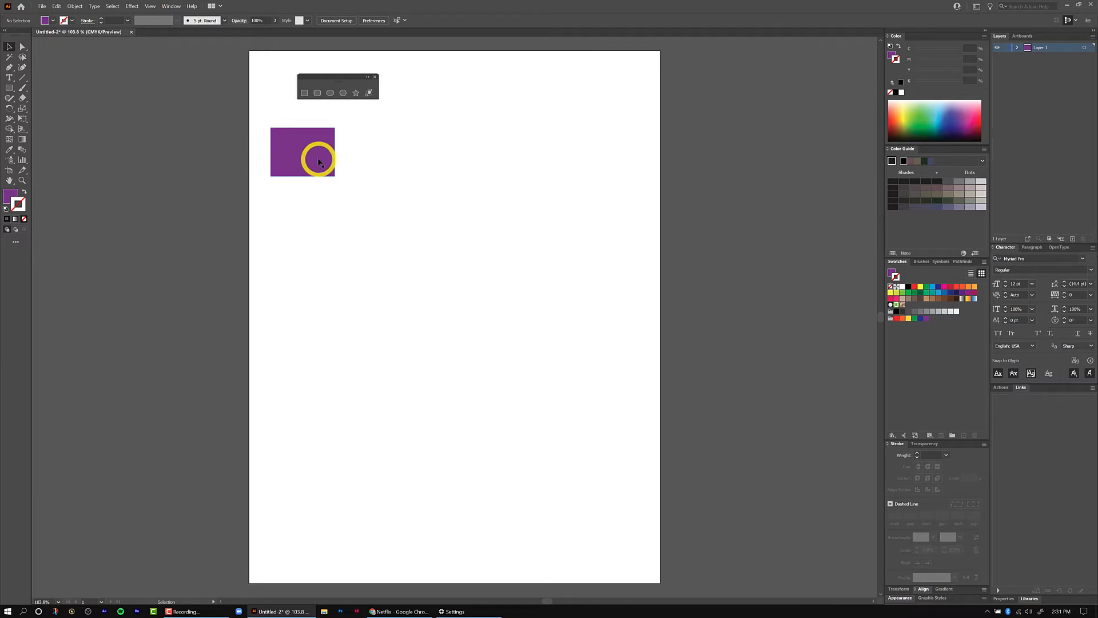
- Create a 4 by 4 in square by exact dimensions, and draw a square about 1.67 in wide to its left
{"action": "left_click", "coordinate": [305, 93]}
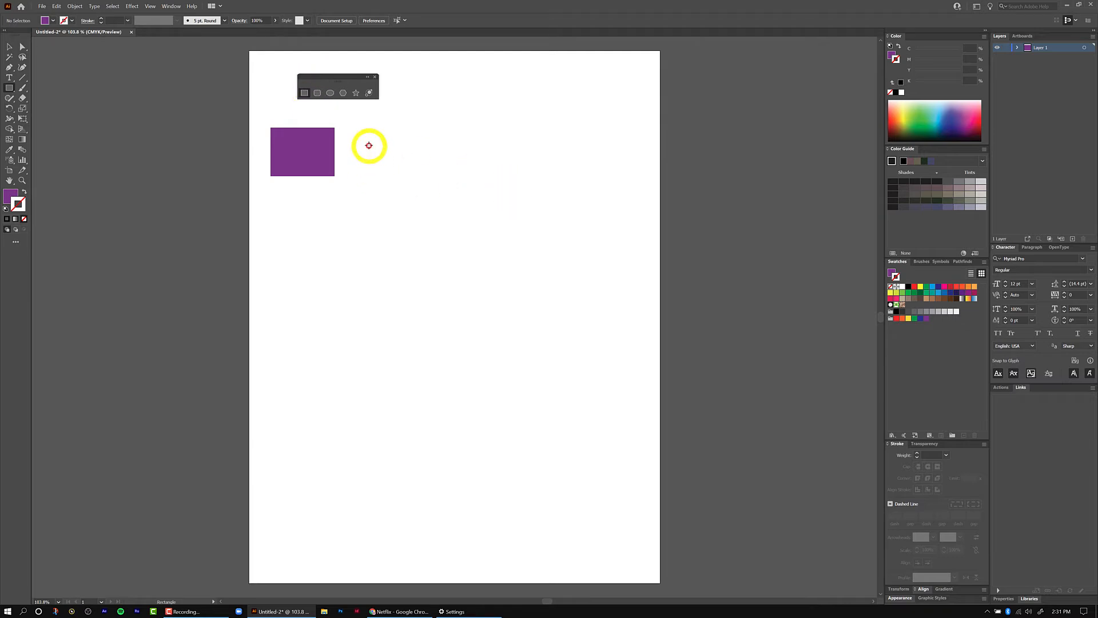
{"action": "left_click", "coordinate": [375, 171]}
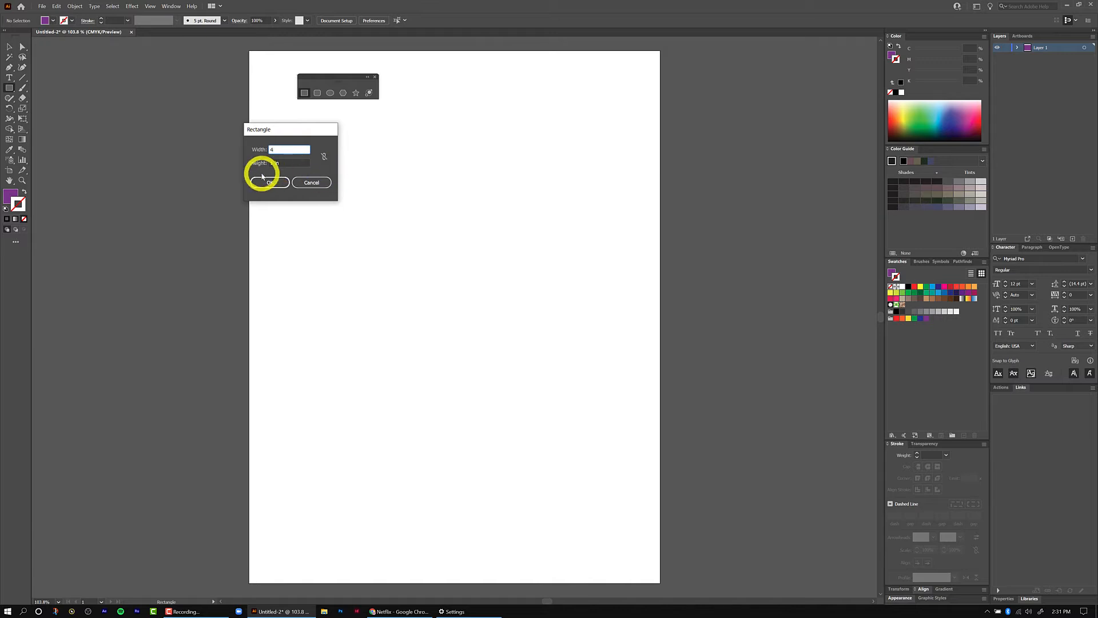
{"action": "left_click", "coordinate": [277, 163]}
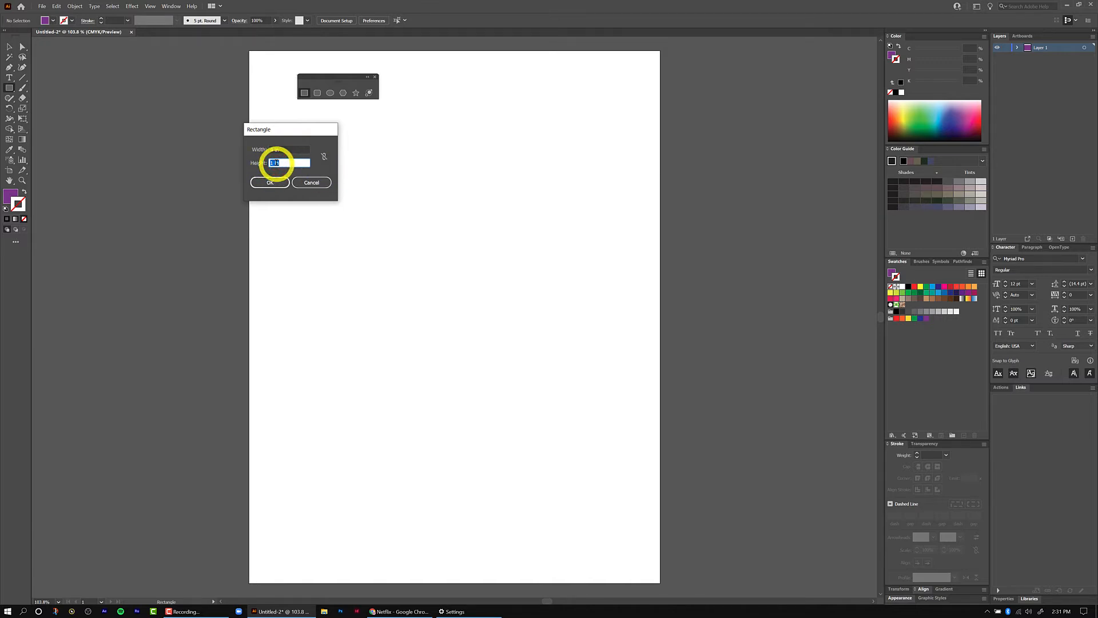
{"action": "key", "text": "Return"}
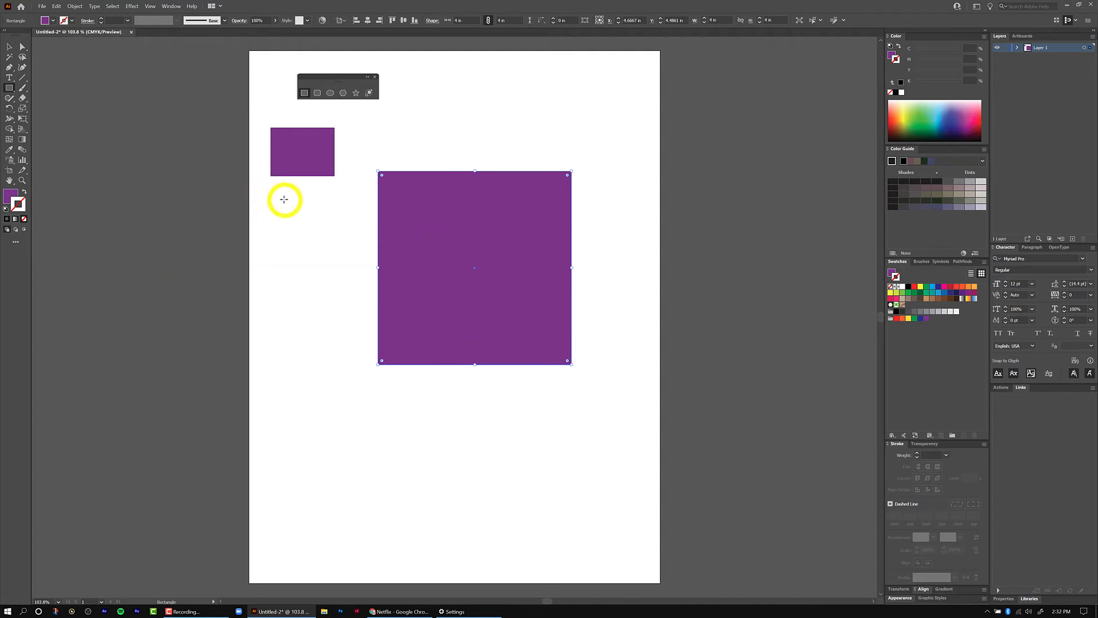
{"action": "left_click_drag", "start_coordinate": [275, 212], "coordinate": [357, 283]}
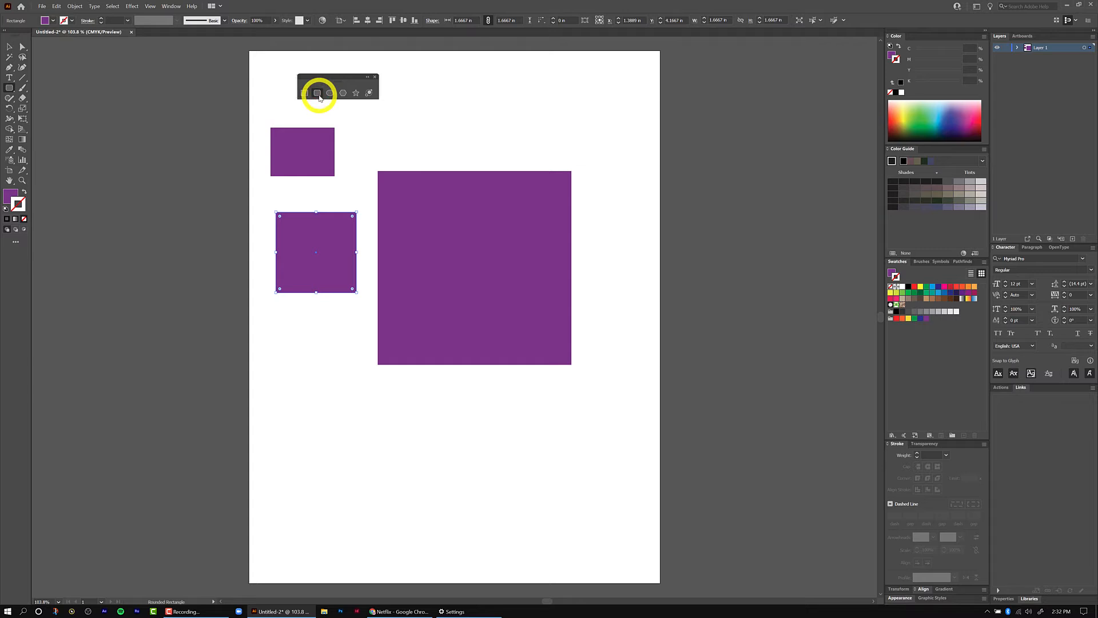
- Draw a rounded rectangle about 1.03 by 0.9 in above the large square, reducing its corner radius to about 0.07 in
{"action": "left_click_drag", "start_coordinate": [370, 112], "coordinate": [423, 156]}
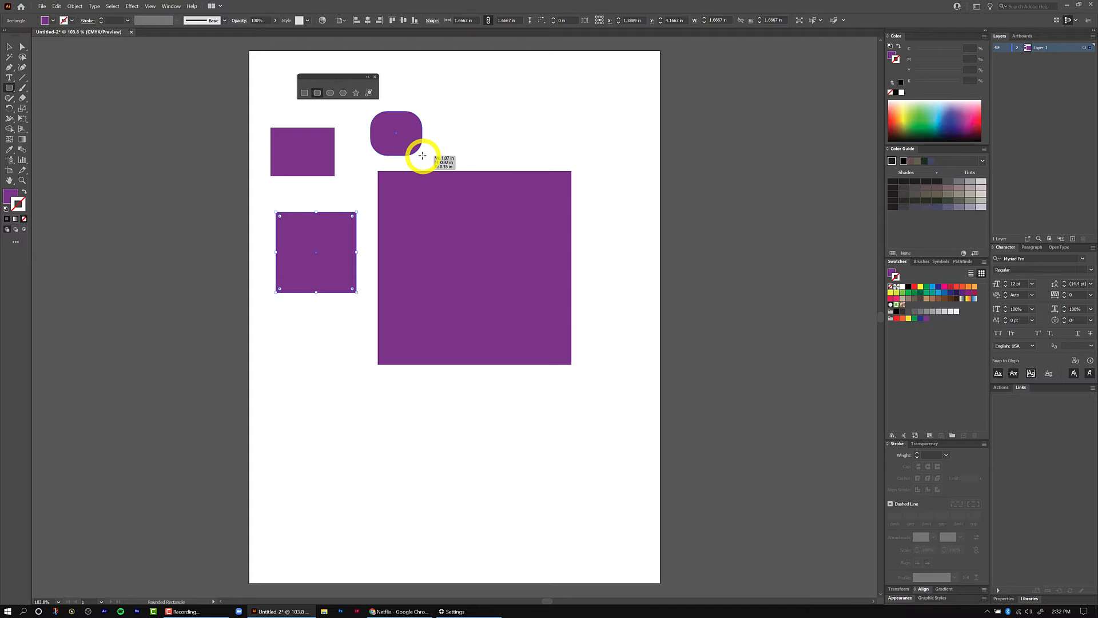
{"action": "key", "text": "Down"}
{"action": "key", "text": "Down"}
{"action": "key", "text": "Down"}
{"action": "left_click_drag", "start_coordinate": [421, 156], "coordinate": [420, 154]}
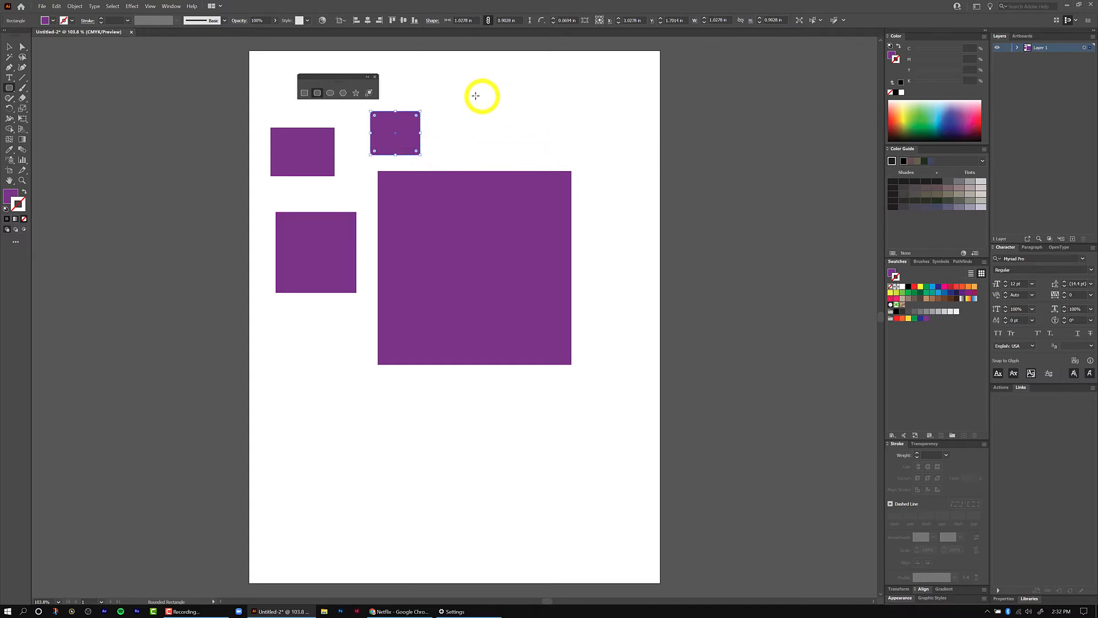
- Draw a second rounded rectangle about 1.22 by 1.1 in with a 0.25 in corner radius, right of the first one
{"action": "left_click", "coordinate": [457, 98]}
{"action": "left_click_drag", "start_coordinate": [457, 98], "coordinate": [516, 153]}
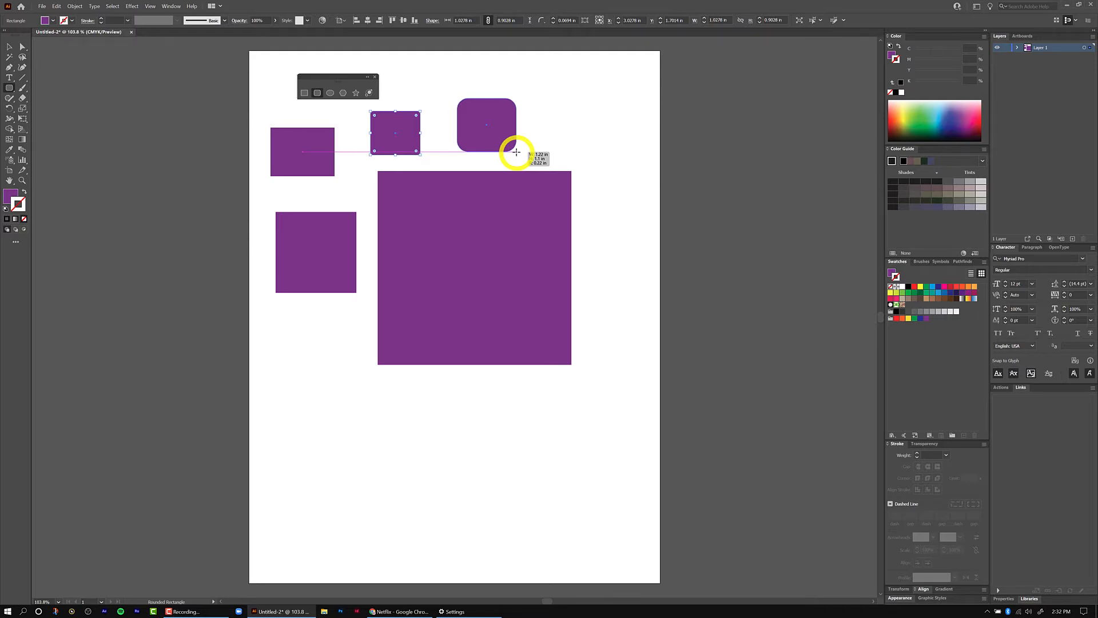
{"action": "left_click_drag", "start_coordinate": [517, 152], "coordinate": [517, 152]}
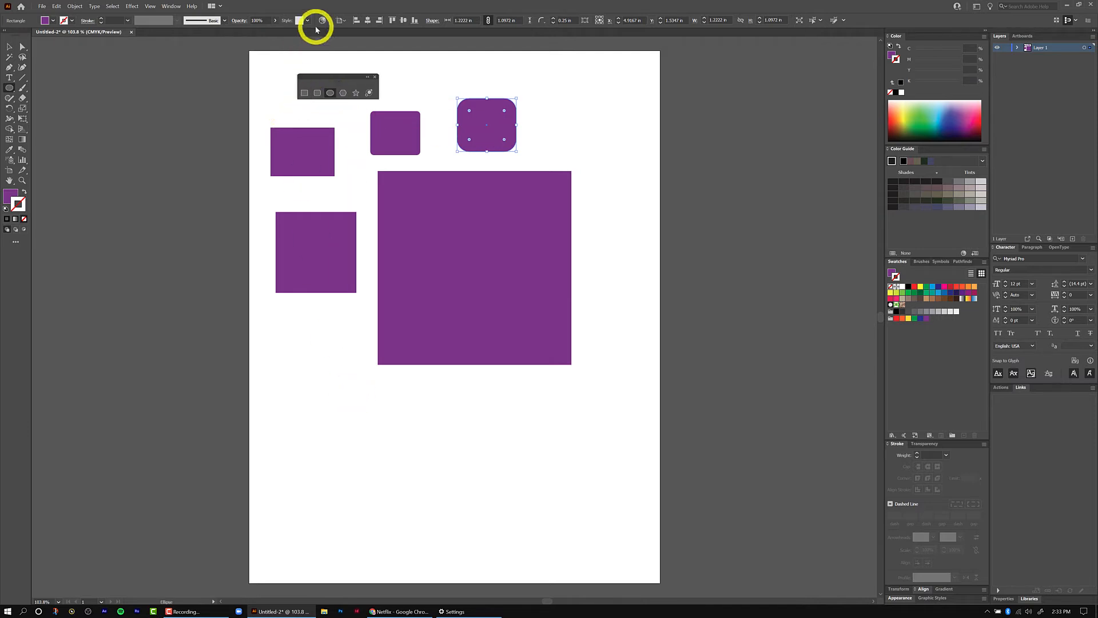
- Draw a circle about 2.11 in wide below the squares, and an inverted triangle about 2.65 by 2.3 in at the page's upper right
{"action": "left_click", "coordinate": [331, 93]}
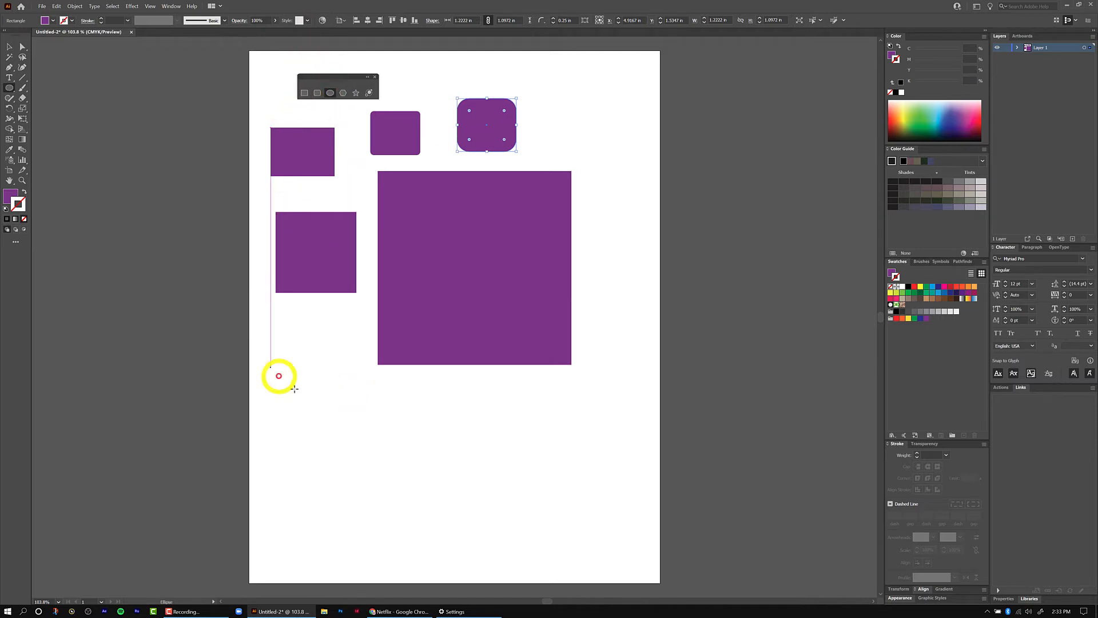
{"action": "left_click_drag", "start_coordinate": [279, 350], "coordinate": [372, 453]}
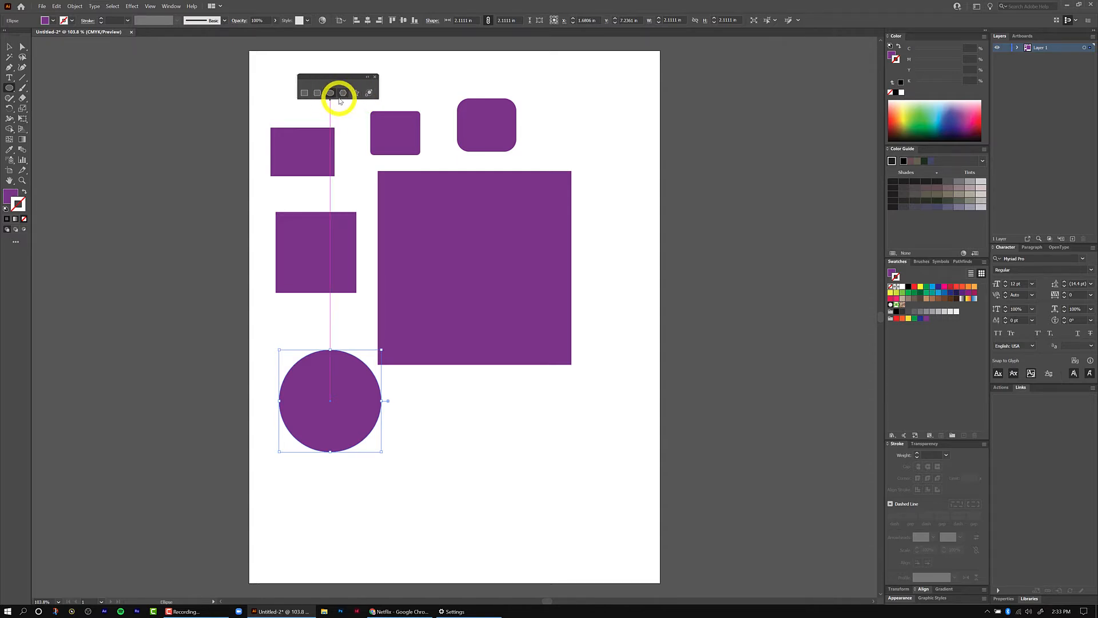
{"action": "left_click", "coordinate": [343, 93]}
{"action": "left_click_drag", "start_coordinate": [556, 108], "coordinate": [552, 178]}
{"action": "key", "text": "Up"}
{"action": "key", "text": "Up"}
{"action": "key", "text": "Up"}
{"action": "key", "text": "Up"}
{"action": "key", "text": "Down"}
{"action": "key", "text": "Down"}
{"action": "key", "text": "Down"}
{"action": "key", "text": "Down"}
{"action": "key", "text": "Down"}
{"action": "key", "text": "Down"}
{"action": "key", "text": "Down"}
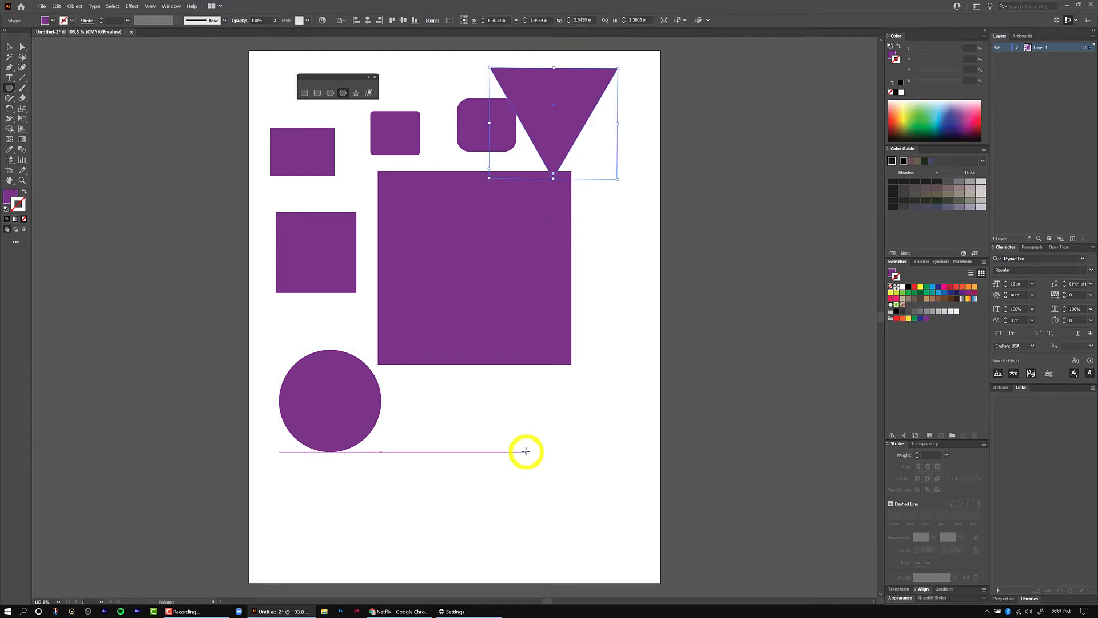
- Draw a many-pointed starburst about 1.15 in wide to the right of the circle, and deselect it
{"action": "left_click_drag", "start_coordinate": [427, 402], "coordinate": [449, 434]}
{"action": "key", "text": "Up"}
{"action": "key", "text": "Up"}
{"action": "key", "text": "Up"}
{"action": "key", "text": "Up"}
{"action": "key", "text": "Up"}
{"action": "key", "text": "Up"}
{"action": "key", "text": "Up"}
{"action": "key", "text": "Up"}
{"action": "key", "text": "Up"}
{"action": "key", "text": "Up"}
{"action": "key", "text": "Up"}
{"action": "key", "text": "Up"}
{"action": "key", "text": "Up"}
{"action": "key", "text": "Up"}
{"action": "key", "text": "Up"}
{"action": "key", "text": "Up"}
{"action": "key", "text": "Up"}
{"action": "key", "text": "Up"}
{"action": "key", "text": "Up"}
{"action": "key", "text": "Up"}
{"action": "key", "text": "Up"}
{"action": "key", "text": "Up"}
{"action": "key", "text": "Up"}
{"action": "key", "text": "Up"}
{"action": "key", "text": "Up"}
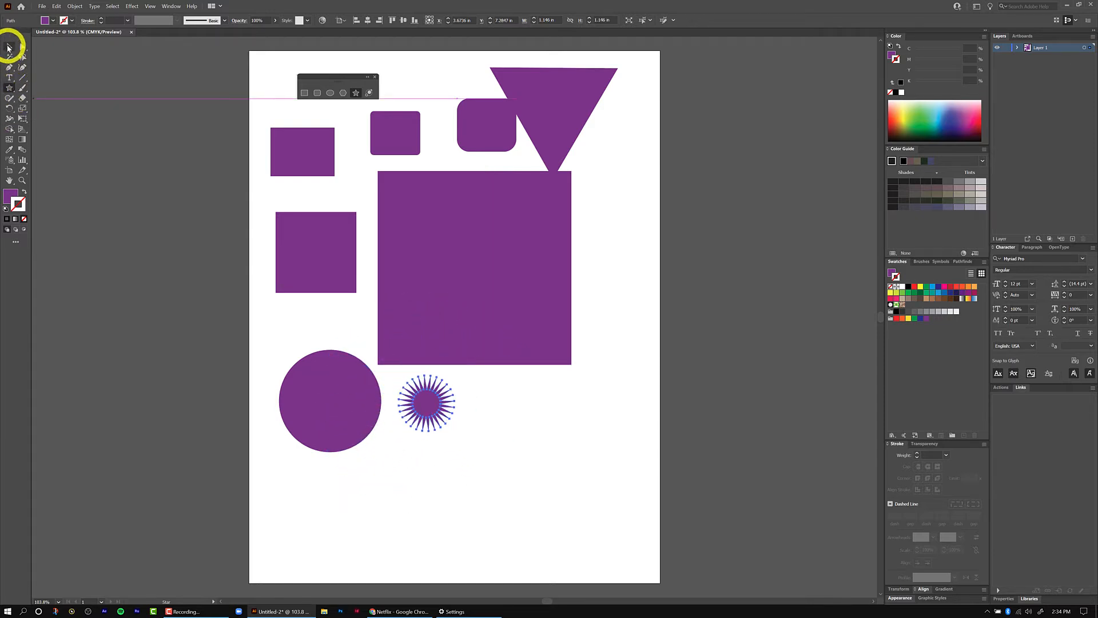
{"action": "left_click", "coordinate": [9, 48]}
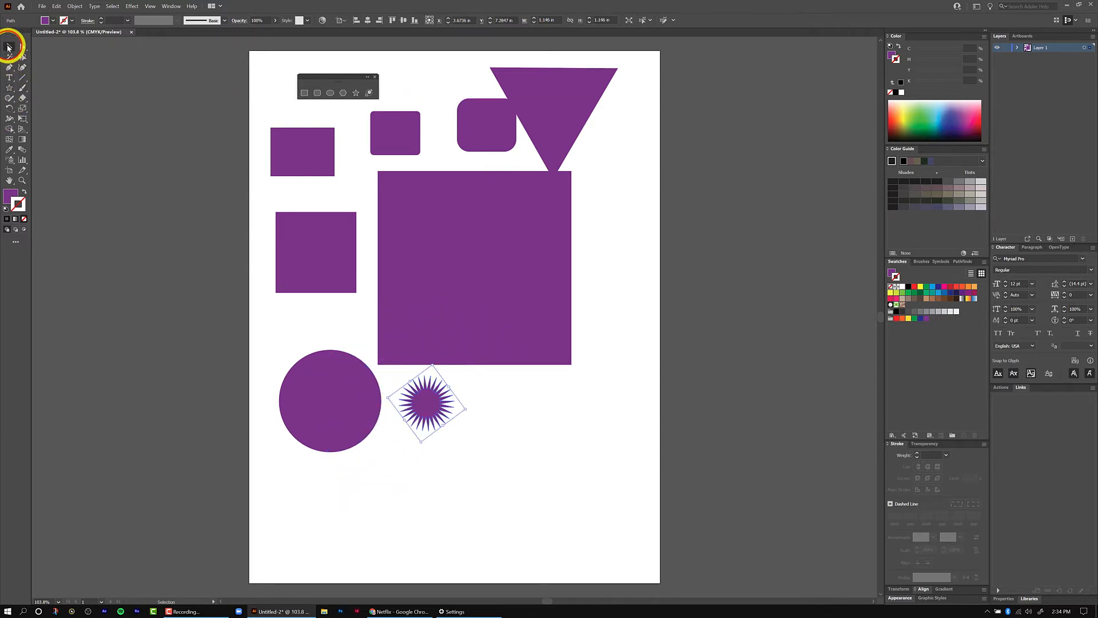
{"action": "left_click", "coordinate": [526, 470]}
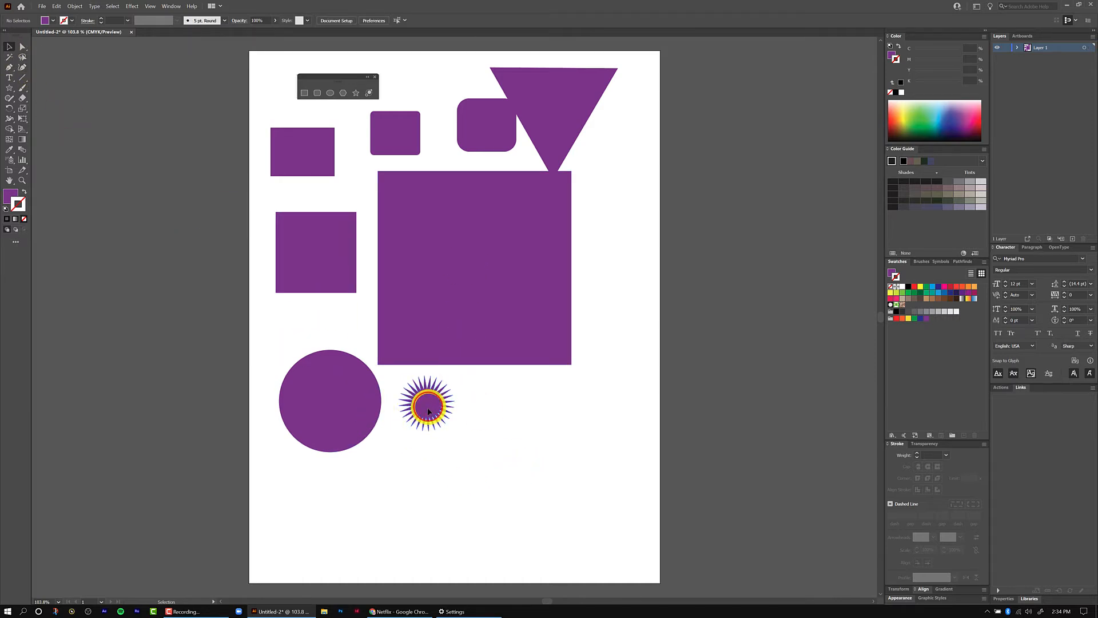
- Move the starburst to the page's lower right, at about X 6.33 in, Y 8.91 in, nudging it into place
{"action": "left_click_drag", "start_coordinate": [428, 411], "coordinate": [483, 479]}
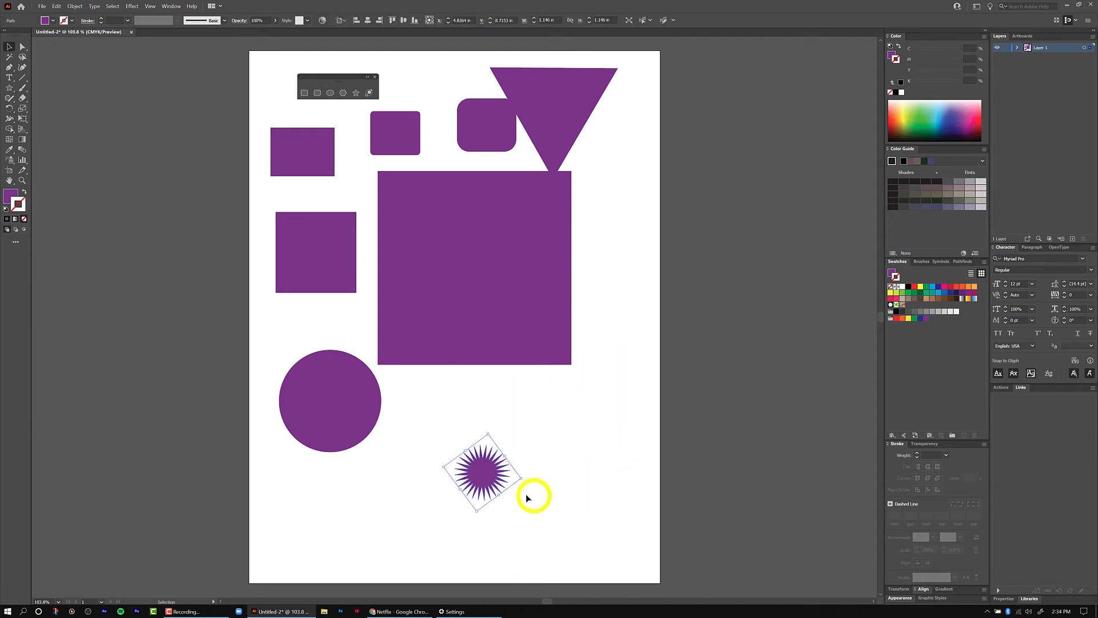
{"action": "key", "text": "Up"}
{"action": "key", "text": "Up"}
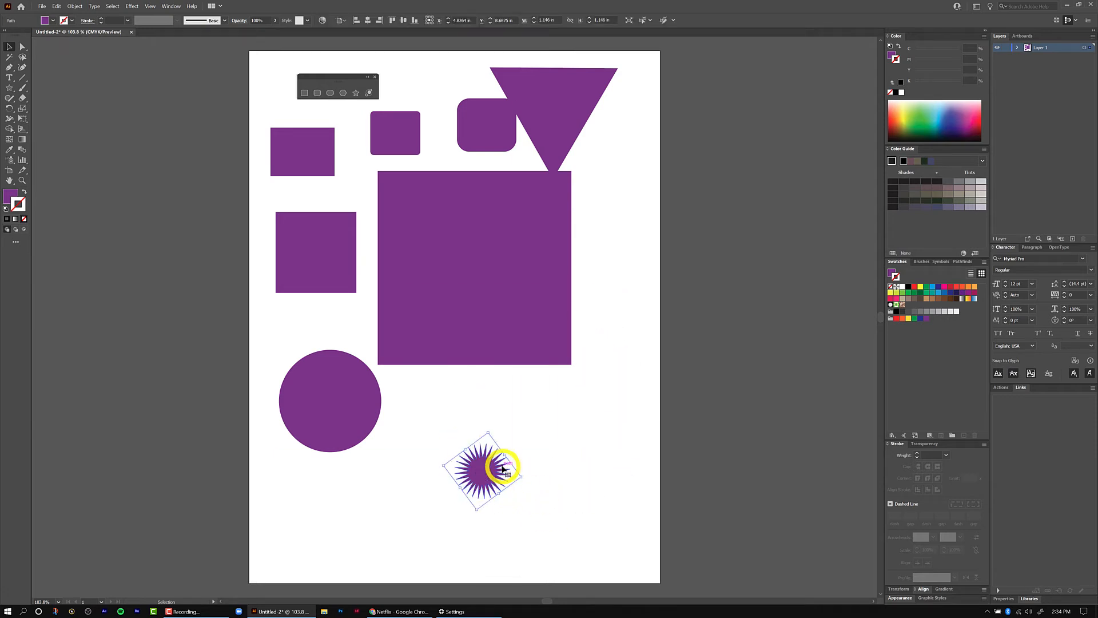
{"action": "key", "text": "Up"}
{"action": "key", "text": "Up"}
{"action": "key", "text": "Up"}
{"action": "key", "text": "Up"}
{"action": "key", "text": "Up"}
{"action": "key", "text": "Up"}
{"action": "key", "text": "Up"}
{"action": "key", "text": "Up"}
{"action": "key", "text": "Up"}
{"action": "key", "text": "Up"}
{"action": "key", "text": "Up"}
{"action": "key", "text": "Up"}
{"action": "key", "text": "Up"}
{"action": "key", "text": "Up"}
{"action": "key", "text": "Up"}
{"action": "key", "text": "Up"}
{"action": "key", "text": "Up"}
{"action": "key", "text": "Up"}
{"action": "key", "text": "Up"}
{"action": "key", "text": "Up"}
{"action": "key", "text": "Right"}
{"action": "key", "text": "Right"}
{"action": "key", "text": "Right"}
{"action": "key", "text": "Right"}
{"action": "key", "text": "Right"}
{"action": "key", "text": "Right"}
{"action": "key", "text": "Right"}
{"action": "key", "text": "Right"}
{"action": "key", "text": "Right"}
{"action": "key", "text": "Right"}
{"action": "key", "text": "Right"}
{"action": "key", "text": "Right"}
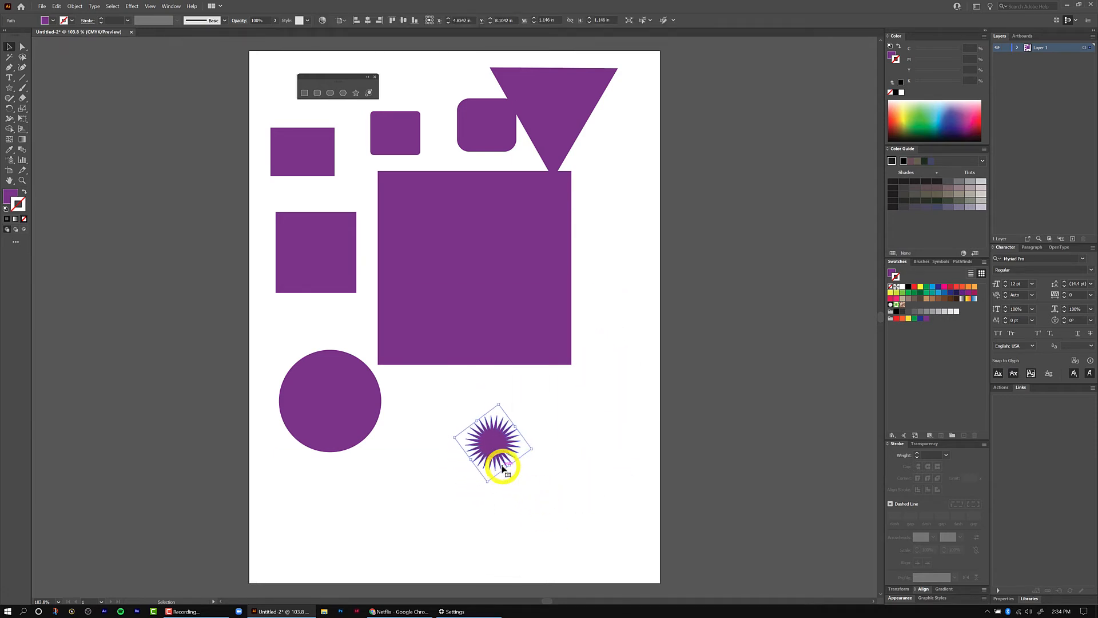
{"action": "key", "text": "Right"}
{"action": "key", "text": "Right"}
{"action": "key", "text": "Right"}
{"action": "key", "text": "Right"}
{"action": "key", "text": "Right"}
{"action": "key", "text": "Right"}
{"action": "key", "text": "Right"}
{"action": "key", "text": "Right"}
{"action": "key", "text": "Right"}
{"action": "key", "text": "Right"}
{"action": "key", "text": "Right"}
{"action": "key", "text": "Right"}
{"action": "key", "text": "Right"}
{"action": "key", "text": "Right"}
{"action": "key", "text": "Right"}
{"action": "key", "text": "Right"}
{"action": "key", "text": "Right"}
{"action": "key", "text": "Right"}
{"action": "key", "text": "Right"}
{"action": "key", "text": "Right"}
{"action": "key", "text": "Down"}
{"action": "key", "text": "Down"}
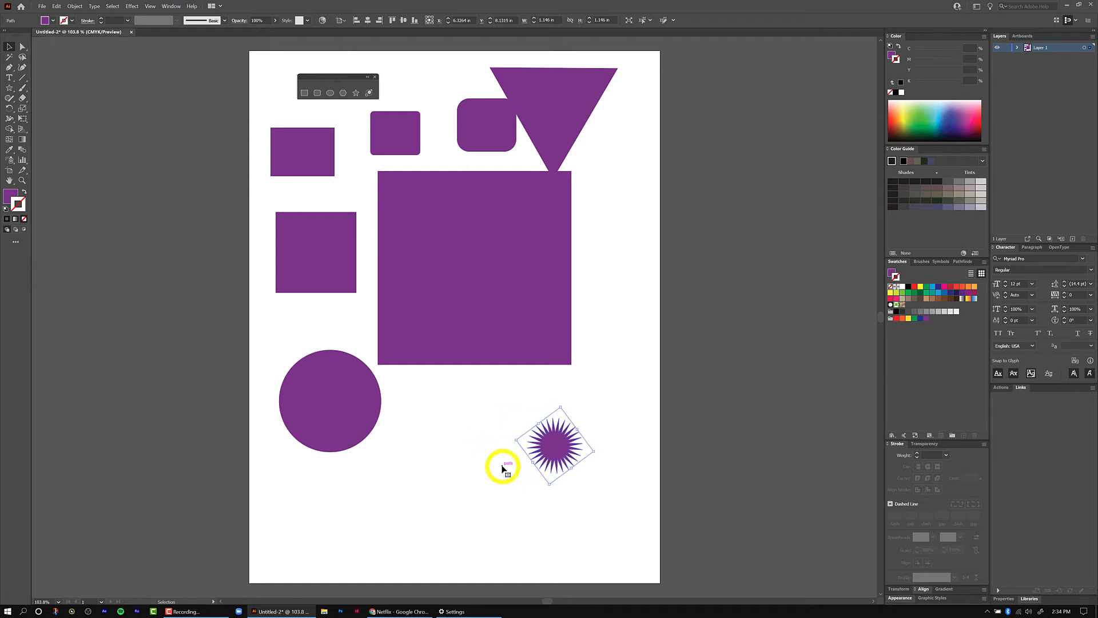
{"action": "key", "text": "Down"}
{"action": "key", "text": "Down"}
{"action": "key", "text": "Down"}
{"action": "key", "text": "Down"}
{"action": "key", "text": "Down"}
{"action": "key", "text": "Down"}
{"action": "key", "text": "Down"}
{"action": "key", "text": "Down"}
{"action": "key", "text": "Down"}
{"action": "key", "text": "Down"}
{"action": "key", "text": "Down"}
{"action": "key", "text": "Down"}
{"action": "key", "text": "Down"}
{"action": "key", "text": "Down"}
{"action": "key", "text": "Down"}
{"action": "key", "text": "Down"}
{"action": "key", "text": "Down"}
{"action": "key", "text": "Down"}
{"action": "key", "text": "Down"}
{"action": "key", "text": "Down"}
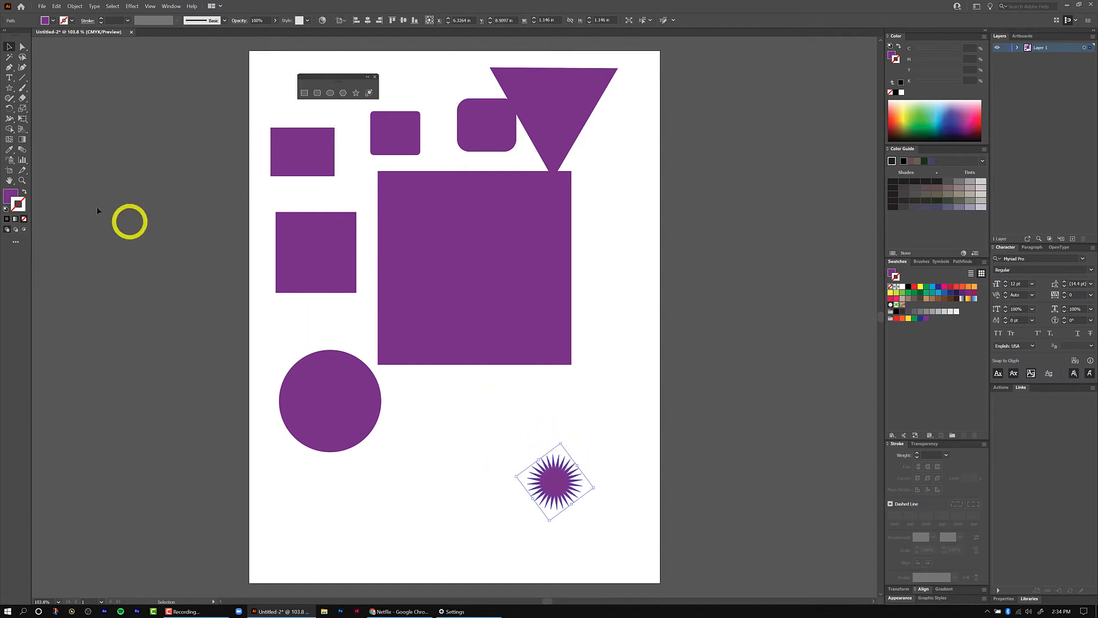
- Reposition the whole circle with the Direct Selection tool to about X 1.65 in, Y 7.51 in, and deselect it
{"action": "left_click", "coordinate": [22, 47]}
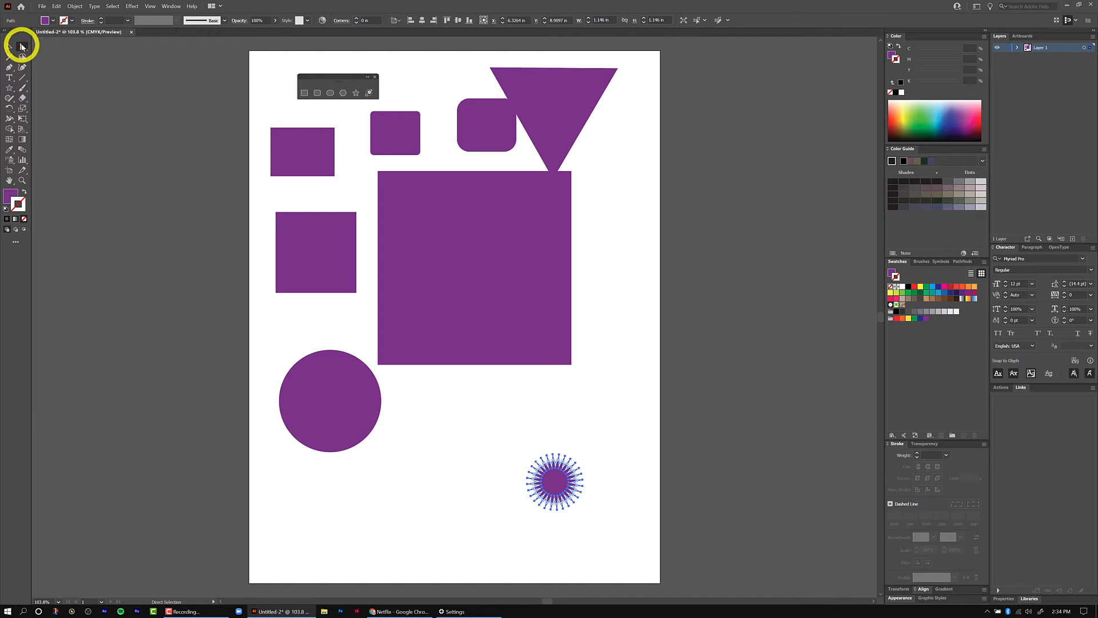
{"action": "left_click", "coordinate": [441, 433]}
{"action": "left_click", "coordinate": [324, 400]}
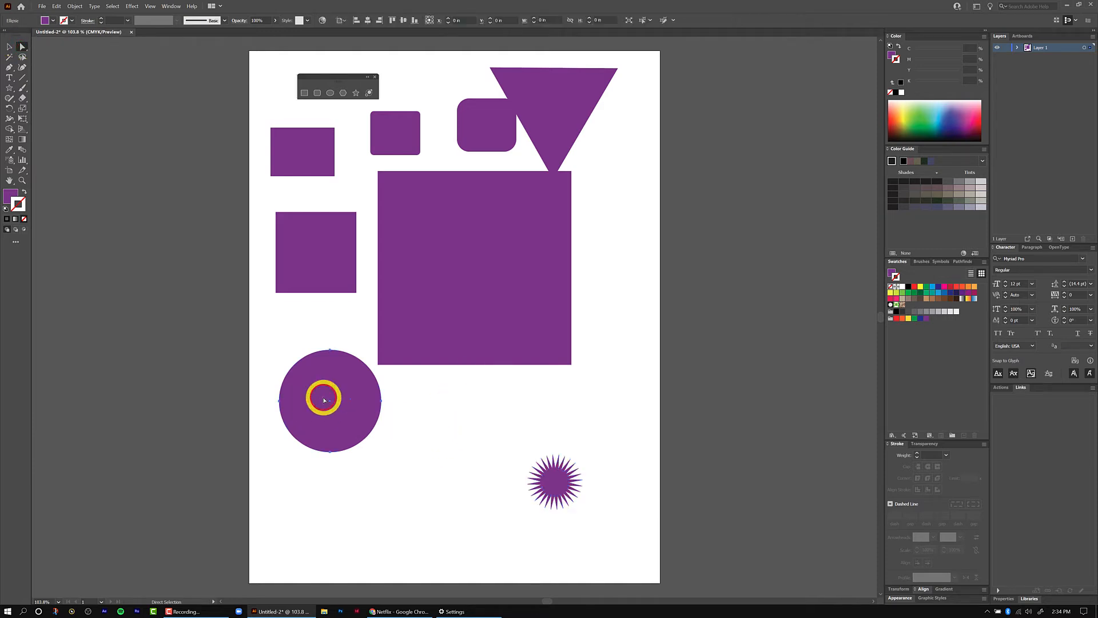
{"action": "left_click_drag", "start_coordinate": [323, 400], "coordinate": [318, 433]}
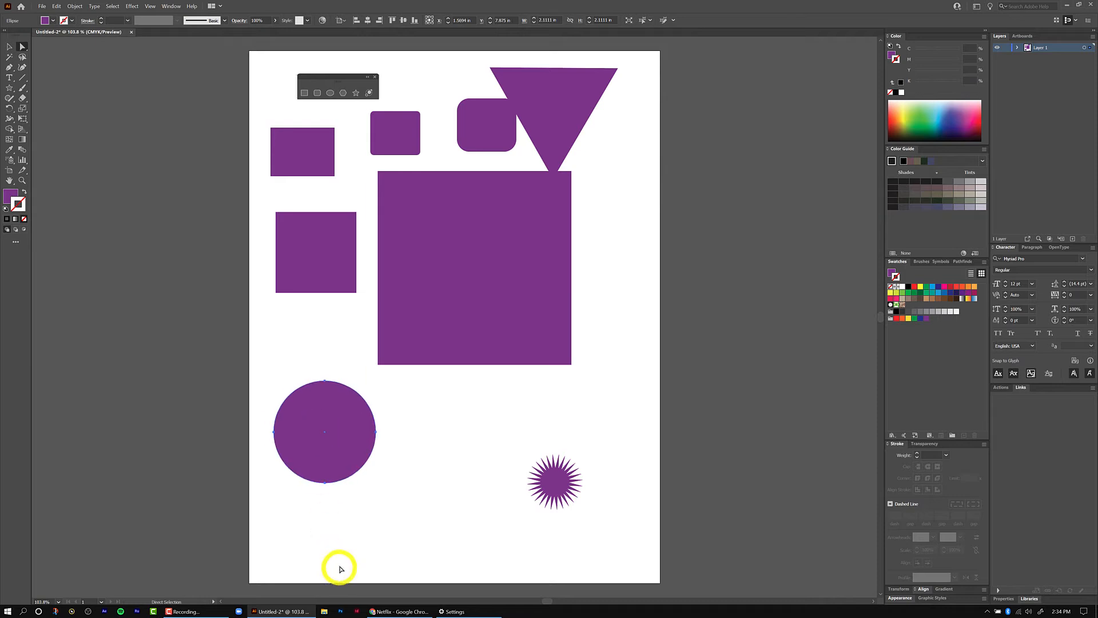
{"action": "key", "text": "ctrl+z"}
{"action": "key", "text": "shift+Right"}
{"action": "key", "text": "shift+Right"}
{"action": "key", "text": "shift+Right"}
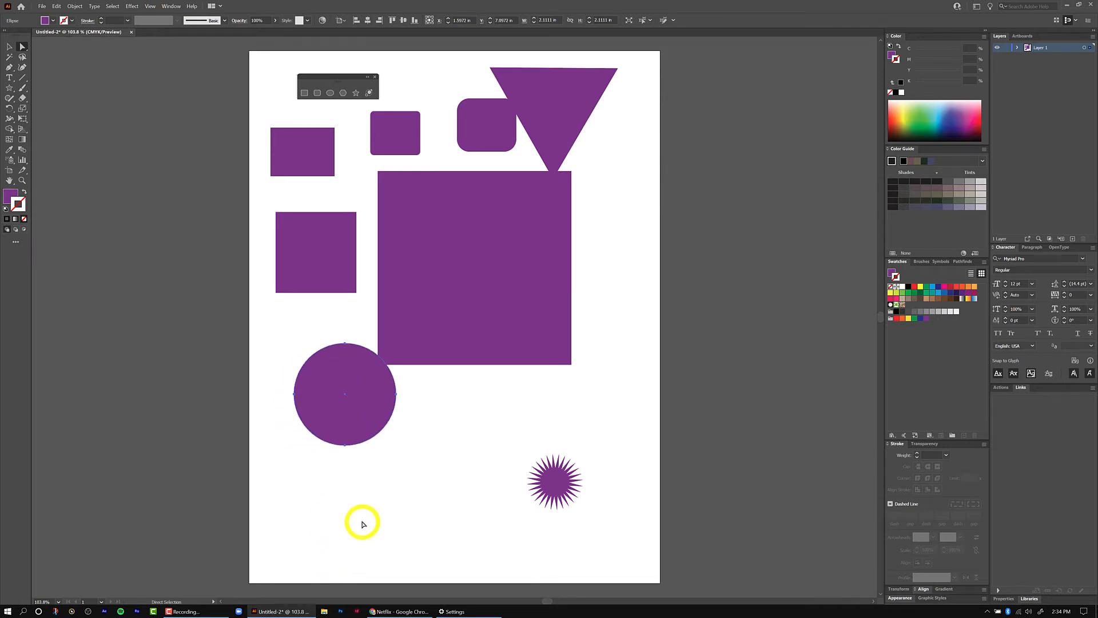
{"action": "left_click_drag", "start_coordinate": [350, 376], "coordinate": [337, 393]}
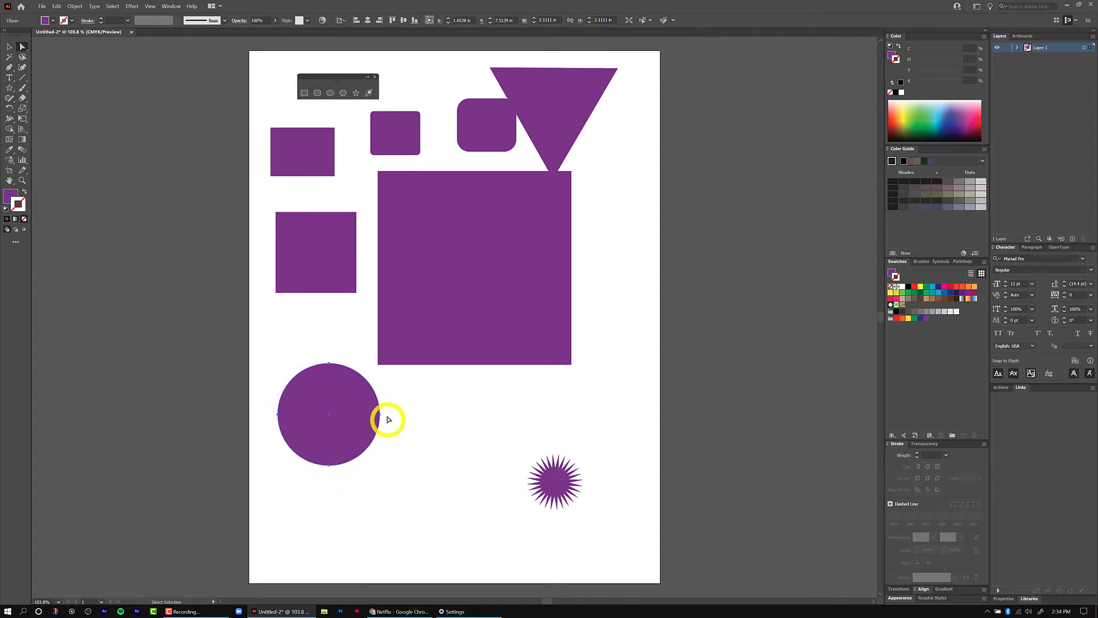
{"action": "left_click", "coordinate": [424, 422]}
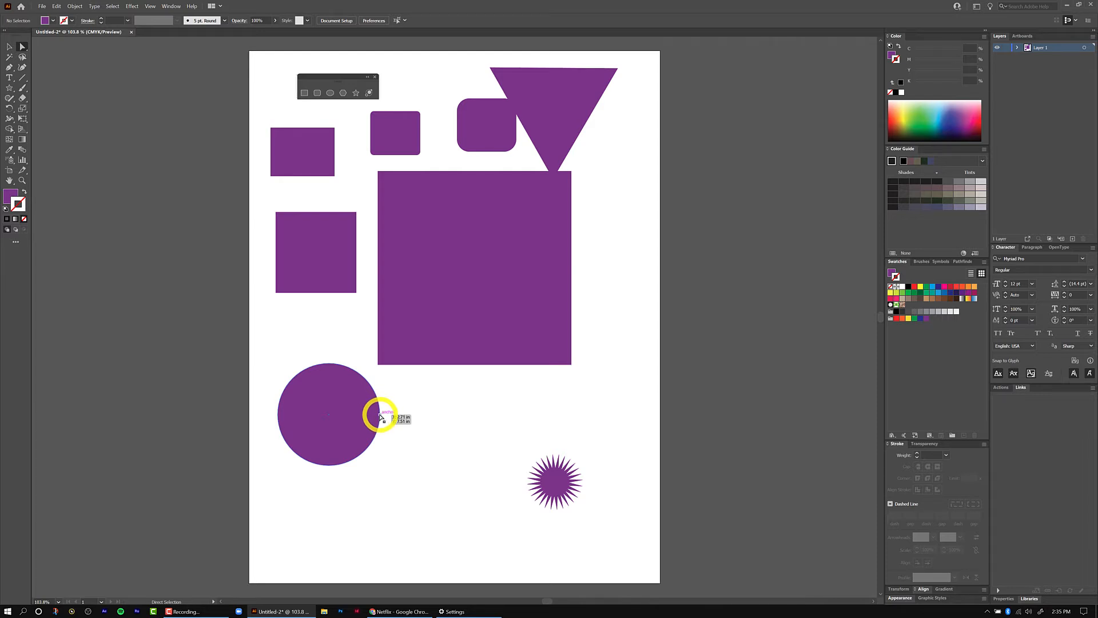
- Reshape the circle into a curved blob, stretching its right anchor to about X 7.22 in, lowering its top anchor and bending its left curves with handles
{"action": "left_click", "coordinate": [379, 416]}
{"action": "left_click_drag", "start_coordinate": [381, 417], "coordinate": [599, 420]}
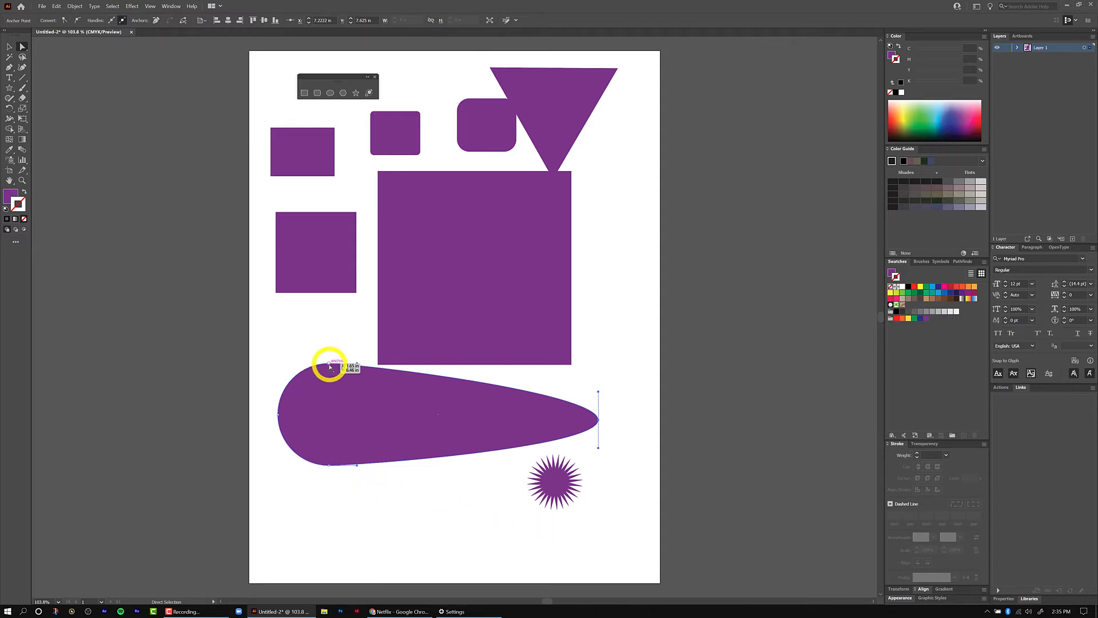
{"action": "left_click_drag", "start_coordinate": [330, 366], "coordinate": [329, 415]}
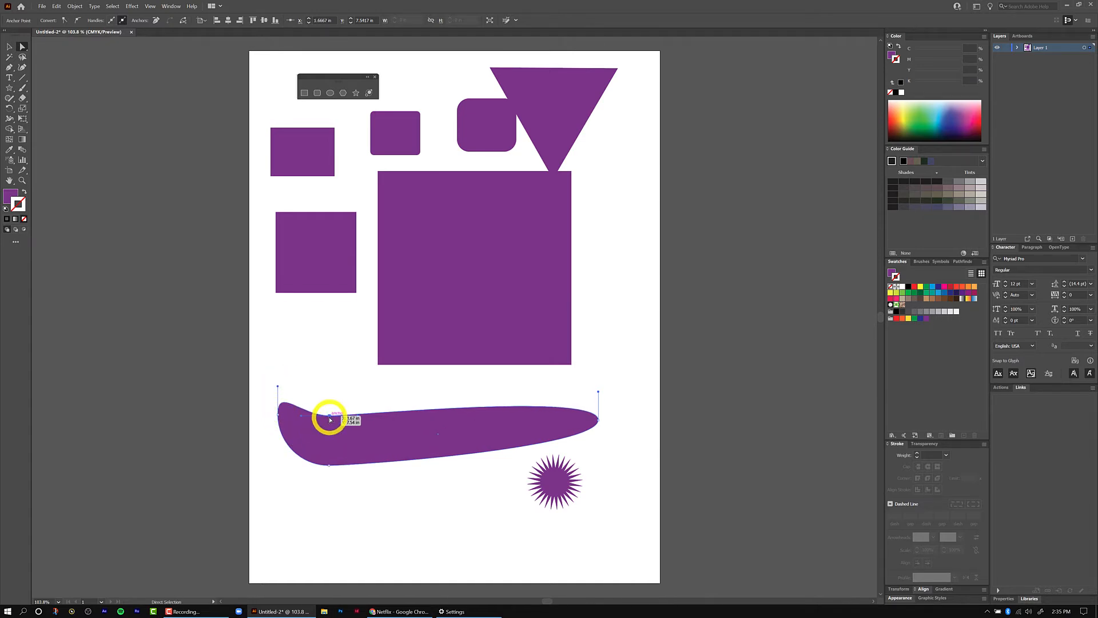
{"action": "left_click_drag", "start_coordinate": [330, 419], "coordinate": [224, 384]}
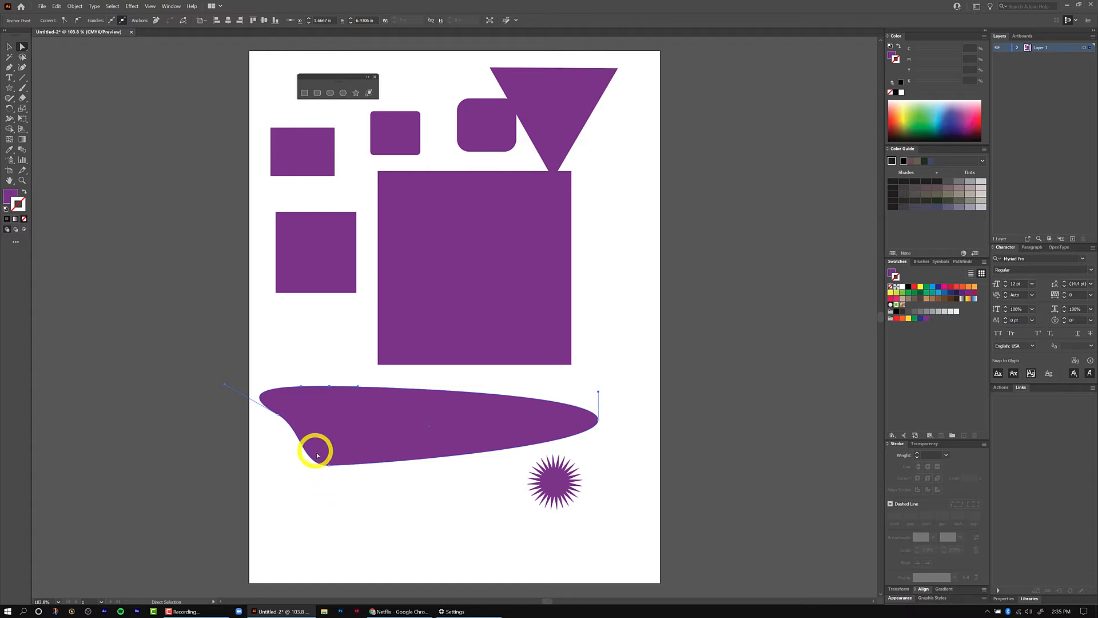
{"action": "left_click", "coordinate": [330, 466]}
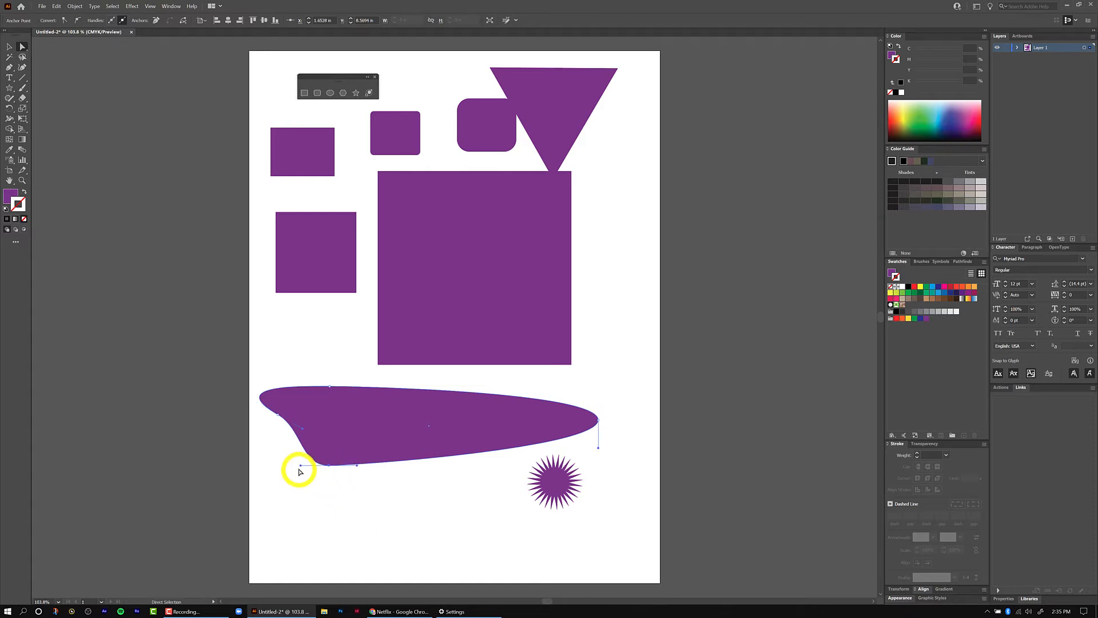
{"action": "left_click_drag", "start_coordinate": [301, 464], "coordinate": [413, 389]}
{"action": "left_click", "coordinate": [423, 507]}
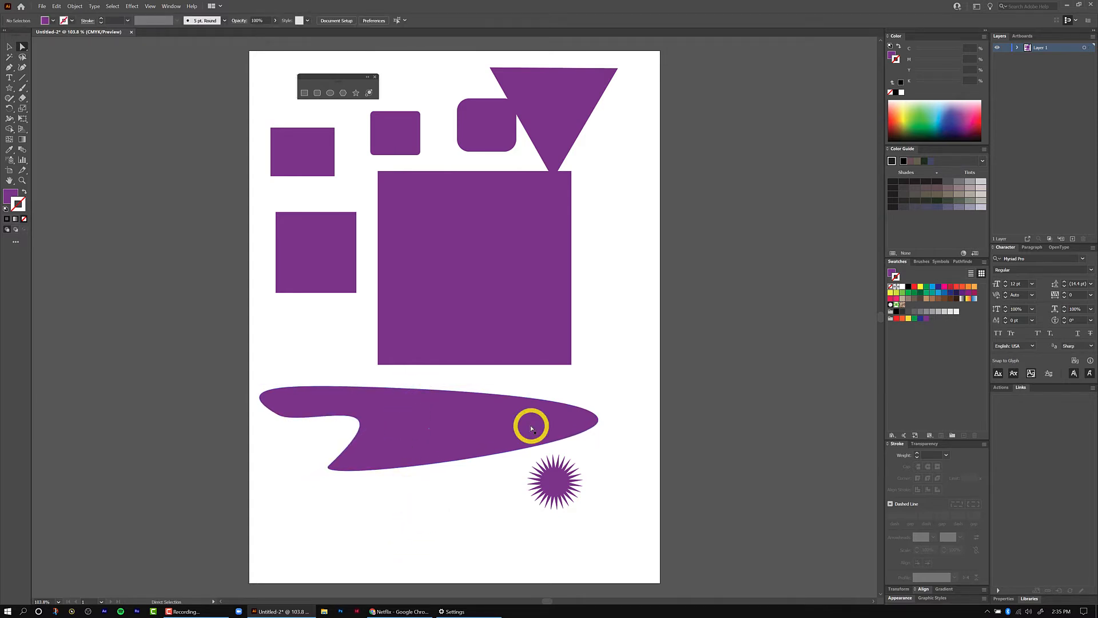
- Pull the large square's top-left anchor point inward toward its bottom-right corner
{"action": "left_click", "coordinate": [444, 206]}
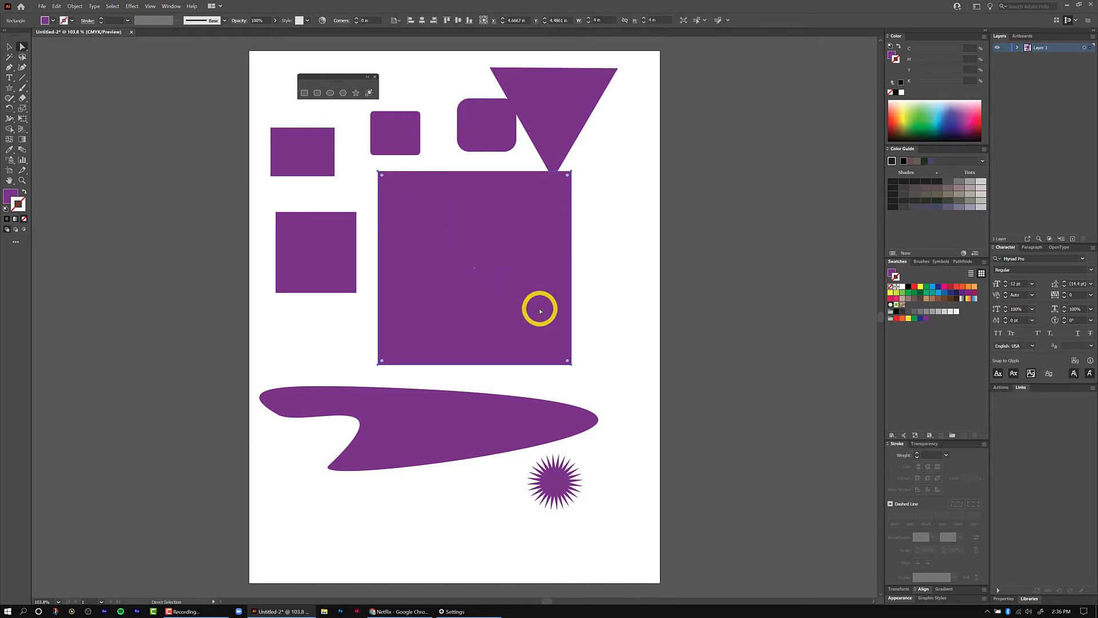
{"action": "left_click", "coordinate": [378, 171]}
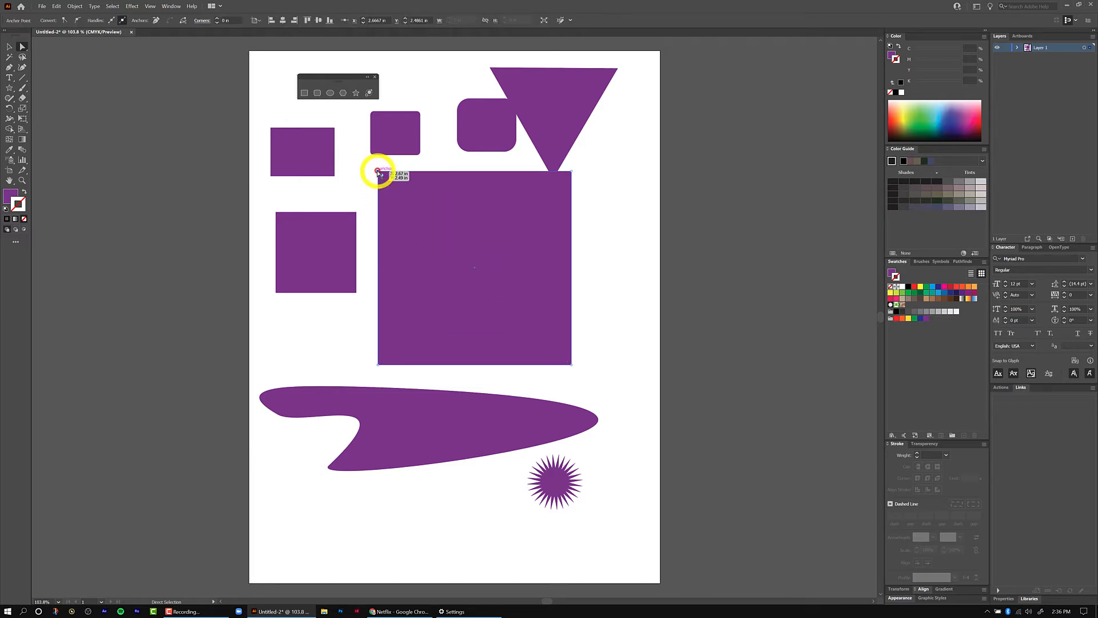
{"action": "left_click", "coordinate": [378, 171]}
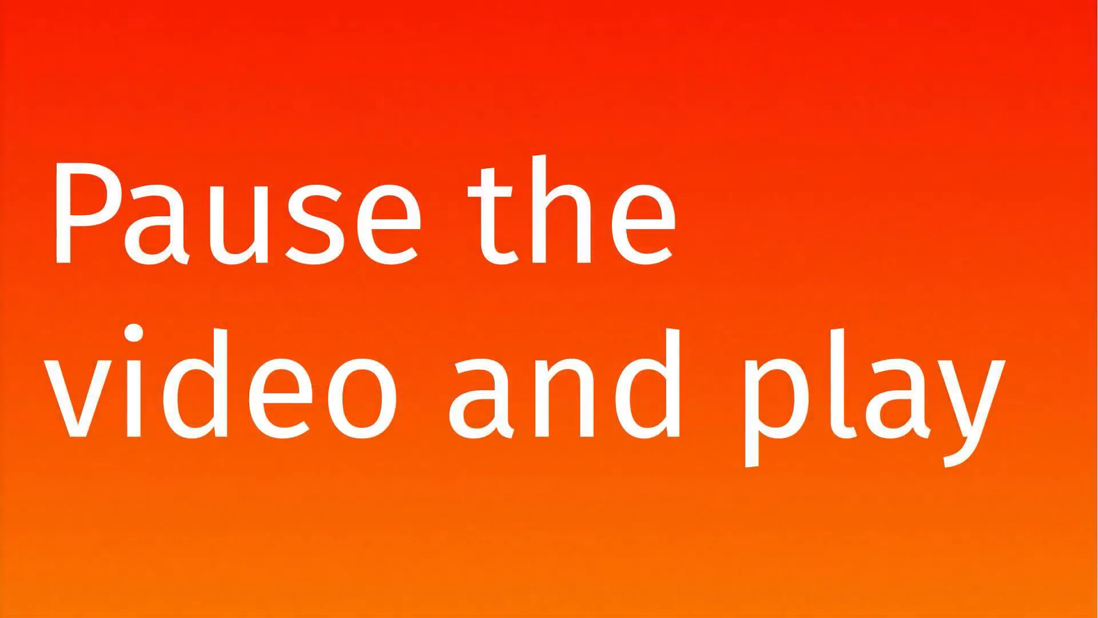
- Delete the small rectangle at the page's upper left, along with the square, elongated triangle and curved blob below it
{"action": "left_click", "coordinate": [308, 158]}
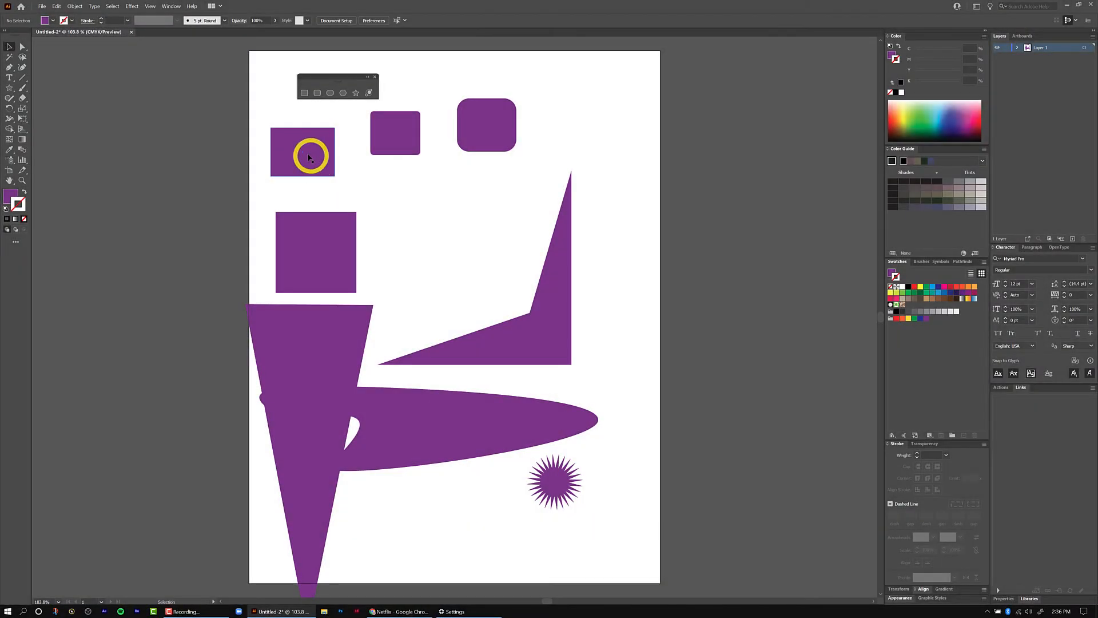
{"action": "left_click", "coordinate": [292, 146]}
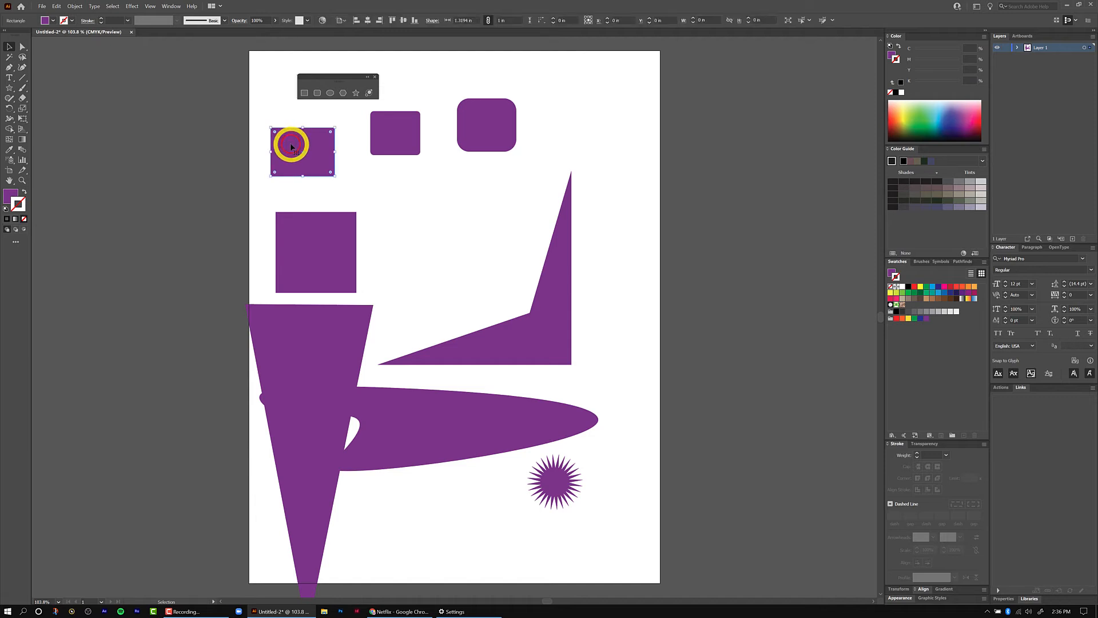
{"action": "key", "text": "Delete"}
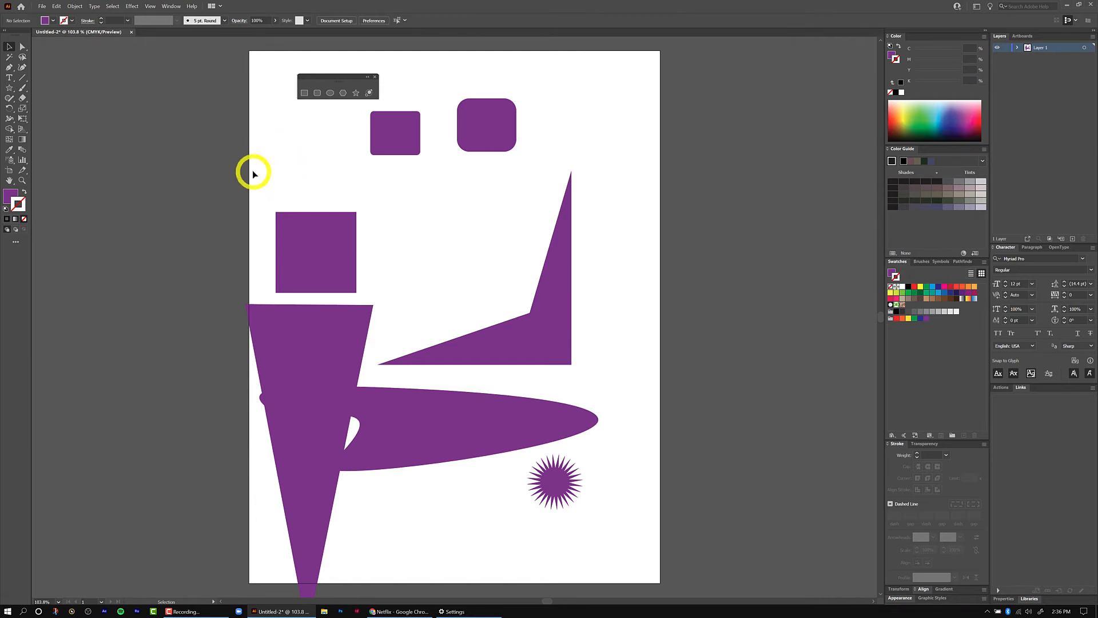
{"action": "left_click_drag", "start_coordinate": [254, 156], "coordinate": [368, 490]}
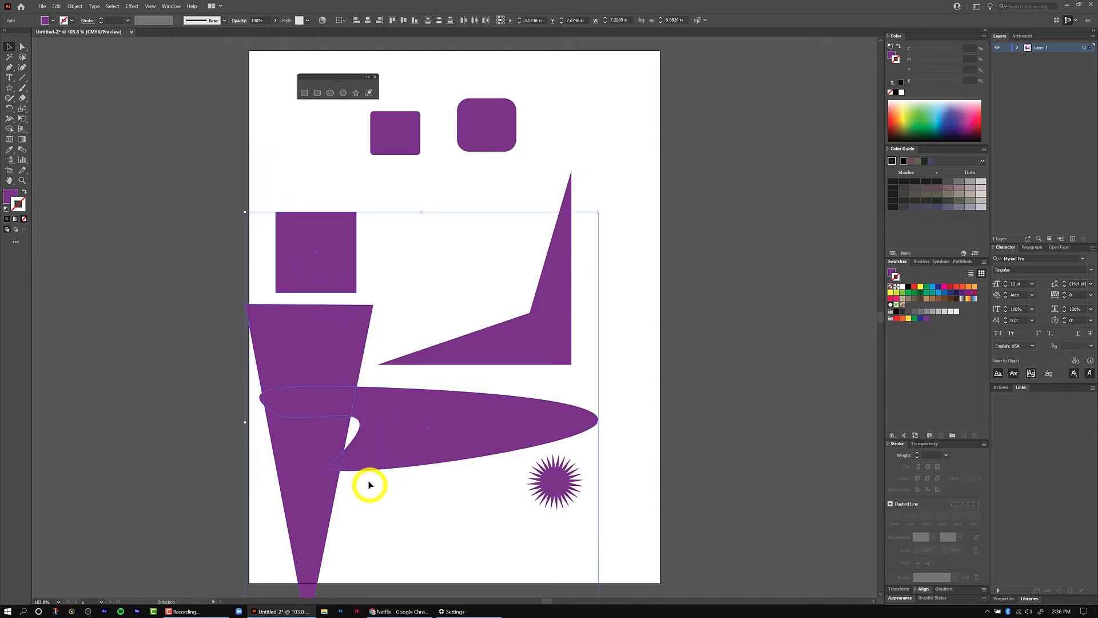
{"action": "key", "text": "Delete"}
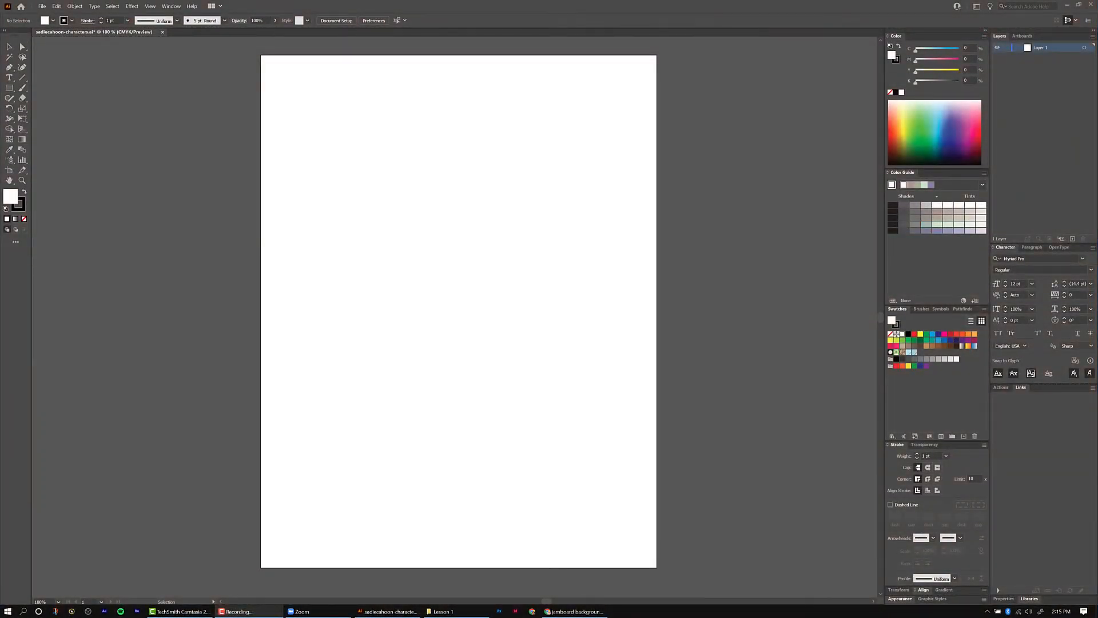
- Detach the shape tools as a floating toolbar over the upper part of the blank characters document
{"action": "left_click", "coordinate": [9, 88]}
{"action": "left_click_drag", "start_coordinate": [24, 90], "coordinate": [100, 114]}
{"action": "left_click_drag", "start_coordinate": [39, 97], "coordinate": [369, 88]}
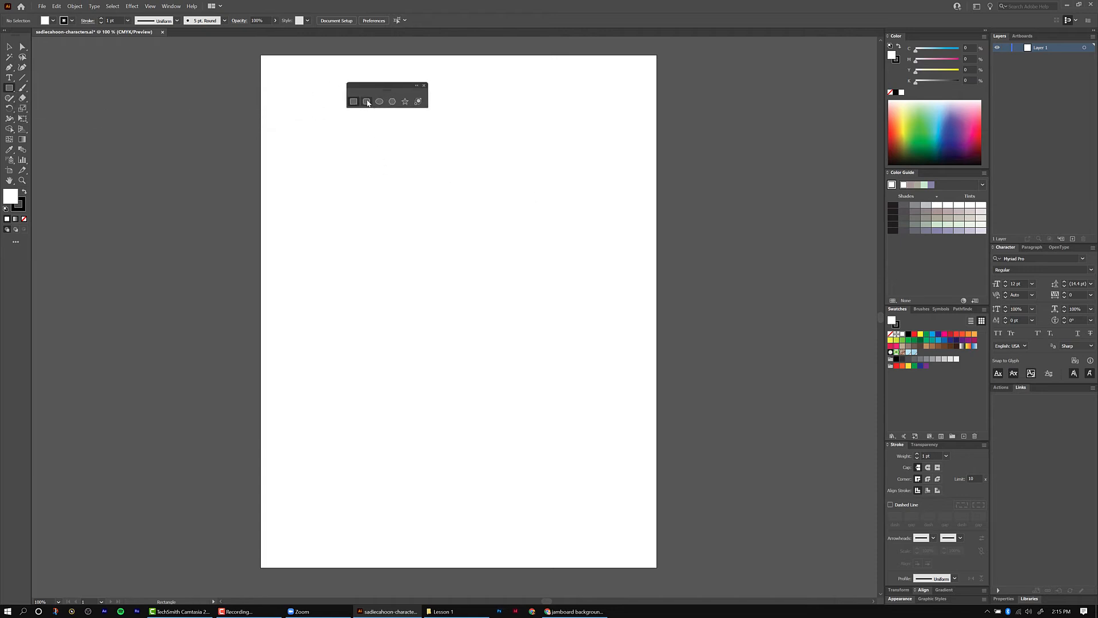
- Draw a rounded rectangle about 2.5 by 2.15 in with a corner radius of about 0.36 in at the page's upper left, and activate the Selection tool
{"action": "left_click", "coordinate": [367, 102]}
{"action": "left_click_drag", "start_coordinate": [305, 140], "coordinate": [421, 241]}
{"action": "key", "text": "Up"}
{"action": "key", "text": "Up"}
{"action": "key", "text": "Up"}
{"action": "key", "text": "Up"}
{"action": "key", "text": "Up"}
{"action": "key", "text": "Up"}
{"action": "key", "text": "Up"}
{"action": "key", "text": "Up"}
{"action": "key", "text": "Up"}
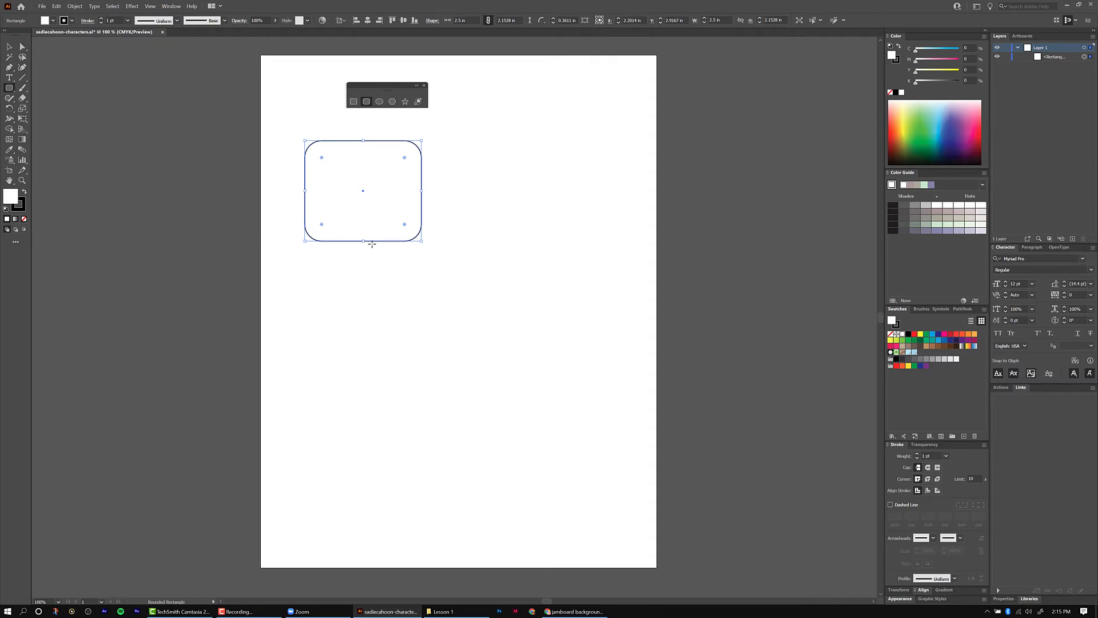
{"action": "key", "text": "v"}
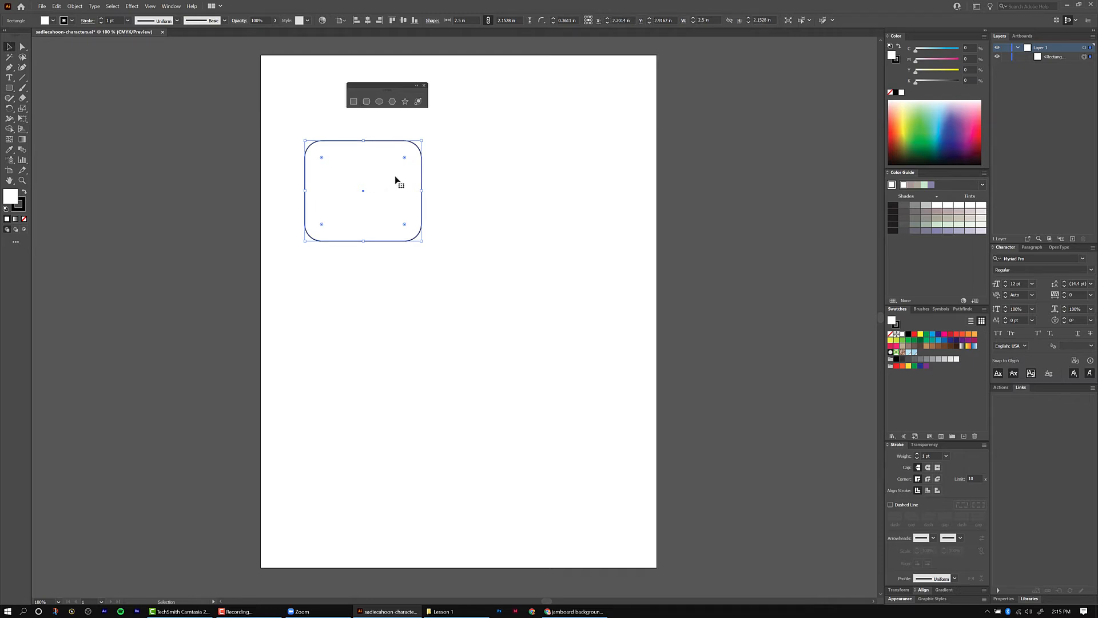
- Fill the rounded rectangle with solid light blue and remove its black stroke
{"action": "left_click", "coordinate": [914, 352]}
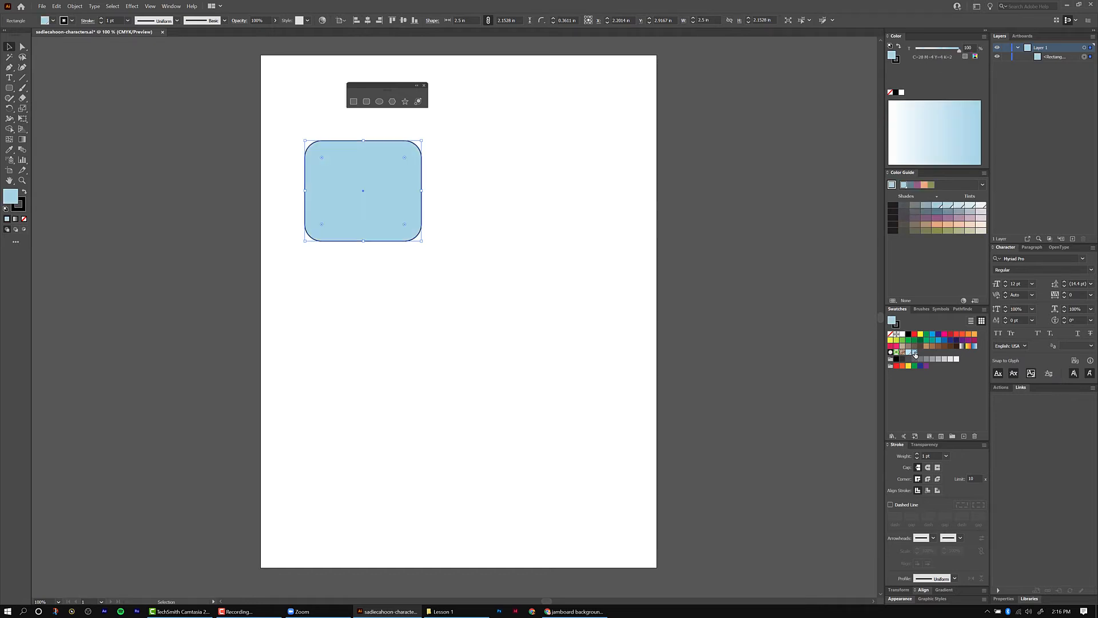
{"action": "left_click", "coordinate": [896, 324]}
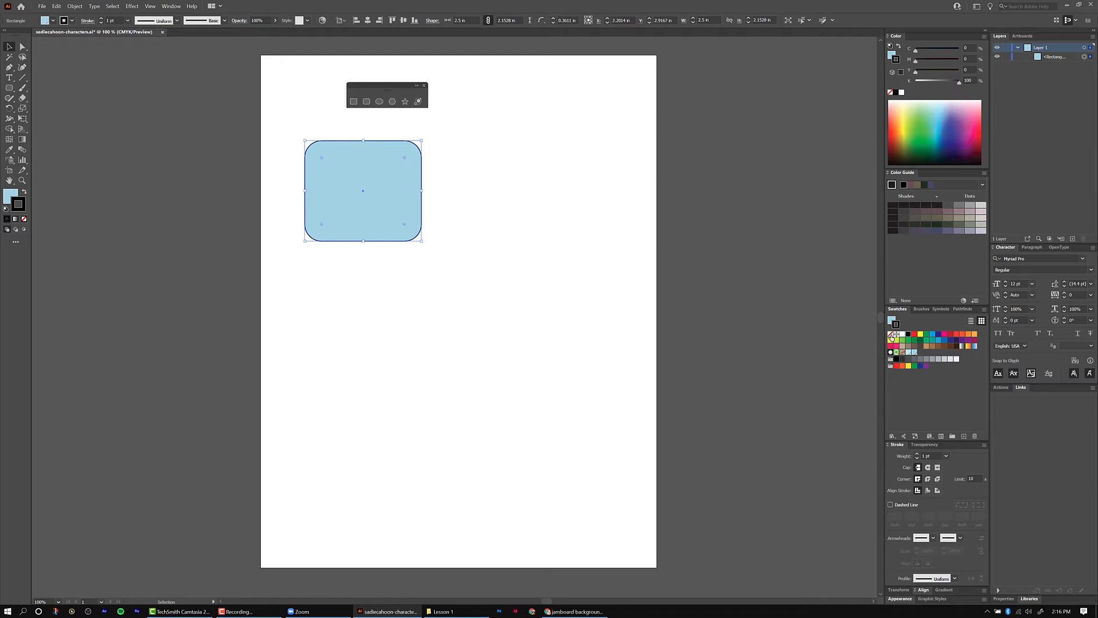
{"action": "left_click", "coordinate": [892, 335]}
{"action": "left_click", "coordinate": [528, 264]}
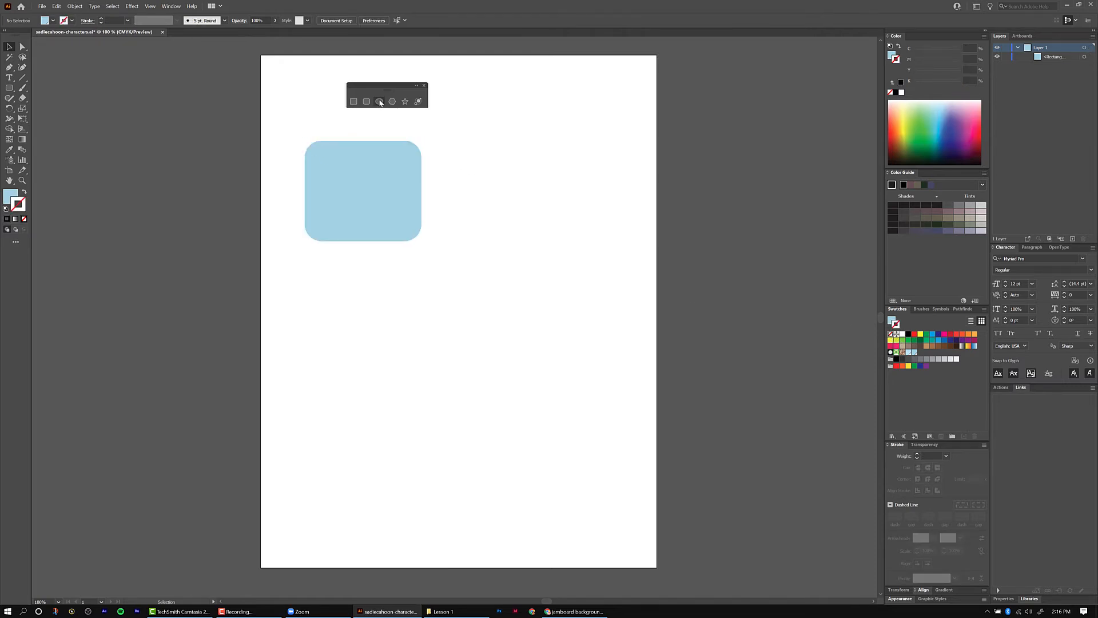
- Draw a narrow light blue ellipse about 0.5 by 2.35 in overlapping the rounded rectangle's top-left corner, after moving the floating shape toolbar aside
{"action": "left_click_drag", "start_coordinate": [388, 85], "coordinate": [556, 75]}
{"action": "left_click", "coordinate": [549, 90]}
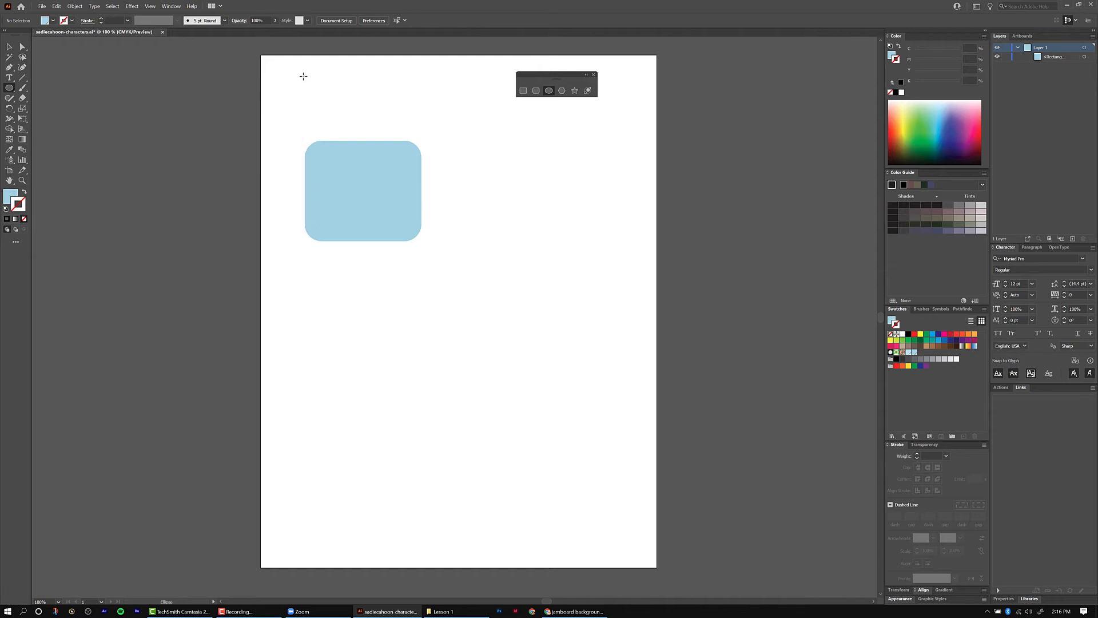
{"action": "left_click_drag", "start_coordinate": [304, 74], "coordinate": [327, 184]}
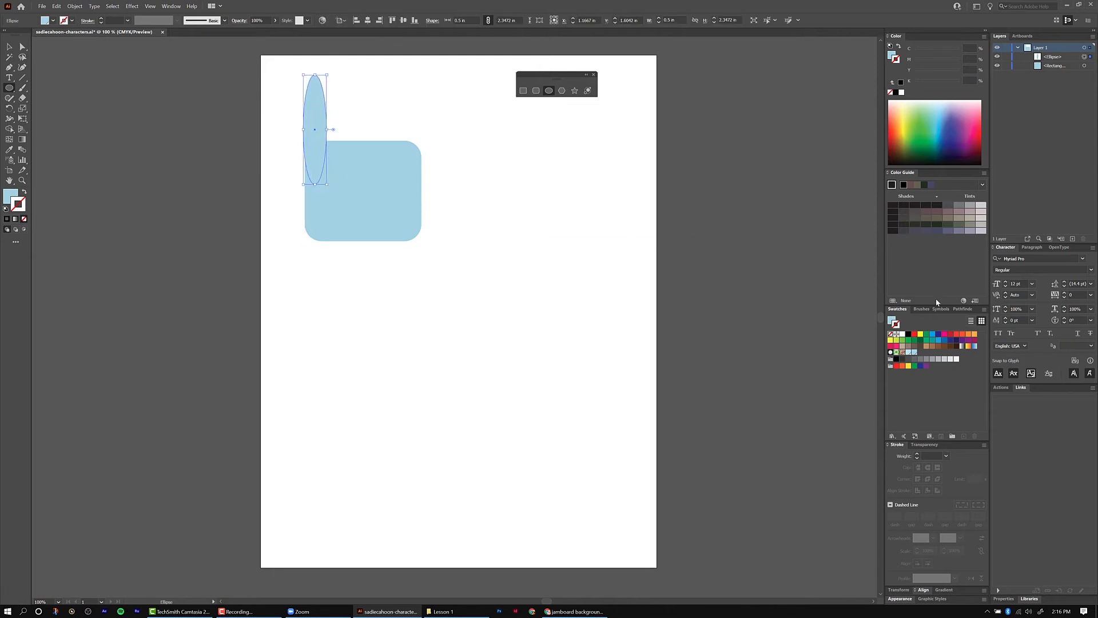
{"action": "left_click", "coordinate": [914, 355]}
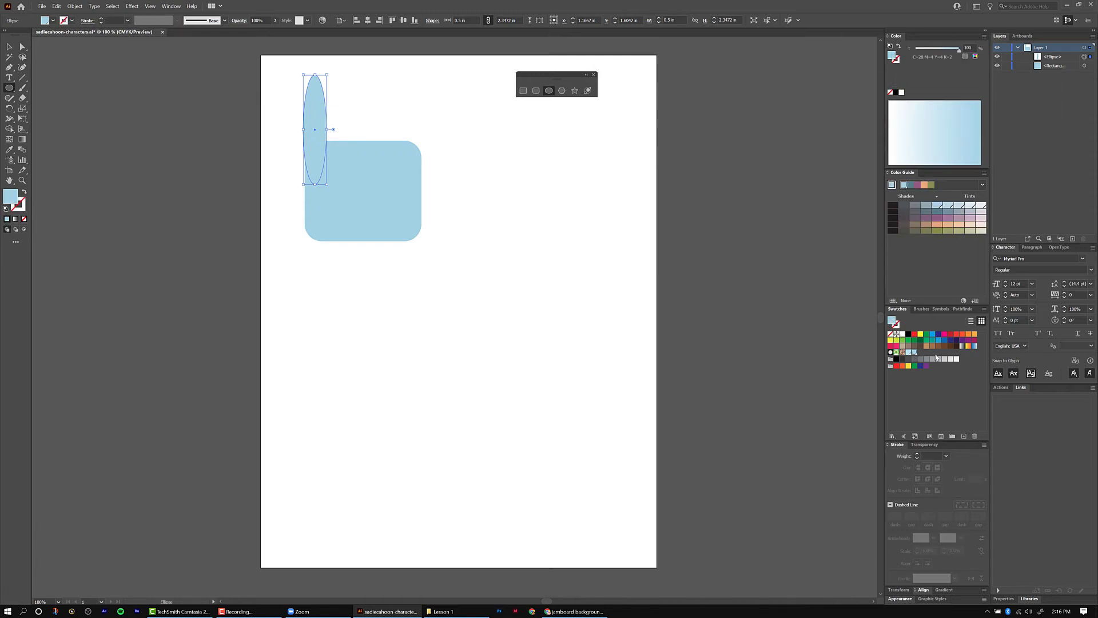
{"action": "left_click", "coordinate": [937, 206]}
{"action": "key", "text": "v"}
{"action": "left_click", "coordinate": [542, 218]}
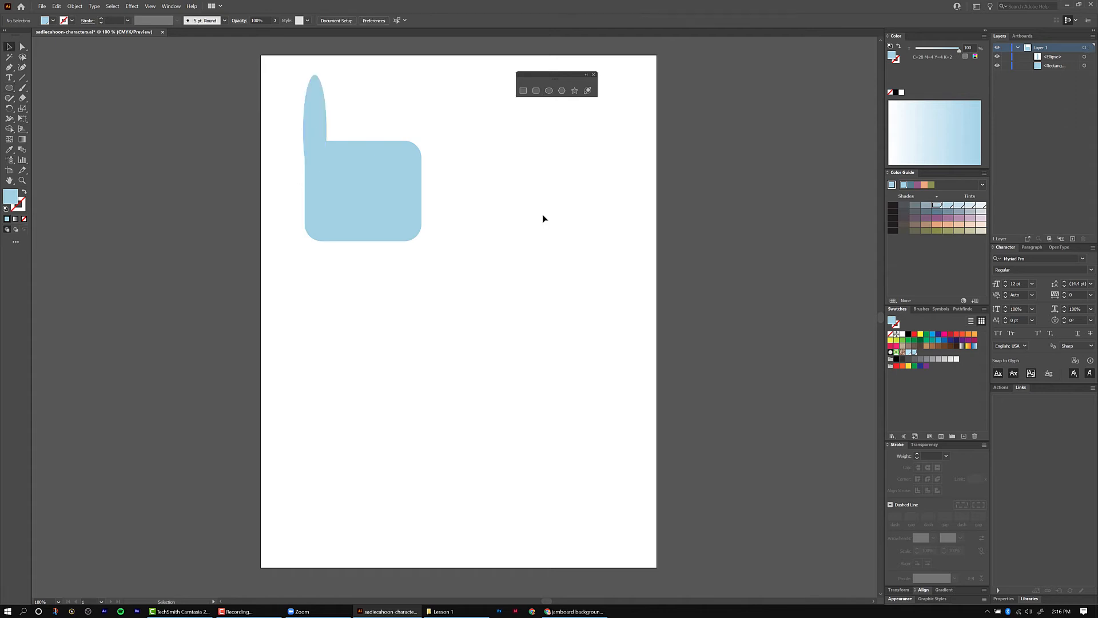
- Recolor the rounded rectangle with the paler 60% tint of the light blue
{"action": "left_click", "coordinate": [313, 107]}
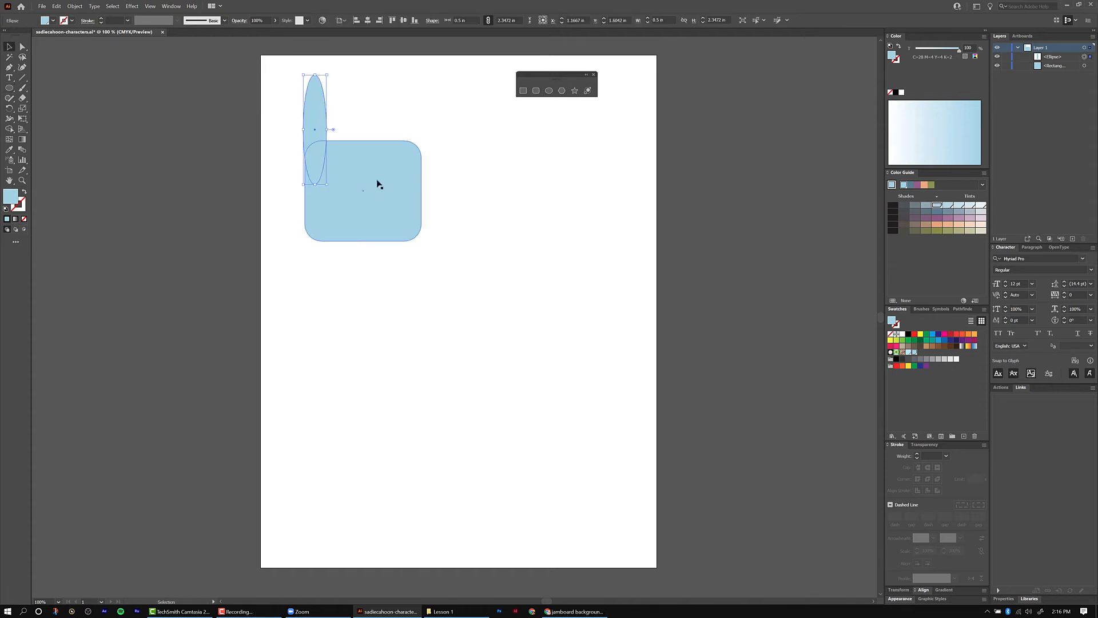
{"action": "left_click", "coordinate": [394, 184]}
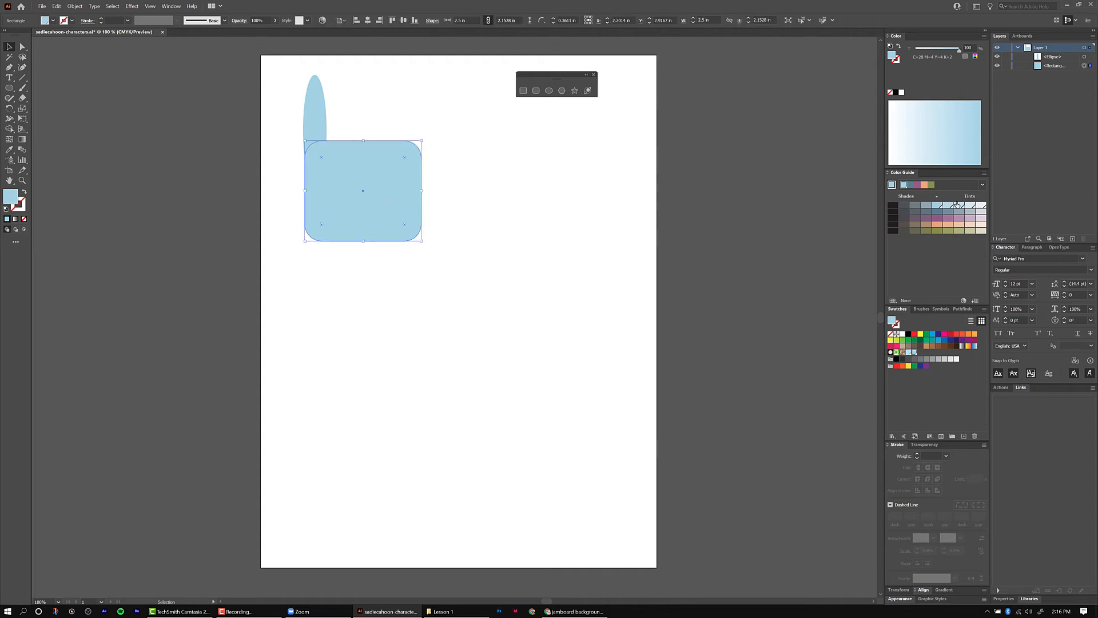
{"action": "left_click", "coordinate": [958, 206]}
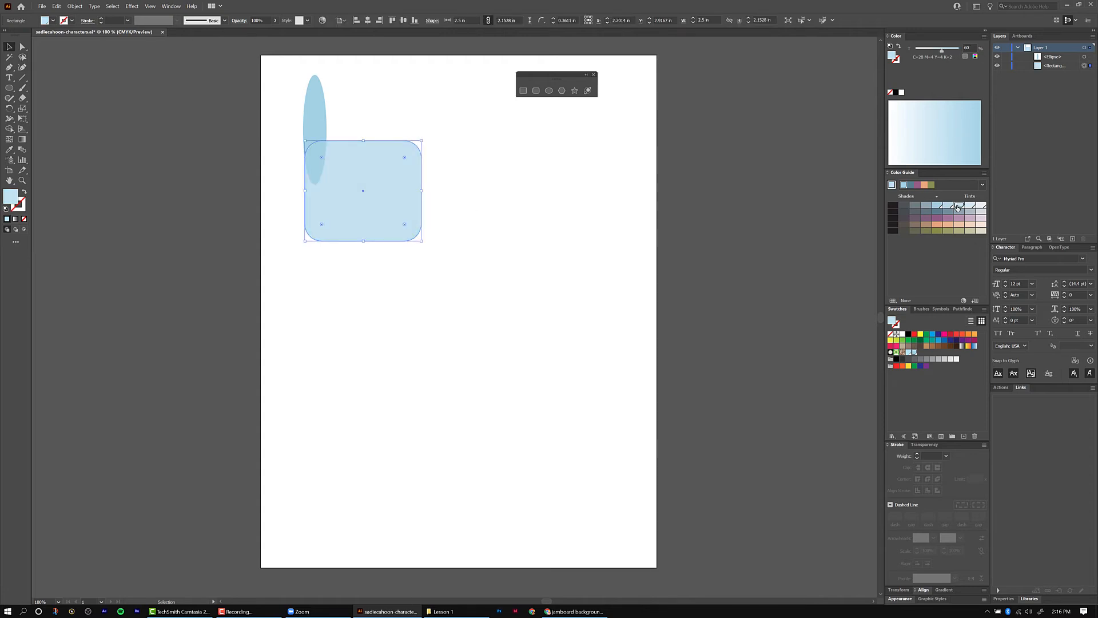
{"action": "left_click", "coordinate": [446, 247]}
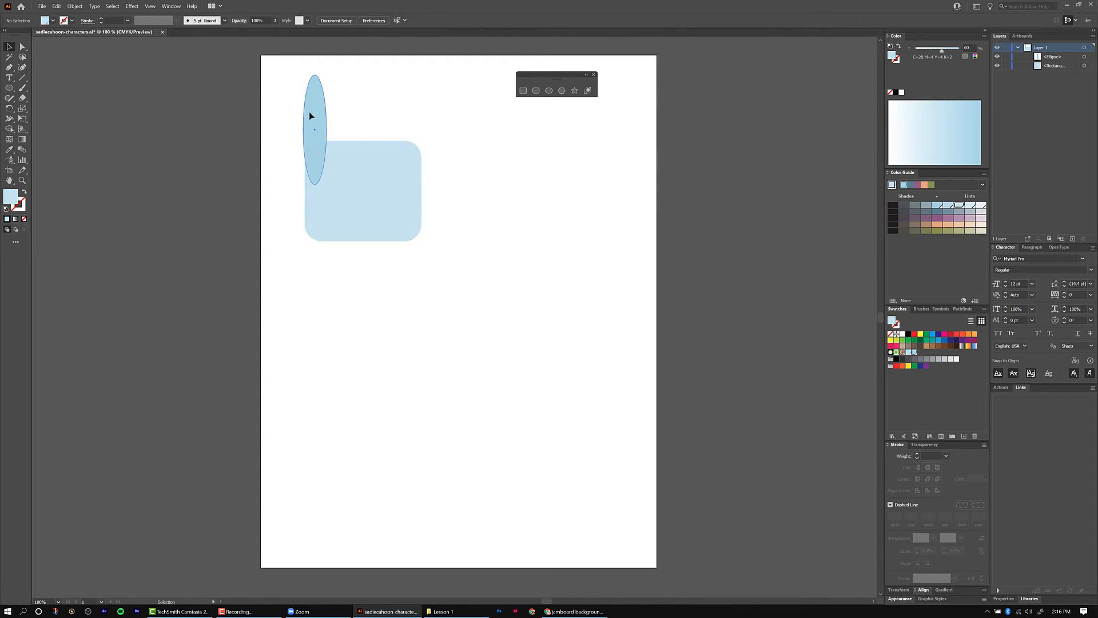
- Shift the ellipse slightly right and up, and place it behind the rounded rectangle in the layer order
{"action": "left_click_drag", "start_coordinate": [309, 113], "coordinate": [324, 105]}
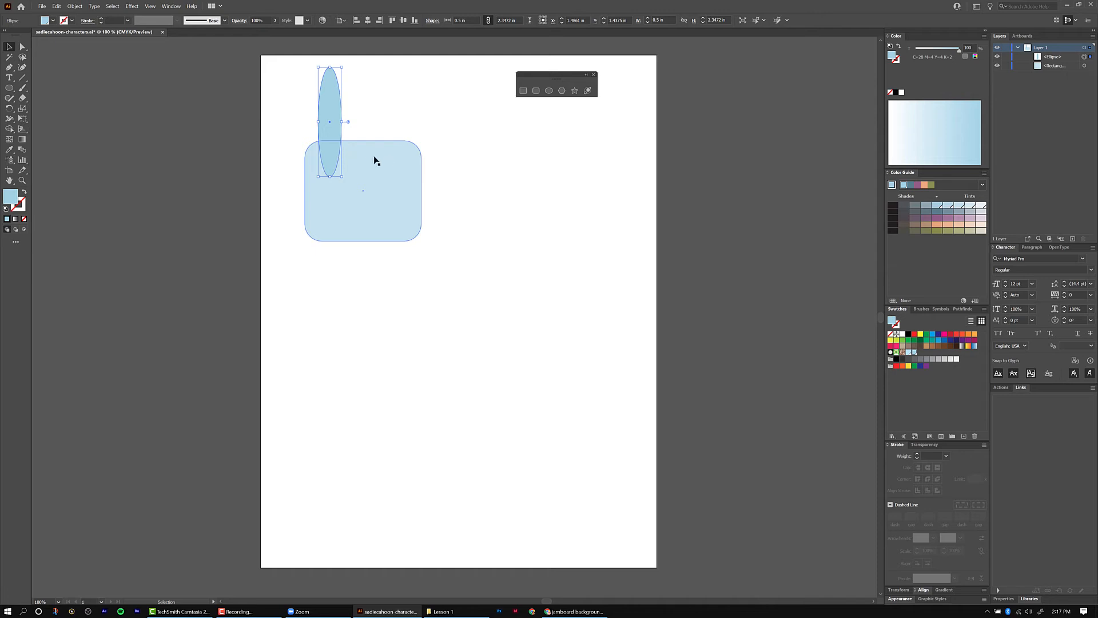
{"action": "left_click", "coordinate": [1019, 48]}
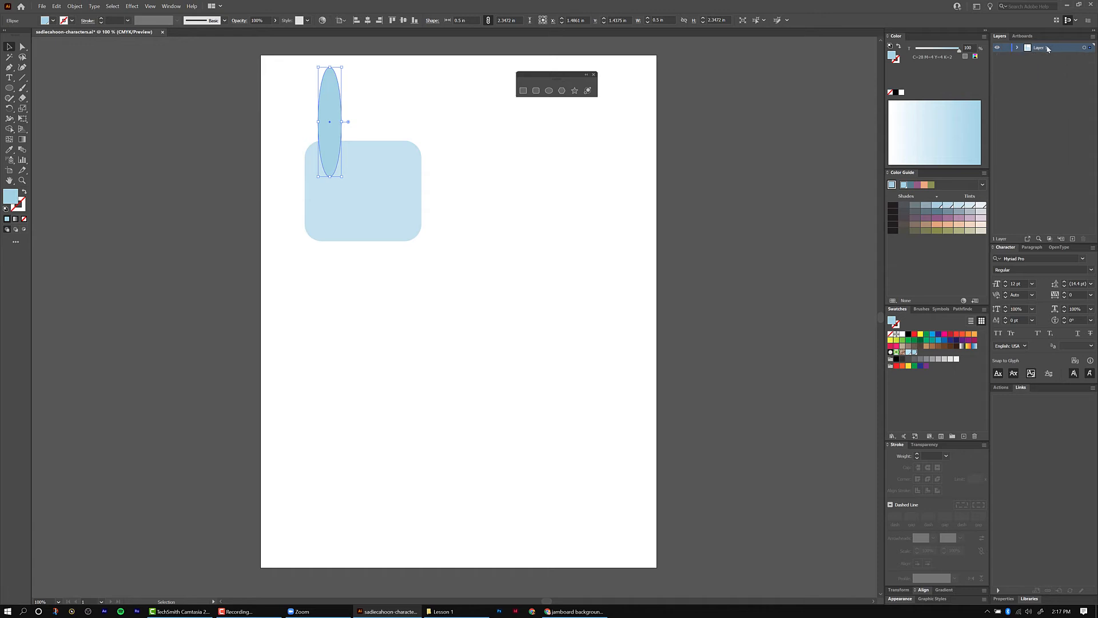
{"action": "left_click", "coordinate": [1018, 49]}
{"action": "left_click", "coordinate": [1066, 56]}
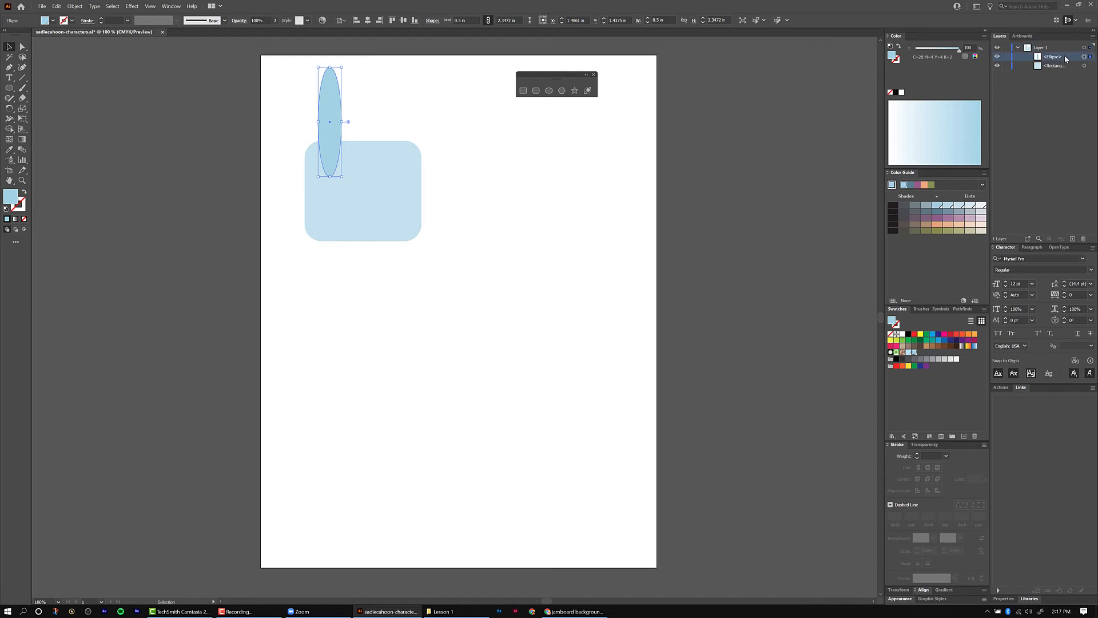
{"action": "mouse_move", "coordinate": [1066, 57]}
{"action": "left_mouse_down"}
{"action": "mouse_move", "coordinate": [1065, 71]}
{"action": "mouse_move", "coordinate": [1055, 69]}
{"action": "left_mouse_up"}
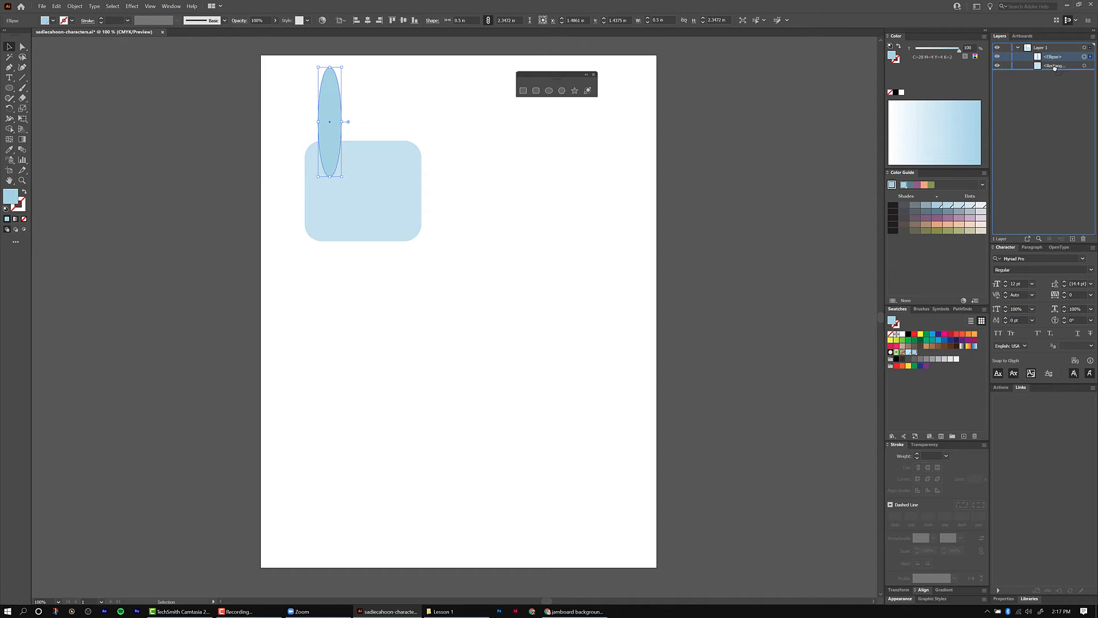
{"action": "left_click_drag", "start_coordinate": [1055, 67], "coordinate": [1055, 67]}
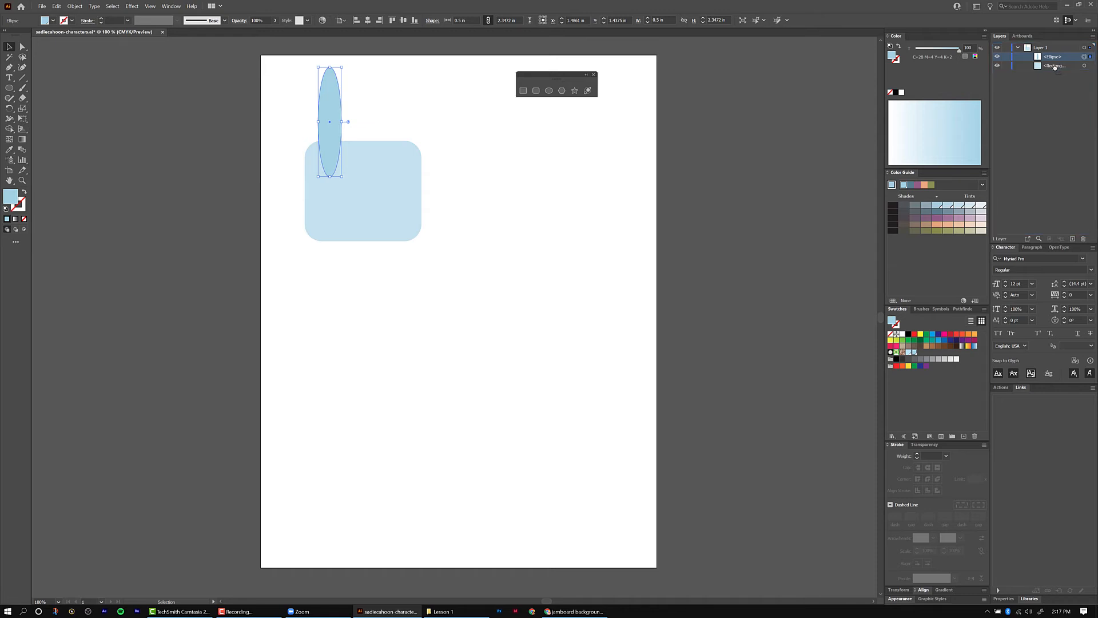
{"action": "left_click", "coordinate": [369, 193]}
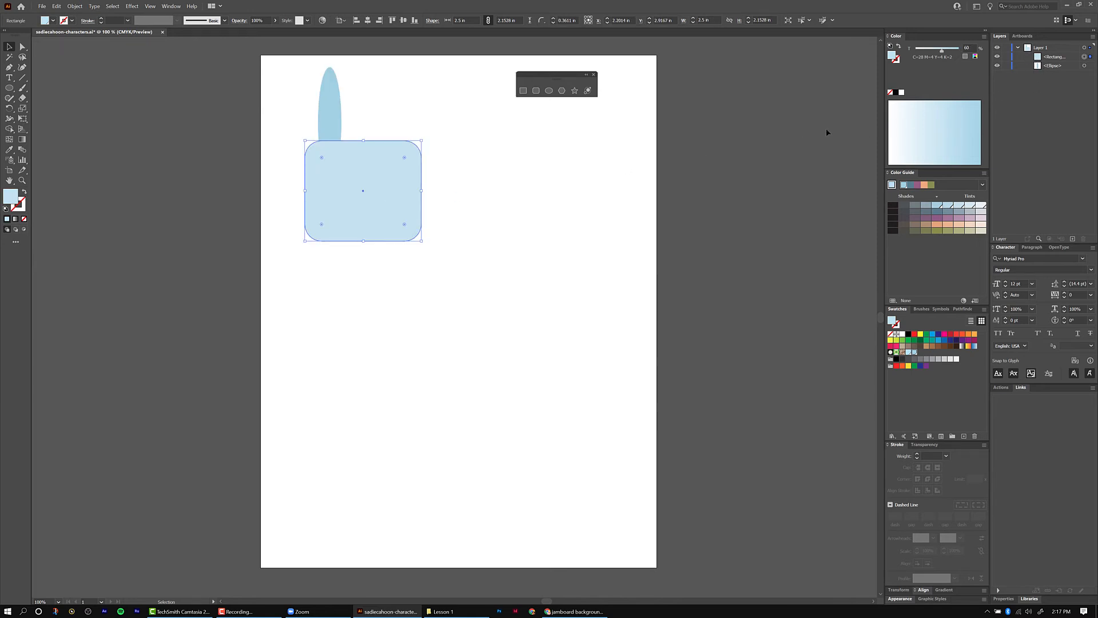
{"action": "left_click", "coordinate": [374, 255]}
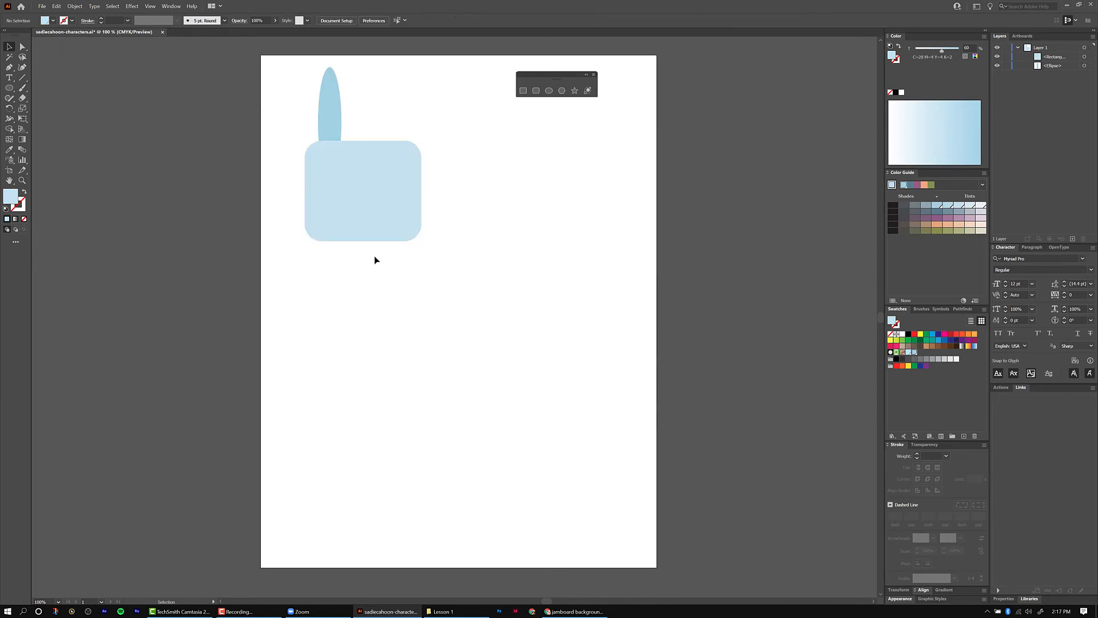
- Make a copy of the ear ellipse scaled uniformly to 70% and fill the copy with a pale mauve tint
{"action": "left_click", "coordinate": [335, 114]}
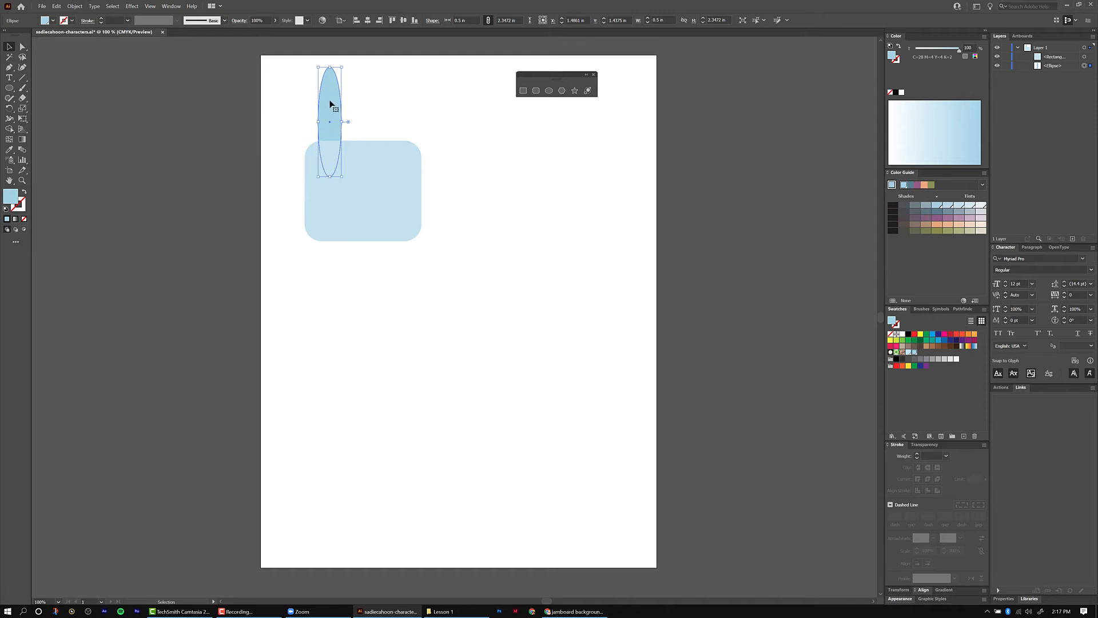
{"action": "right_click", "coordinate": [327, 90]}
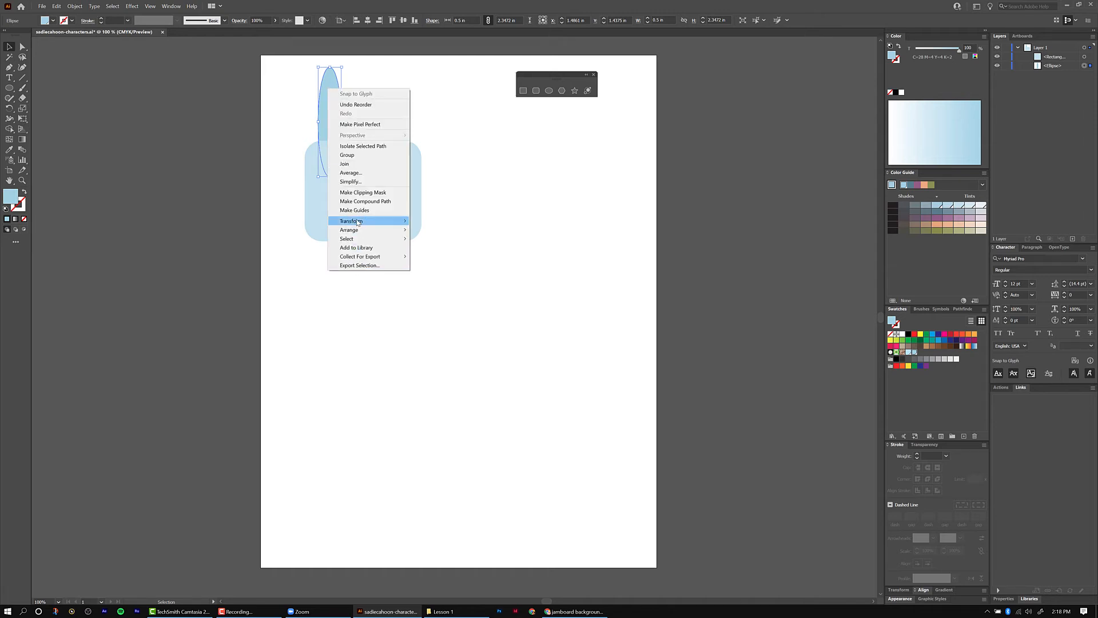
{"action": "mouse_move", "coordinate": [358, 222]}
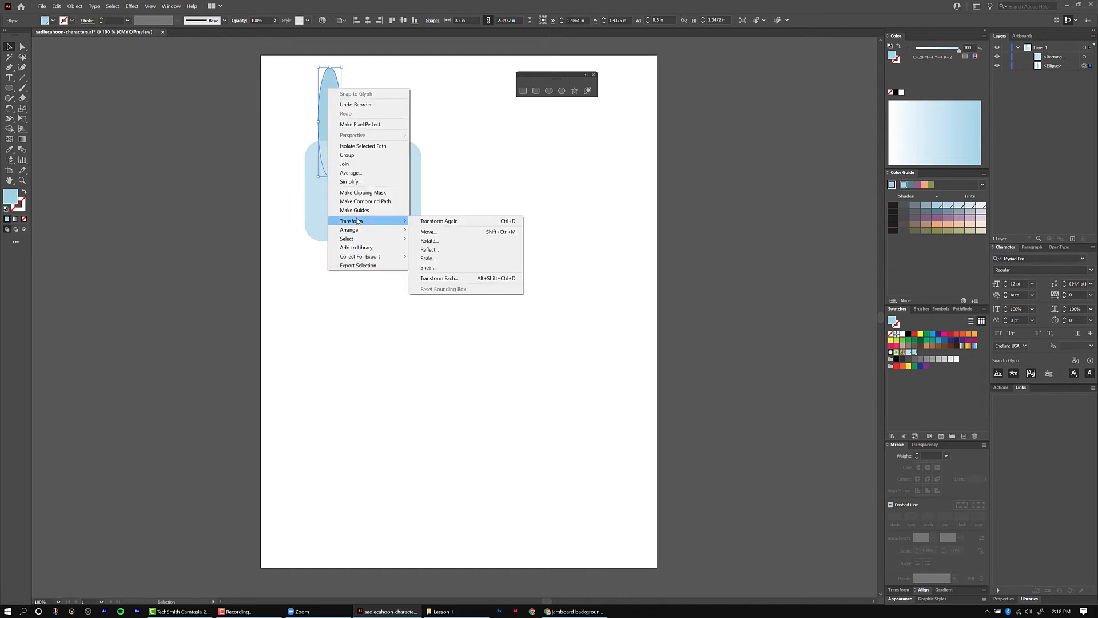
{"action": "left_click", "coordinate": [445, 261]}
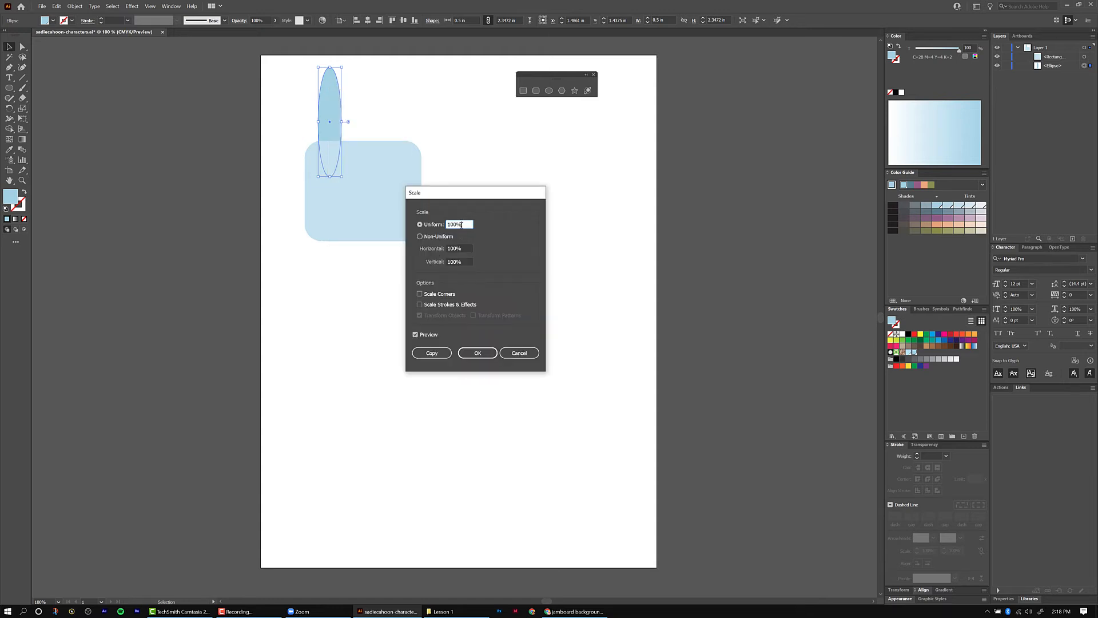
{"action": "left_click_drag", "start_coordinate": [462, 224], "coordinate": [458, 225]}
{"action": "left_click_drag", "start_coordinate": [464, 225], "coordinate": [445, 229]}
{"action": "type", "text": "70"}
{"action": "left_click", "coordinate": [433, 354]}
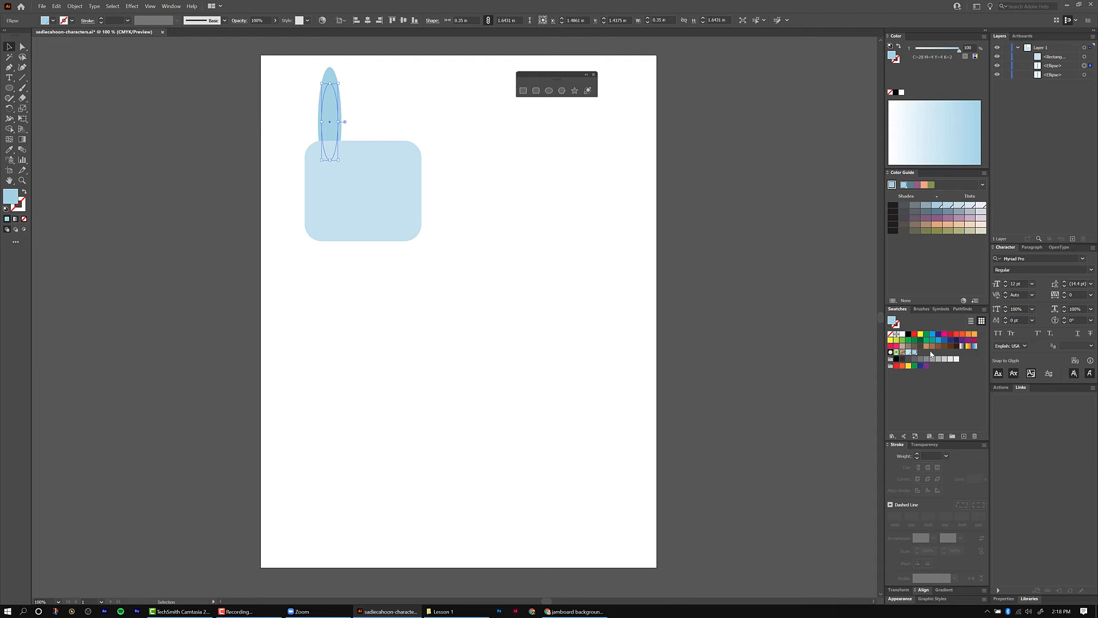
{"action": "left_click", "coordinate": [971, 218]}
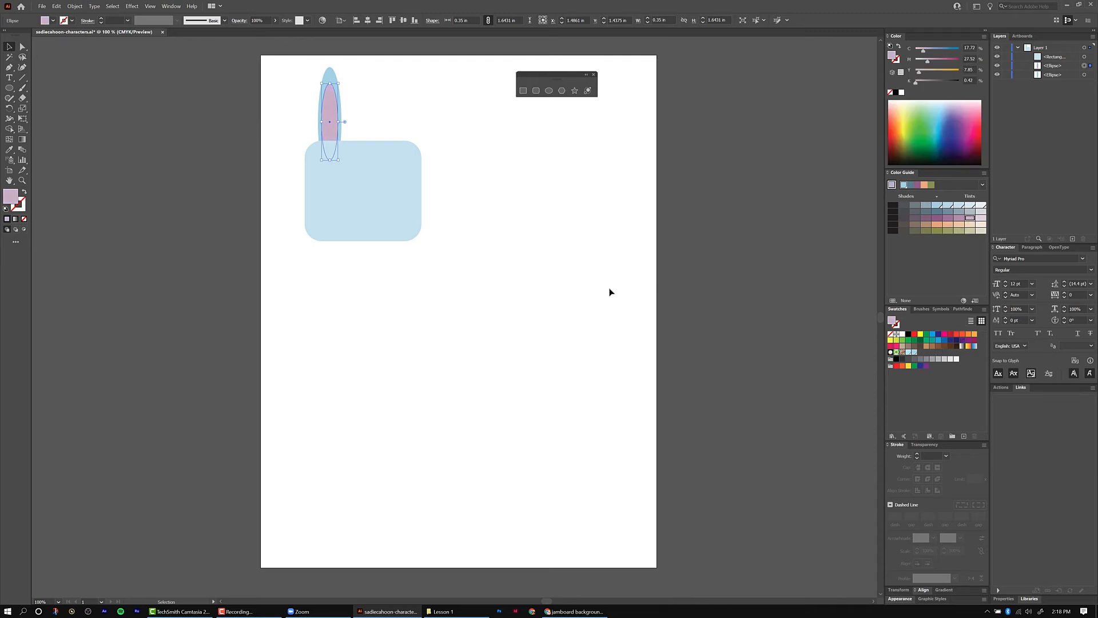
{"action": "left_click", "coordinate": [469, 202]}
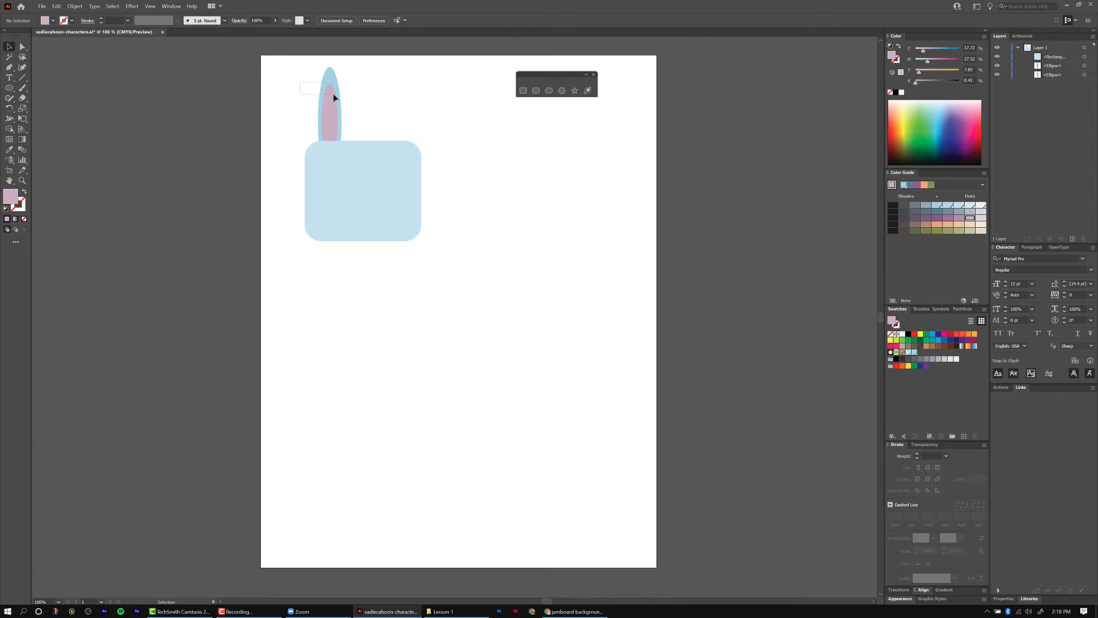
- Duplicate both ear ellipses about 1.3 in to the right and delete the mauve inner ellipse of the copied ear
{"action": "left_click_drag", "start_coordinate": [364, 103], "coordinate": [372, 107]}
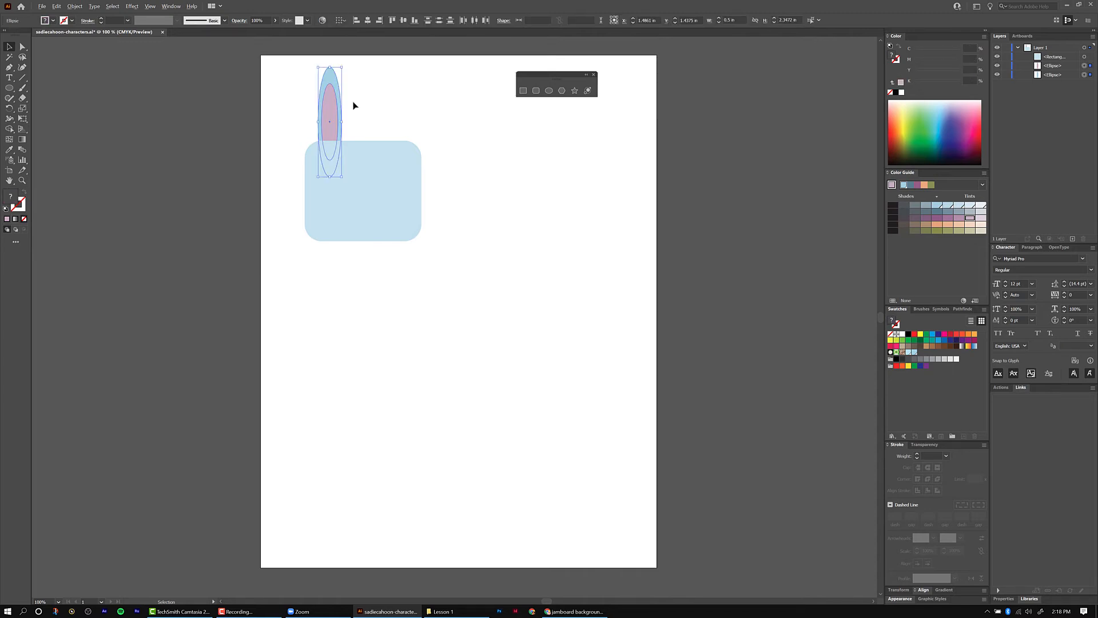
{"action": "left_click_drag", "start_coordinate": [330, 105], "coordinate": [395, 106]}
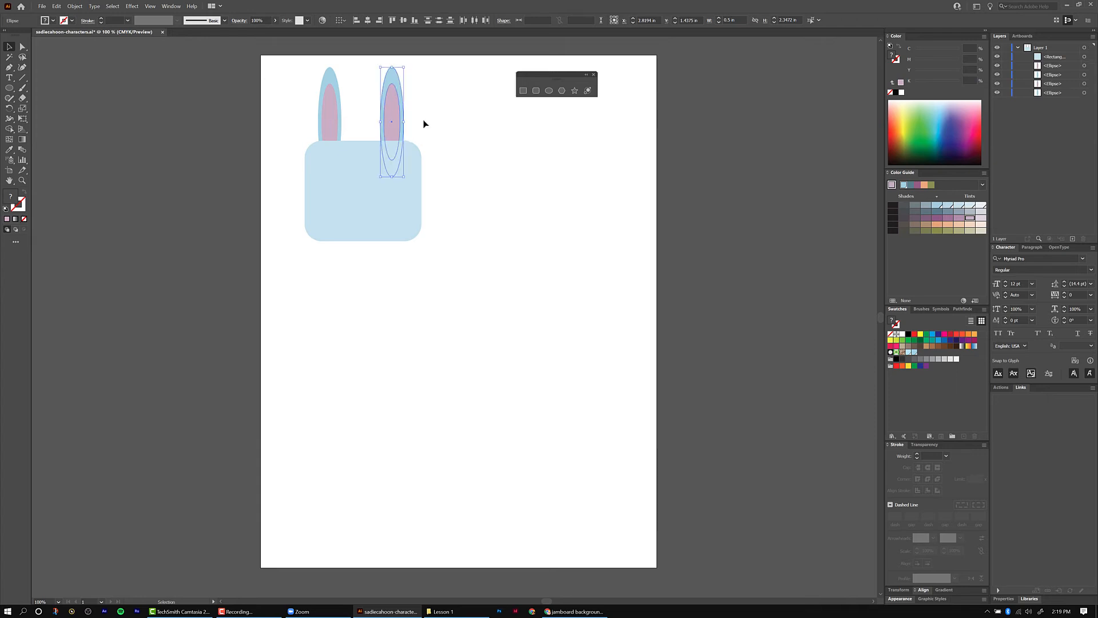
{"action": "left_click", "coordinate": [419, 127]}
{"action": "left_click", "coordinate": [392, 122]}
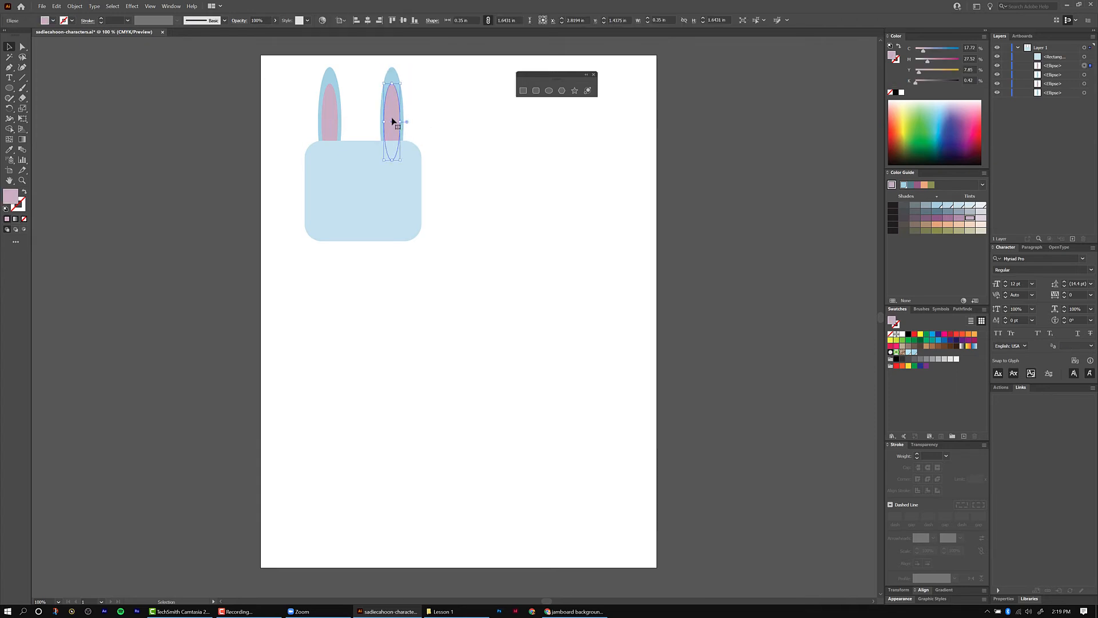
{"action": "key", "text": "Delete"}
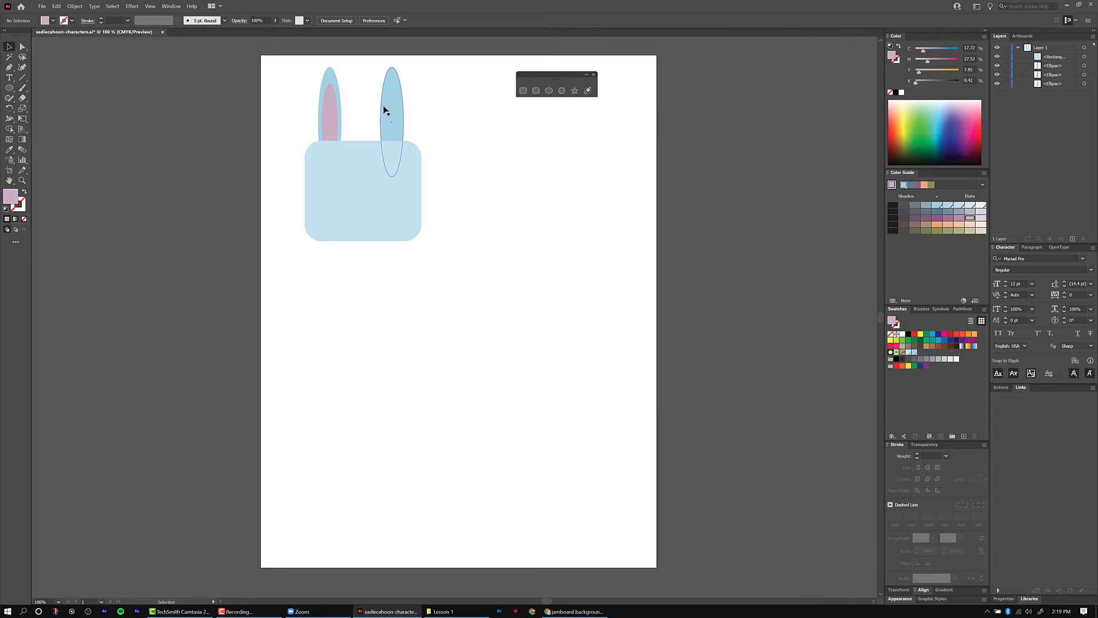
- Bend the right ear outward by moving its top anchor point to the right with the Direct Selection tool
{"action": "left_click", "coordinate": [385, 90]}
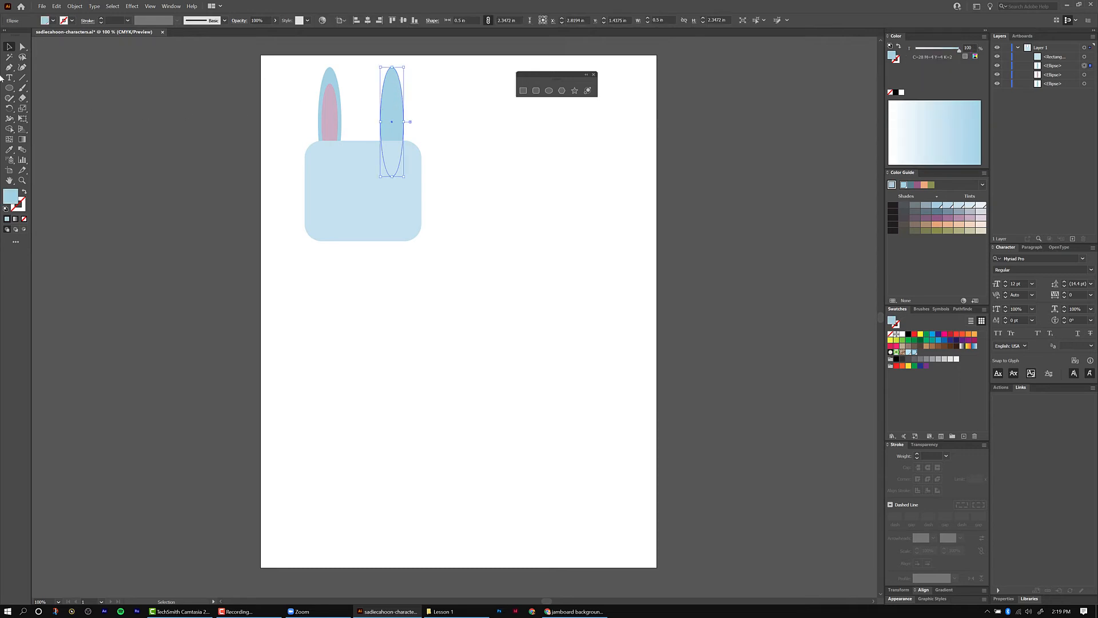
{"action": "left_click", "coordinate": [22, 46]}
{"action": "left_click", "coordinate": [426, 93]}
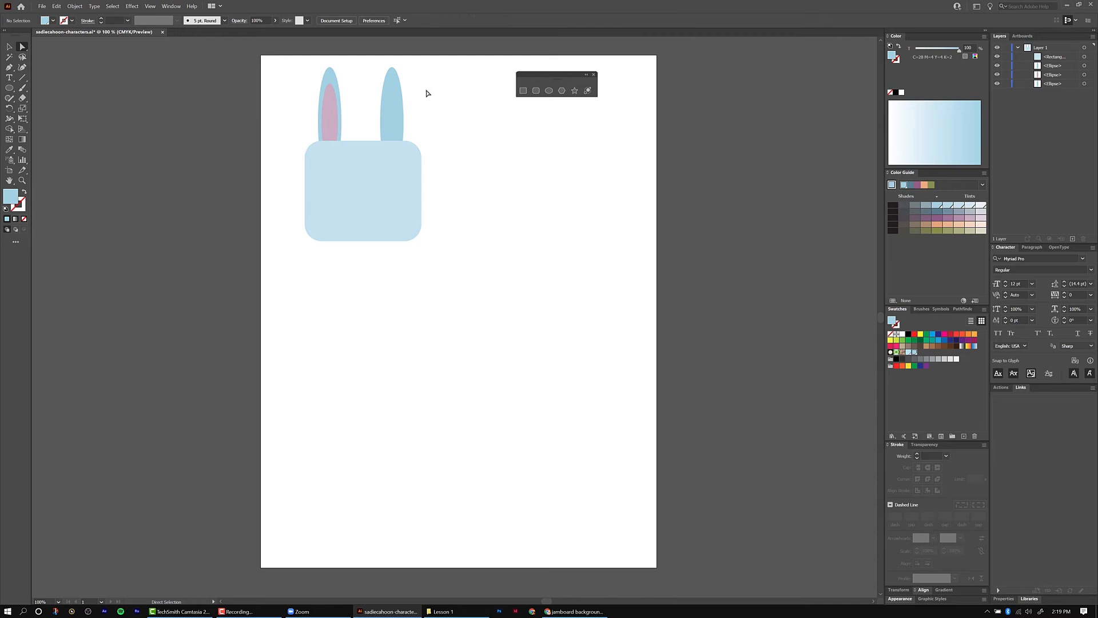
{"action": "left_click", "coordinate": [392, 68]}
{"action": "left_click_drag", "start_coordinate": [392, 68], "coordinate": [438, 67]}
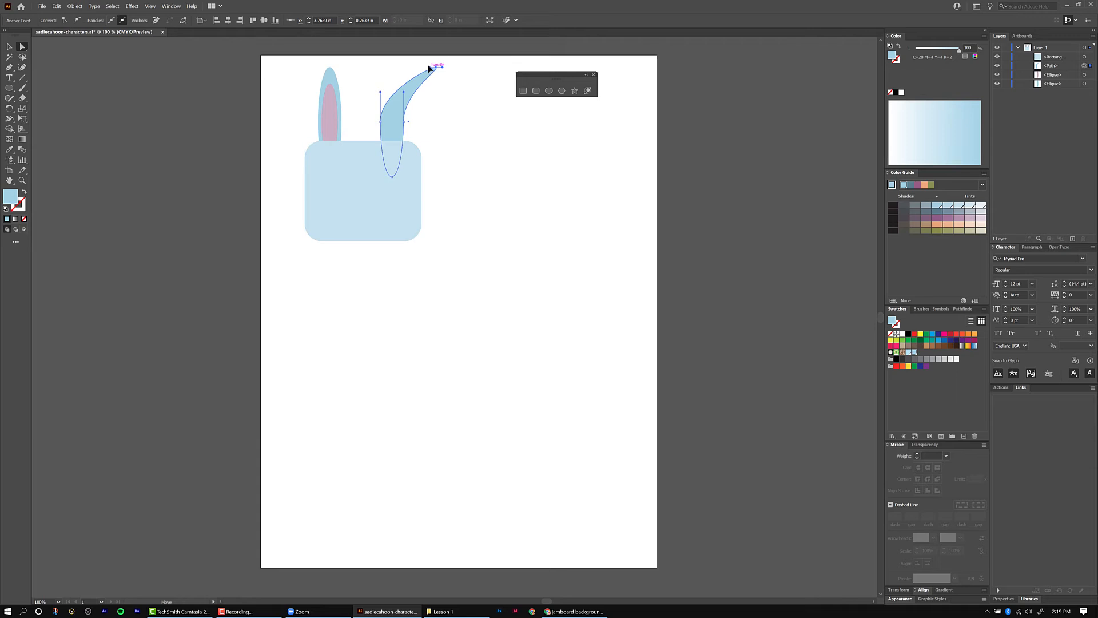
{"action": "left_click_drag", "start_coordinate": [434, 66], "coordinate": [424, 67]}
{"action": "left_click", "coordinate": [452, 141]}
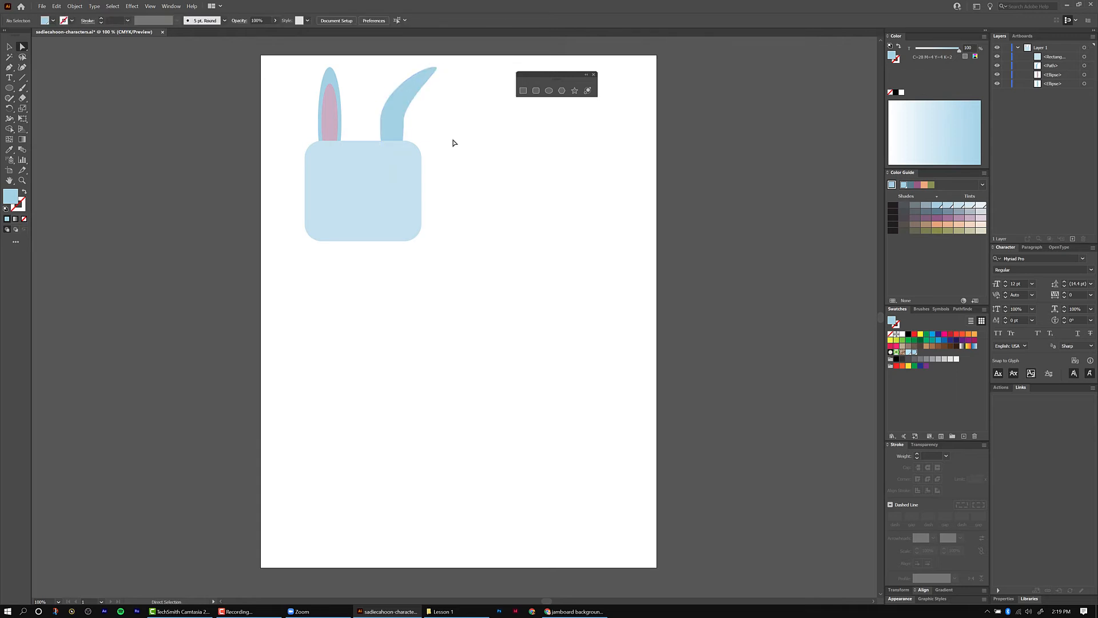
- Make a copy of the bent right ear scaled uniformly to 70% and fill the copy with the pale mauve tint
{"action": "key", "text": "v"}
{"action": "left_click", "coordinate": [399, 108]}
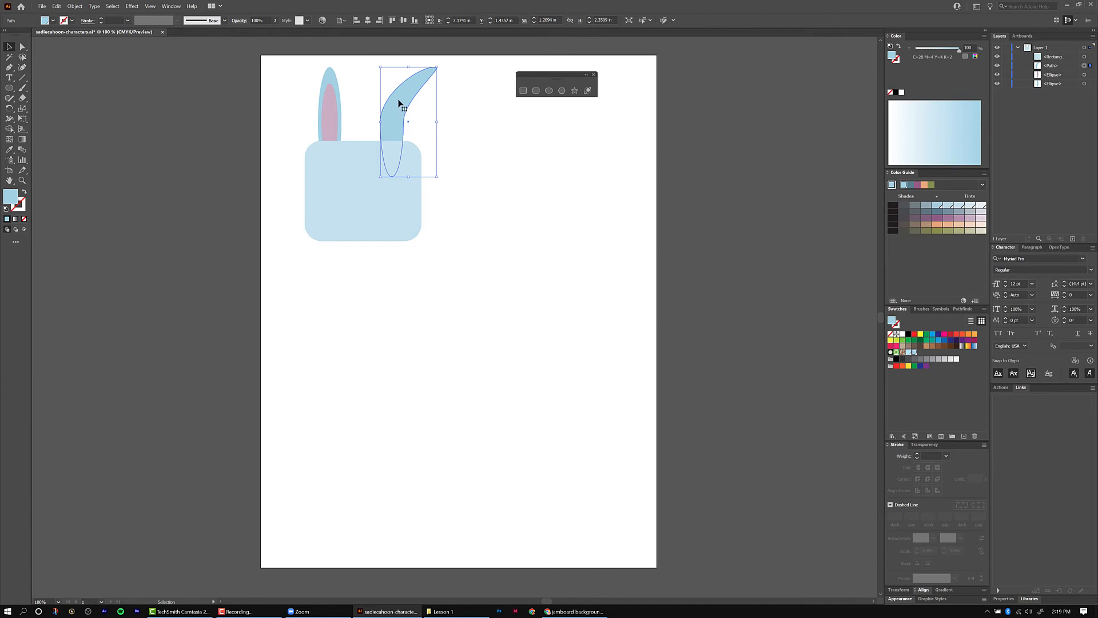
{"action": "right_click", "coordinate": [404, 103]}
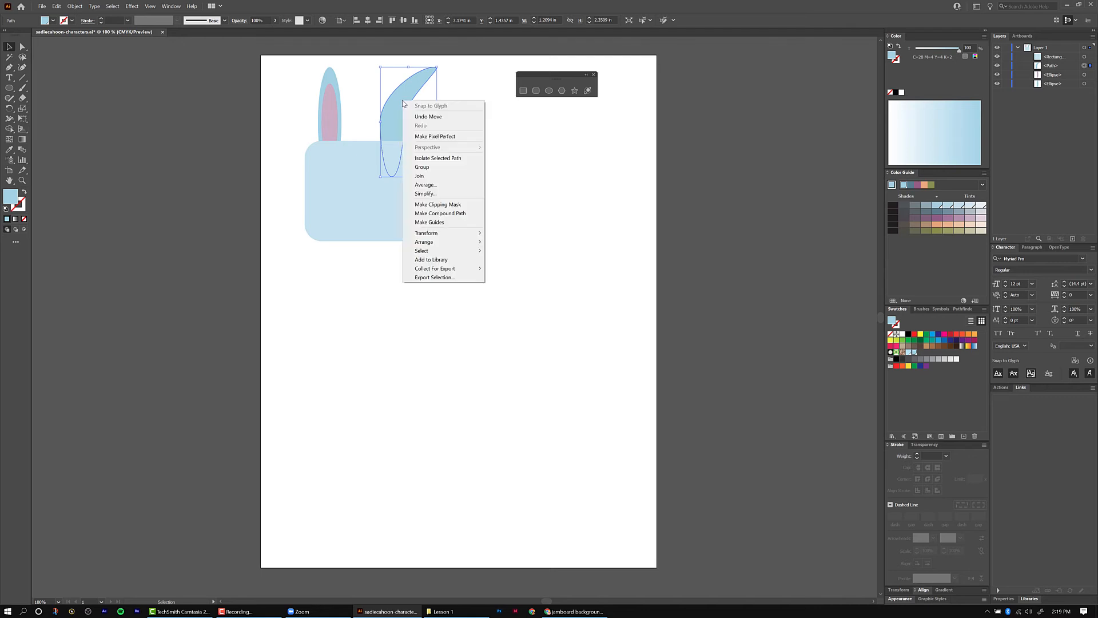
{"action": "mouse_move", "coordinate": [442, 233]}
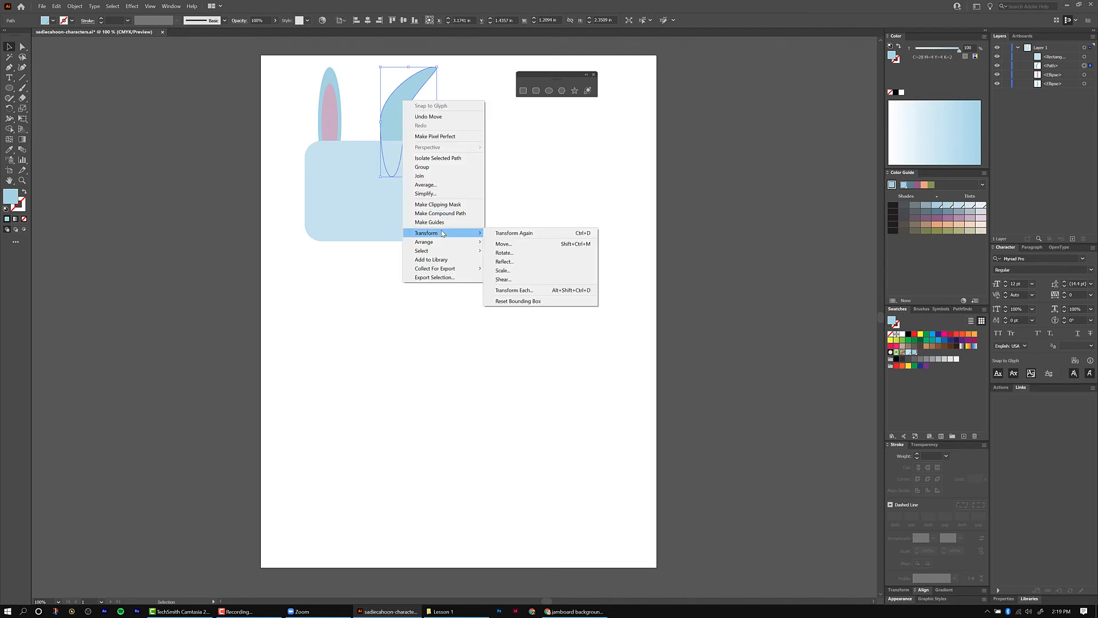
{"action": "left_click", "coordinate": [503, 271]}
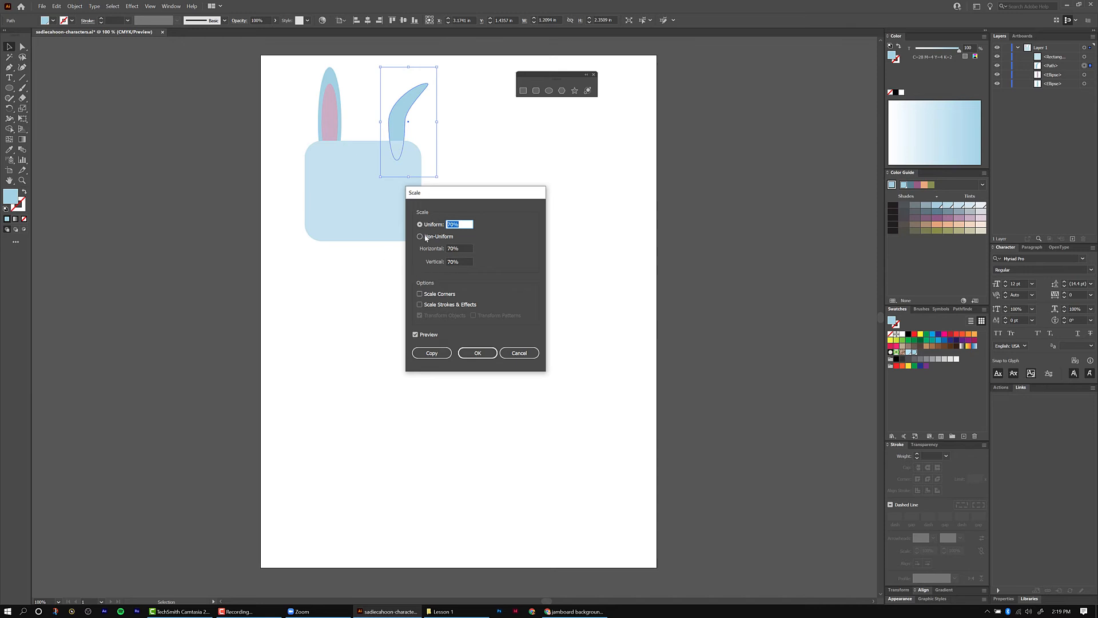
{"action": "left_click", "coordinate": [431, 353]}
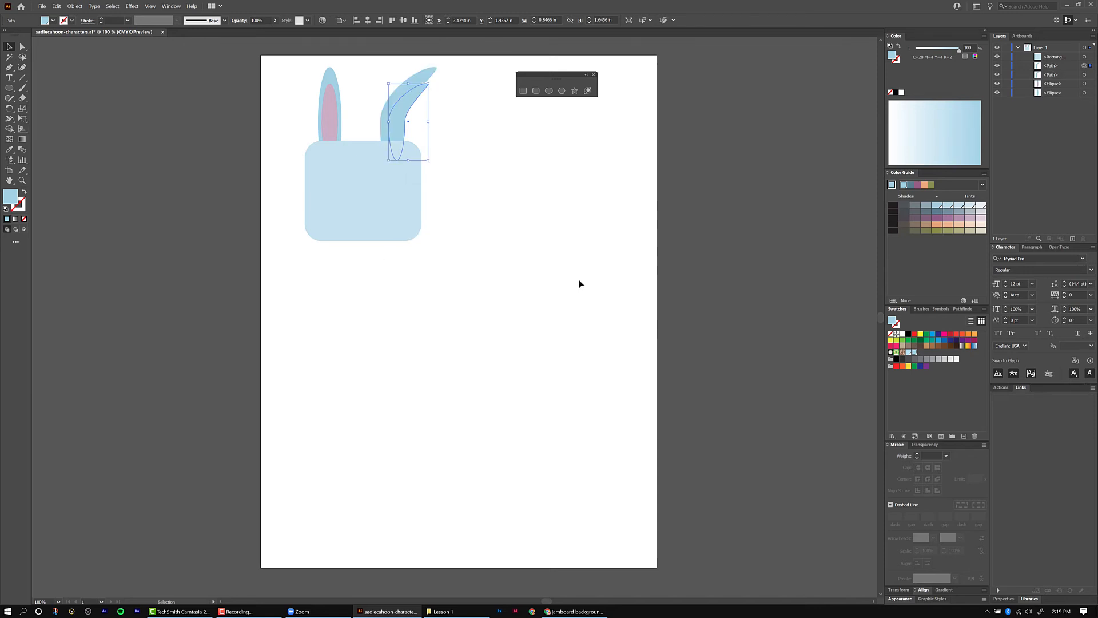
{"action": "left_click", "coordinate": [971, 219]}
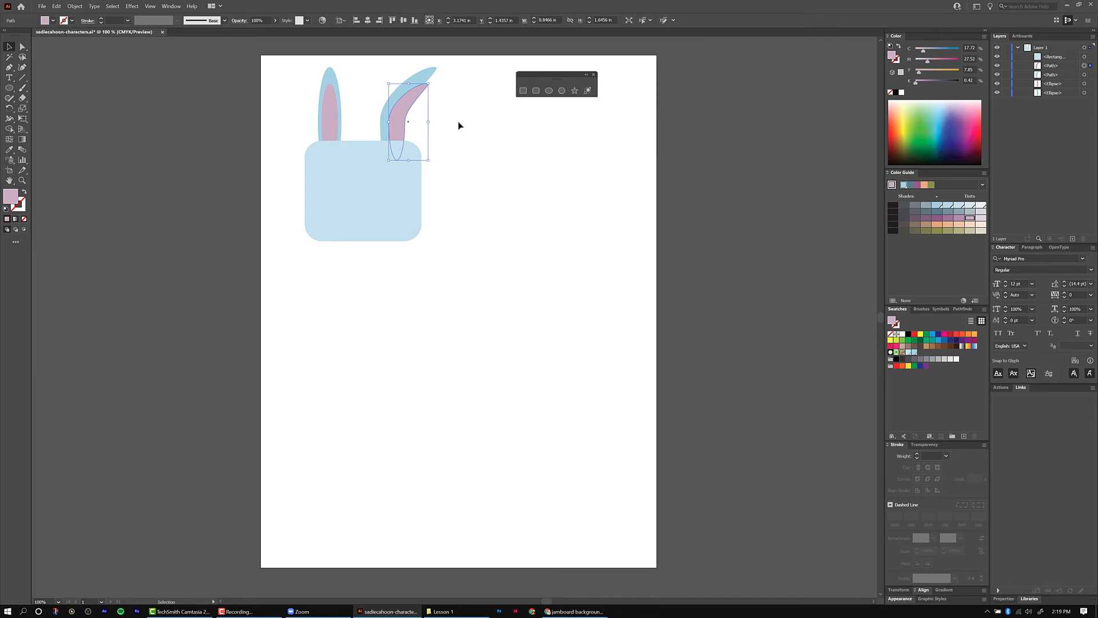
- Nudge the mauve inner shape of the right ear slightly left and up within the blue ear, and deselect it
{"action": "key", "text": "Left"}
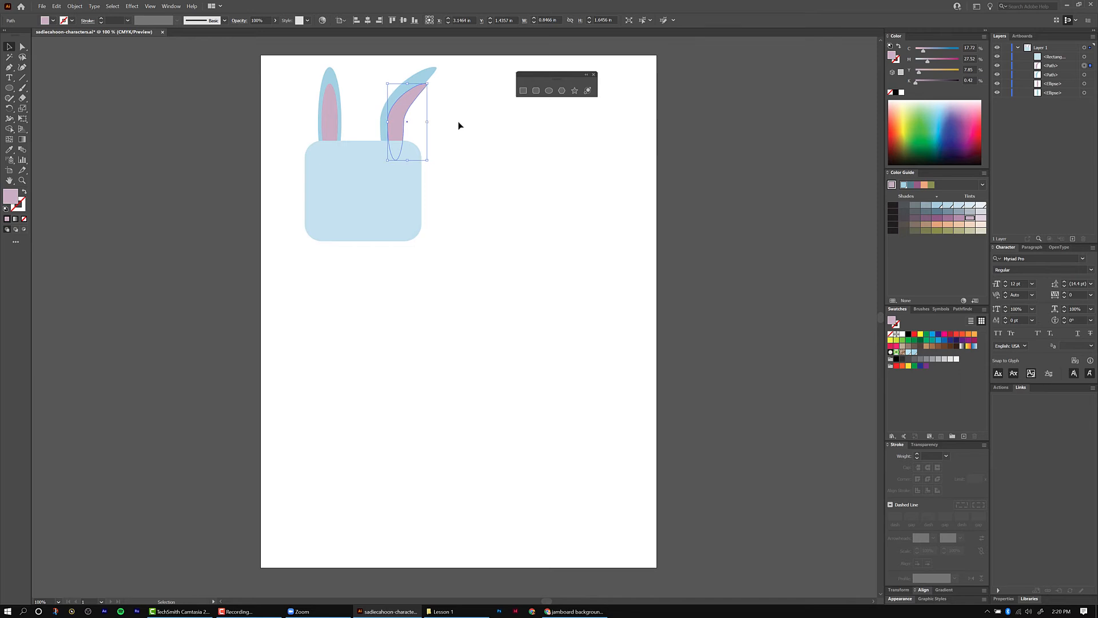
{"action": "key", "text": "Left"}
{"action": "key", "text": "Left"}
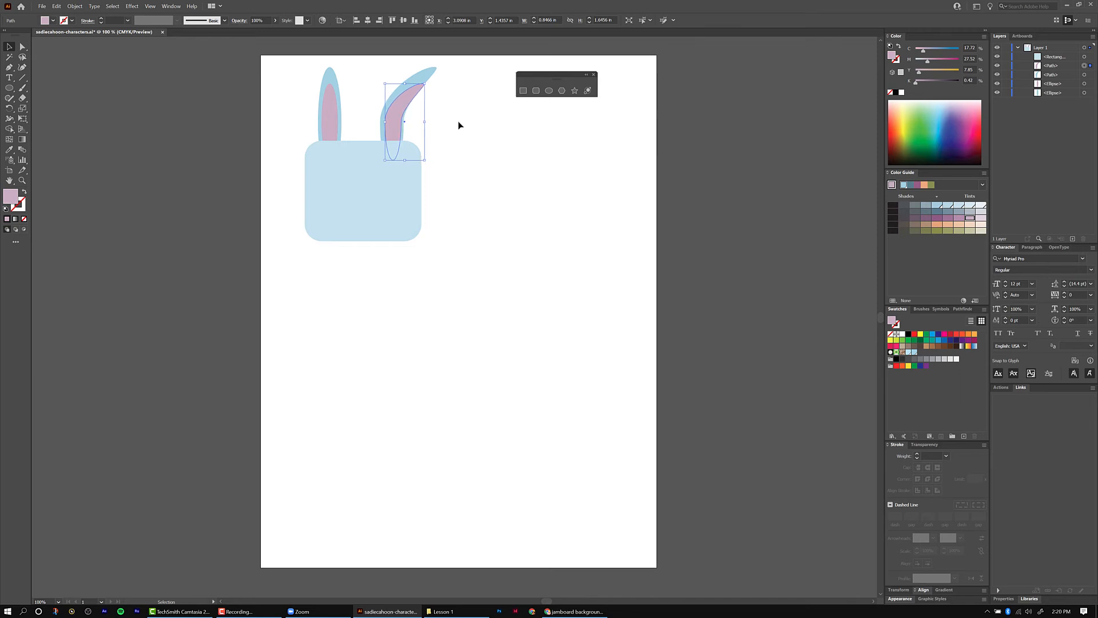
{"action": "key", "text": "Up"}
{"action": "key", "text": "Up"}
{"action": "key", "text": "Up"}
{"action": "key", "text": "Up"}
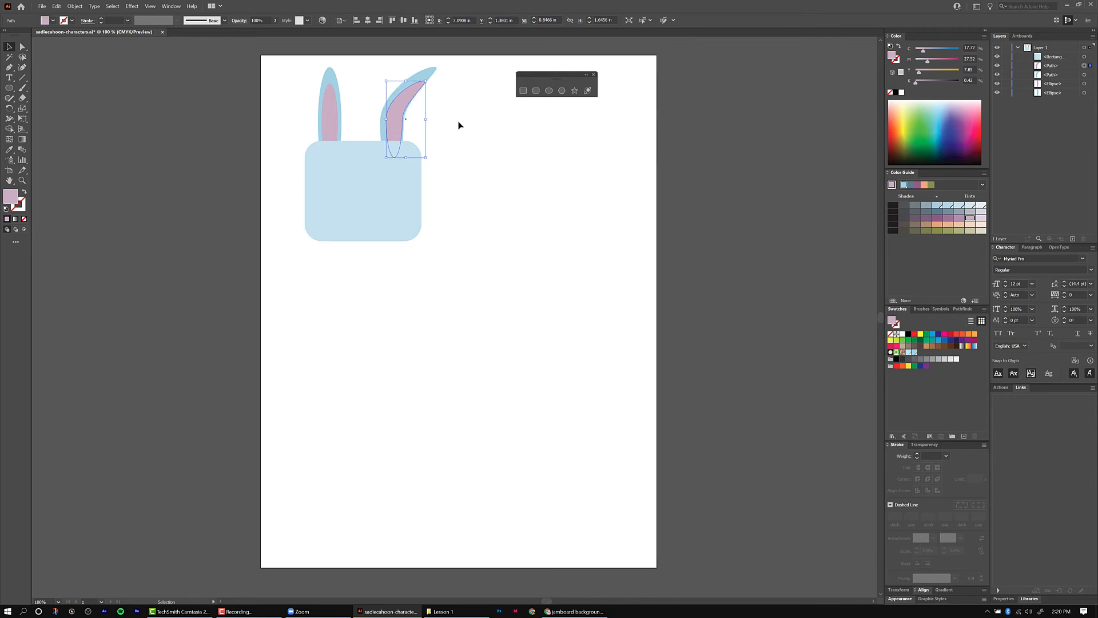
{"action": "key", "text": "Right"}
{"action": "key", "text": "Right"}
{"action": "left_click", "coordinate": [459, 125]}
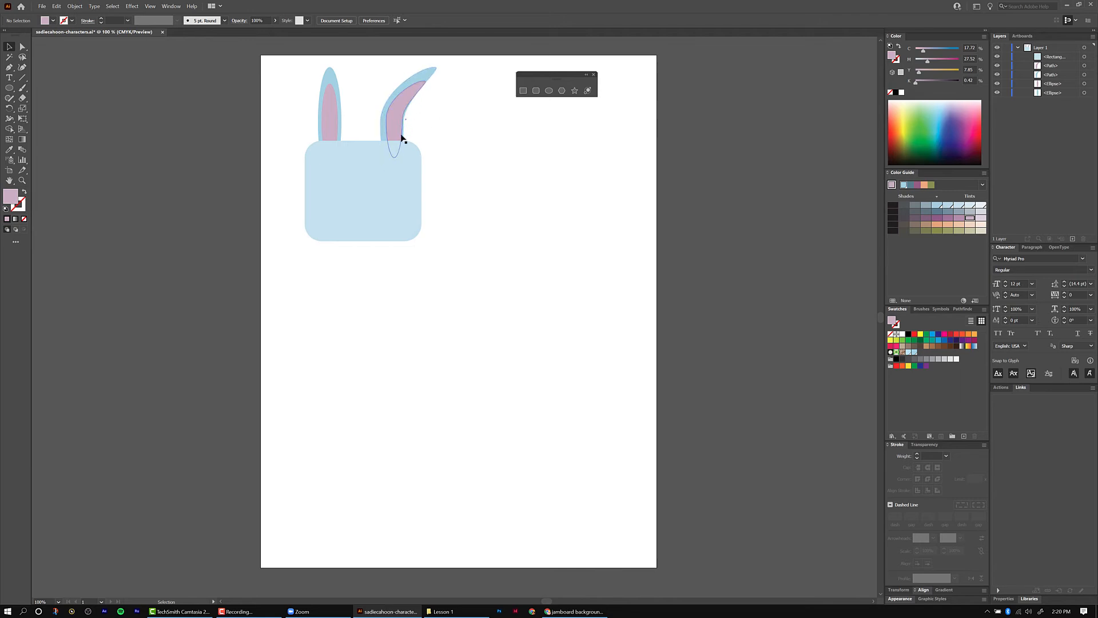
- Reshape the right ear's mauve inner shape by adjusting its right-side anchor point with the Direct Selection tool
{"action": "key", "text": "a"}
{"action": "left_click", "coordinate": [402, 135]}
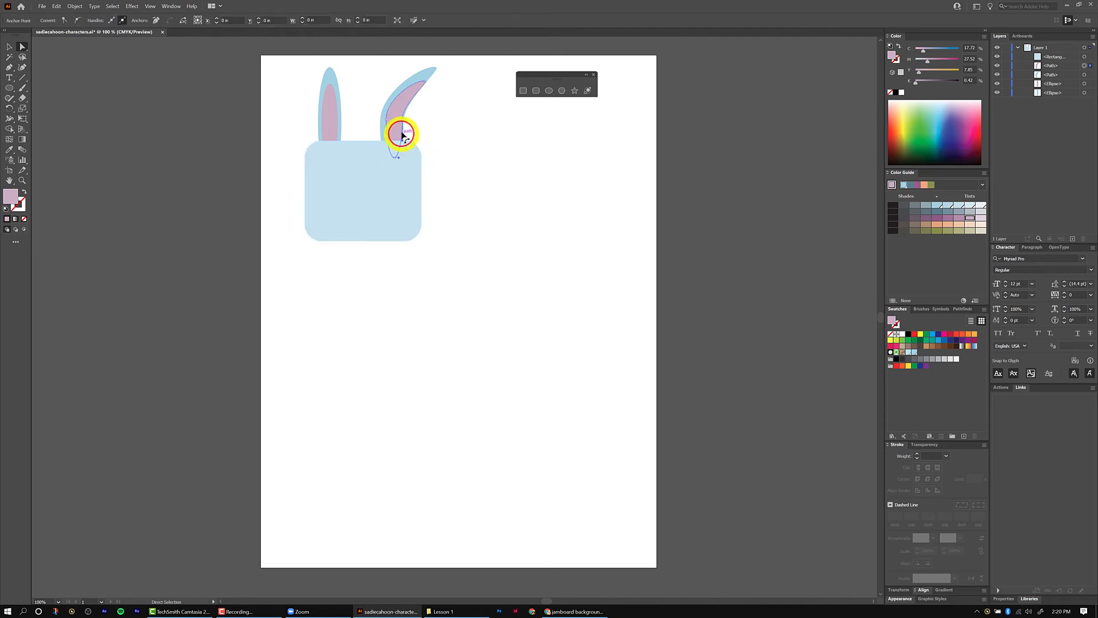
{"action": "left_click_drag", "start_coordinate": [403, 121], "coordinate": [406, 121]}
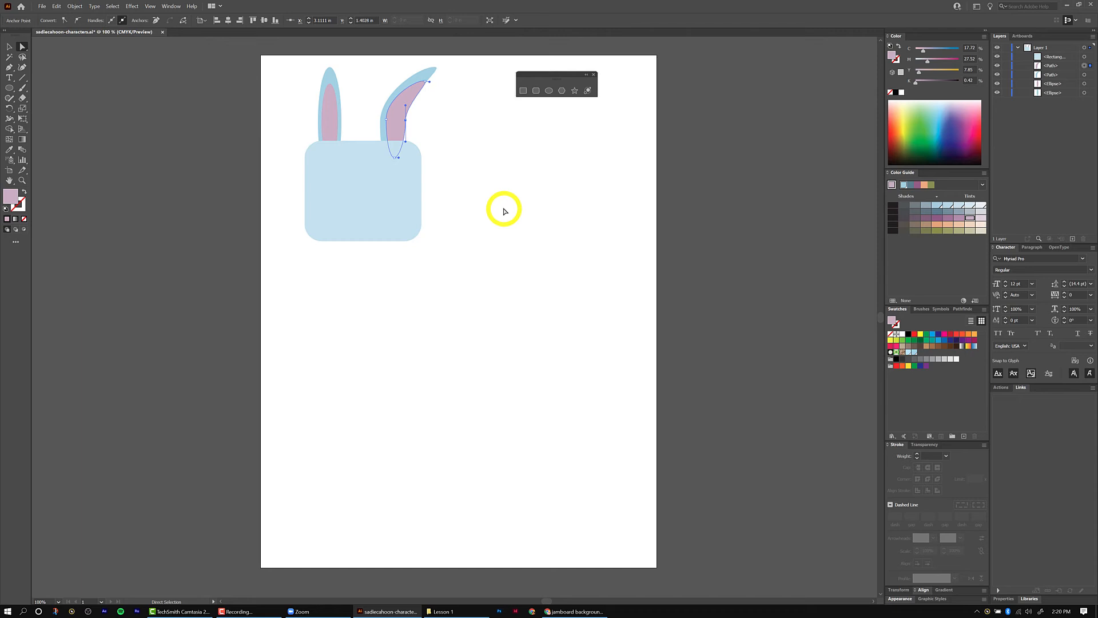
{"action": "key", "text": "Left"}
{"action": "key", "text": "Left"}
{"action": "left_click", "coordinate": [496, 166]}
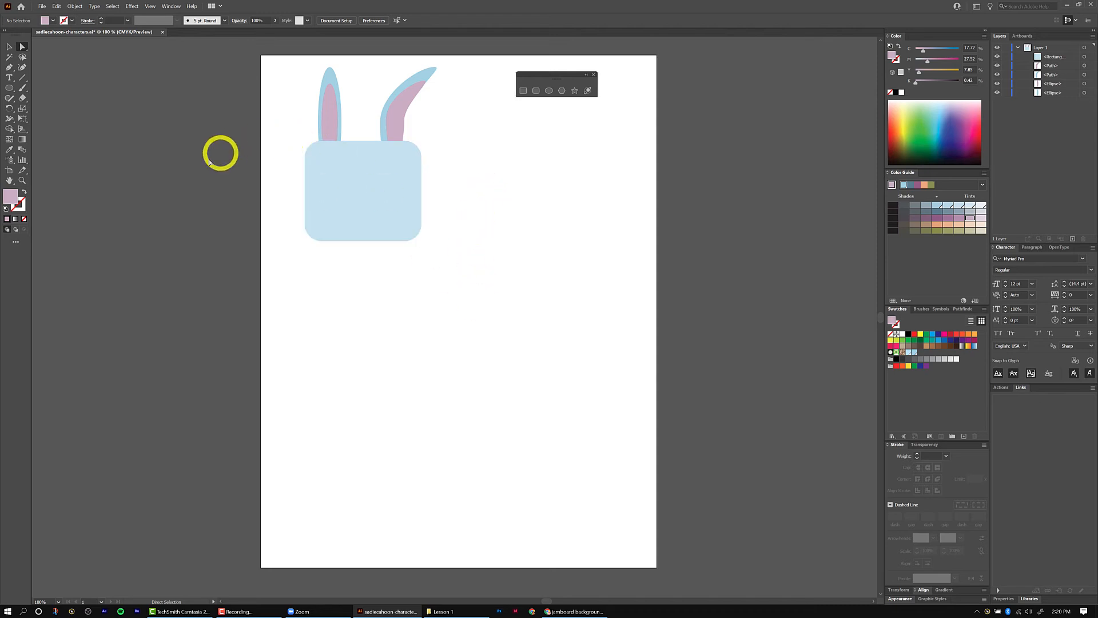
- Draw a white ellipse about 0.69 × 0.63 in on the upper left of the head as the eye
{"action": "left_click", "coordinate": [549, 90]}
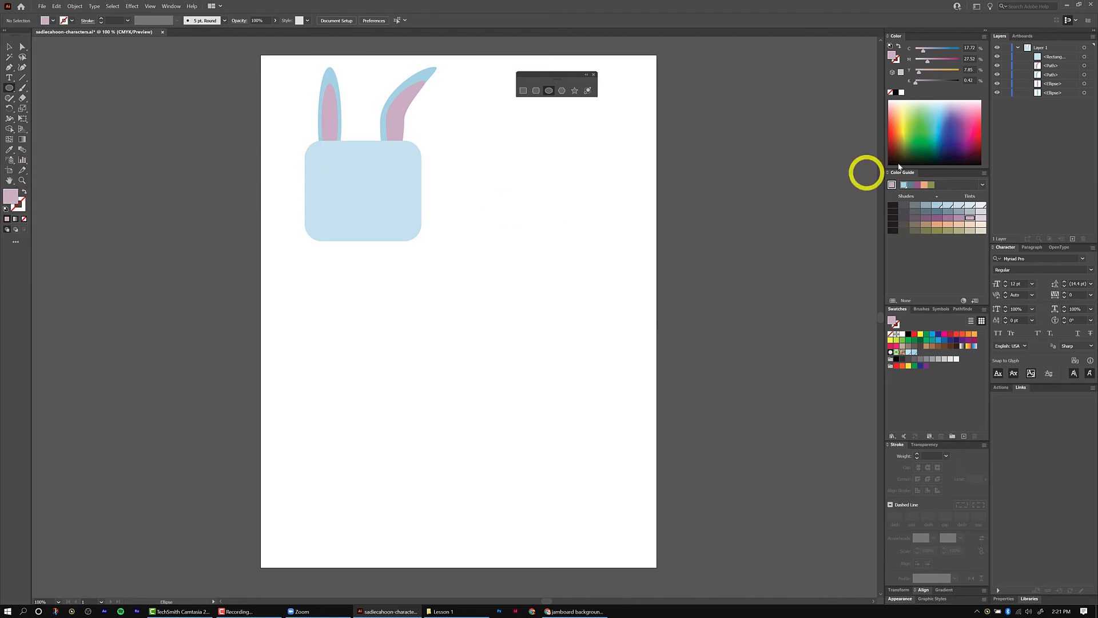
{"action": "left_click", "coordinate": [903, 334]}
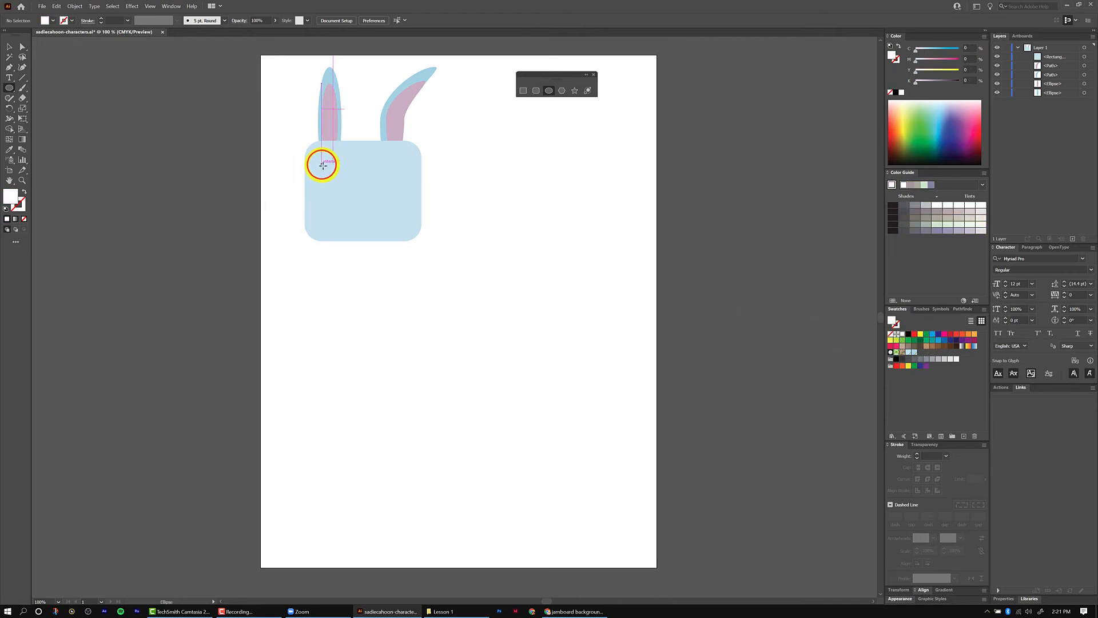
{"action": "left_click_drag", "start_coordinate": [322, 165], "coordinate": [355, 194]}
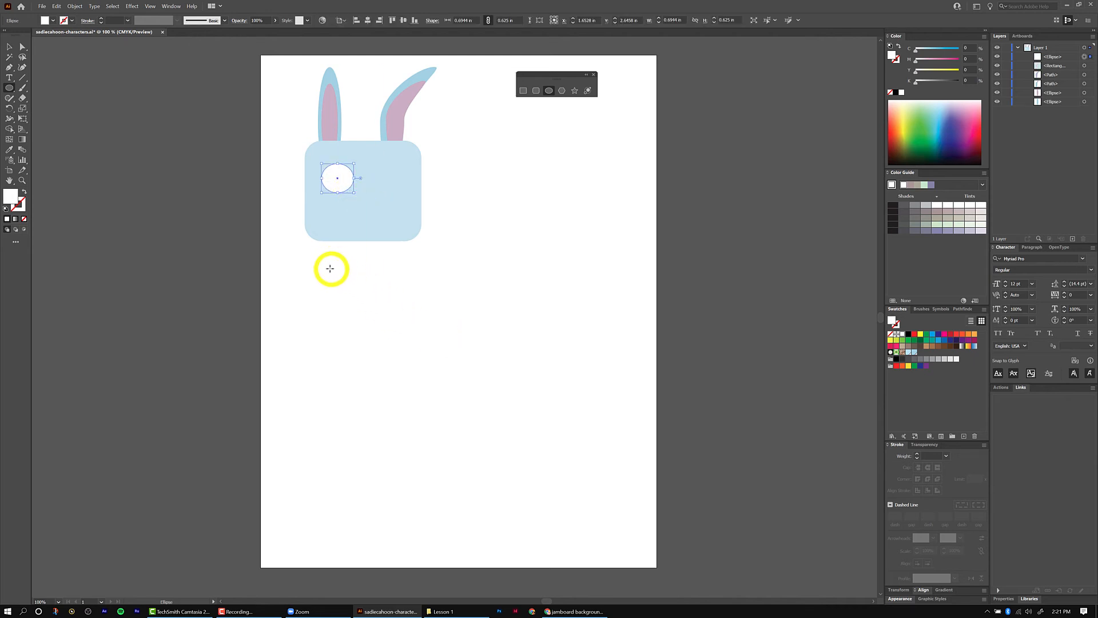
{"action": "left_click", "coordinate": [9, 46]}
{"action": "left_click", "coordinate": [141, 195]}
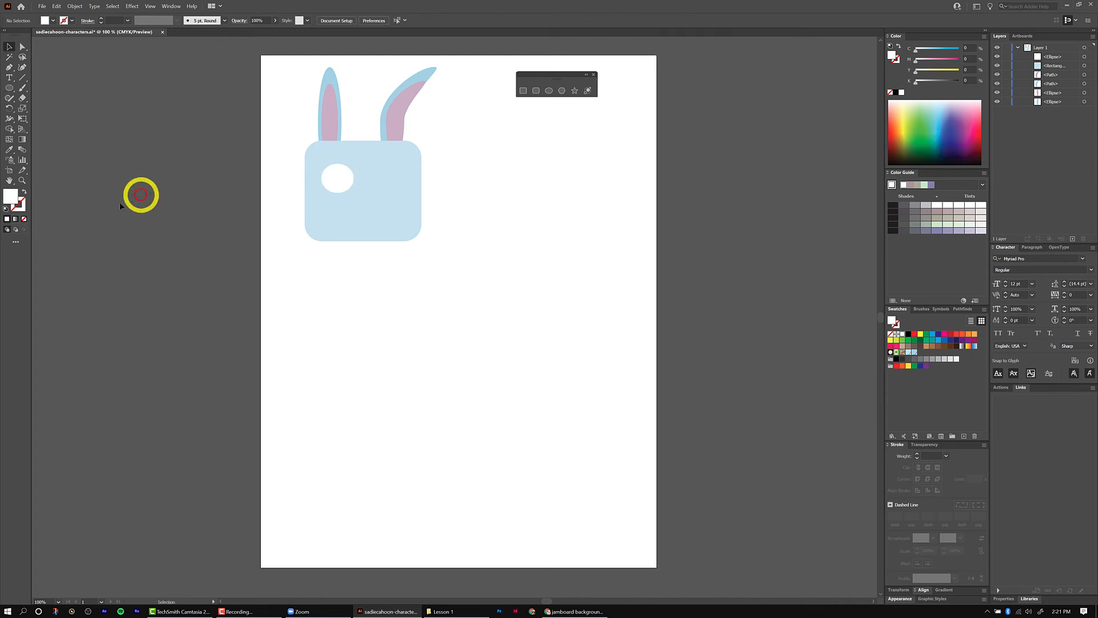
- Draw a black pupil circle in the lower right of the white eye and enlarge it to about 0.47 in
{"action": "left_click", "coordinate": [549, 90]}
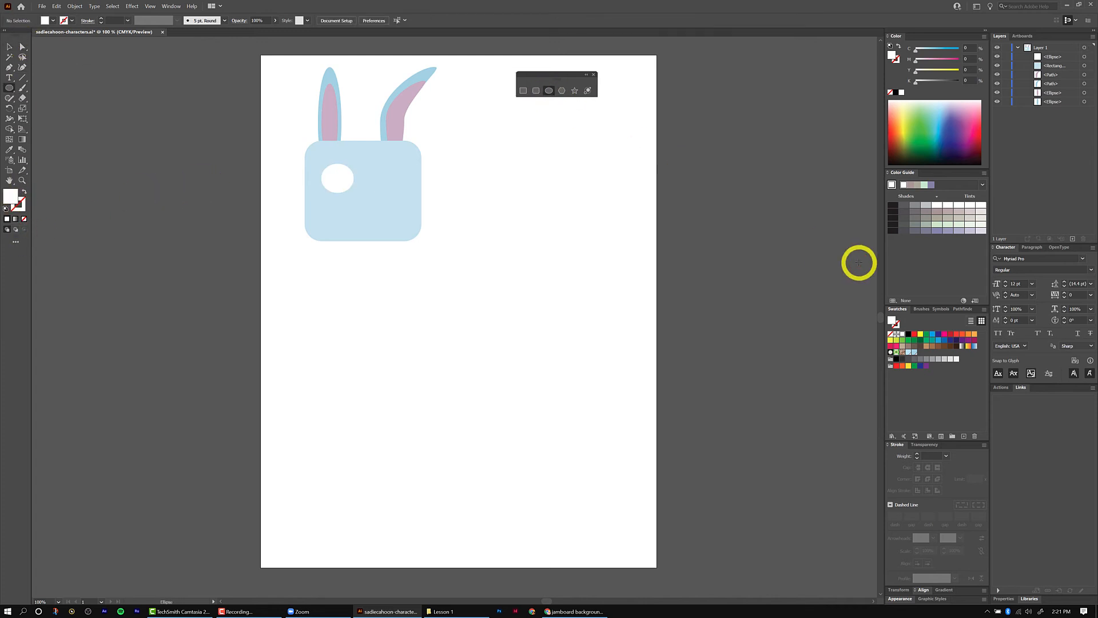
{"action": "left_click", "coordinate": [908, 334]}
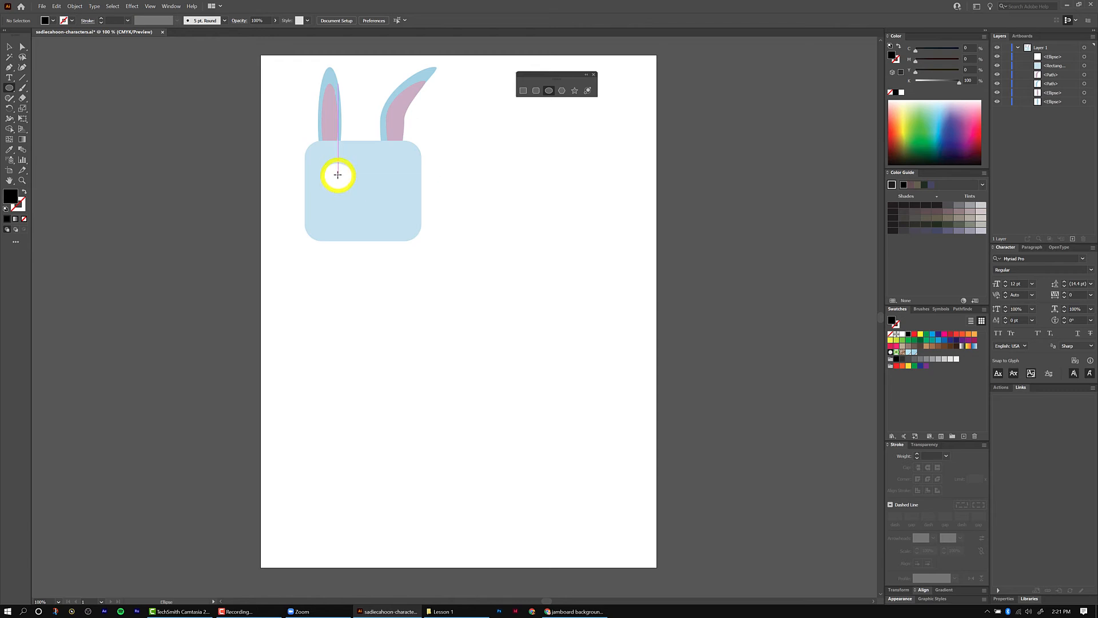
{"action": "left_click_drag", "start_coordinate": [332, 174], "coordinate": [350, 191]}
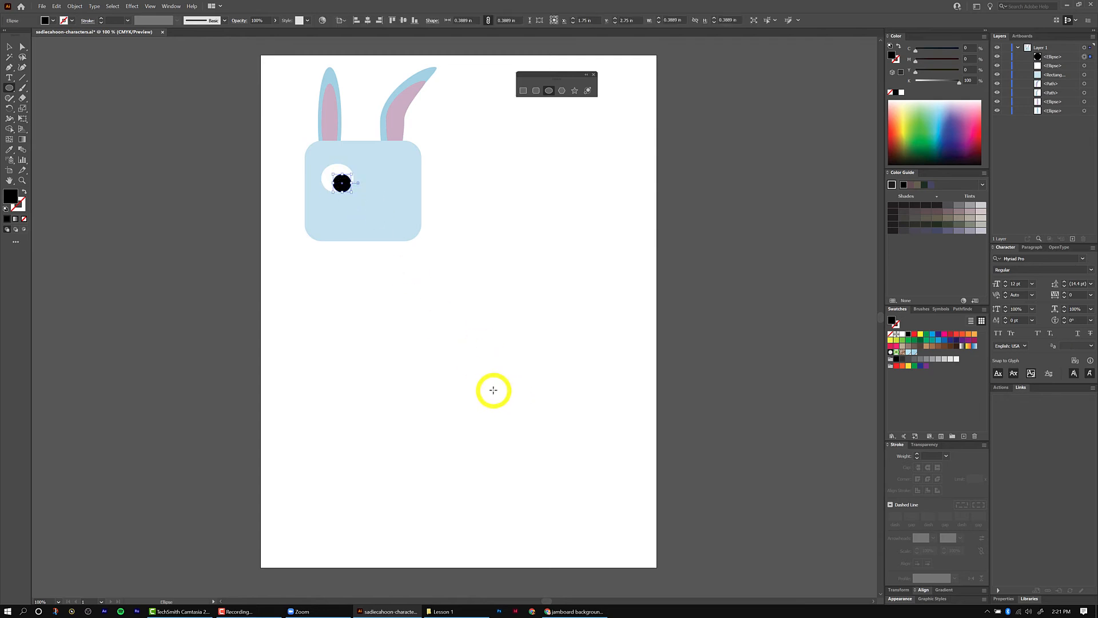
{"action": "key", "text": "v"}
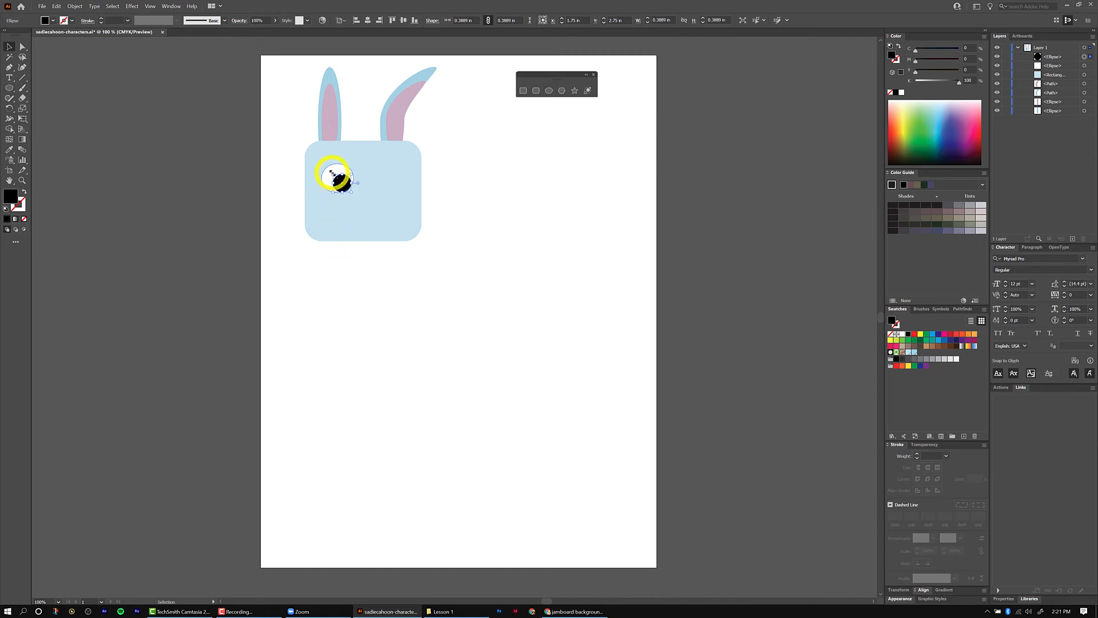
{"action": "left_click_drag", "start_coordinate": [333, 172], "coordinate": [329, 170]}
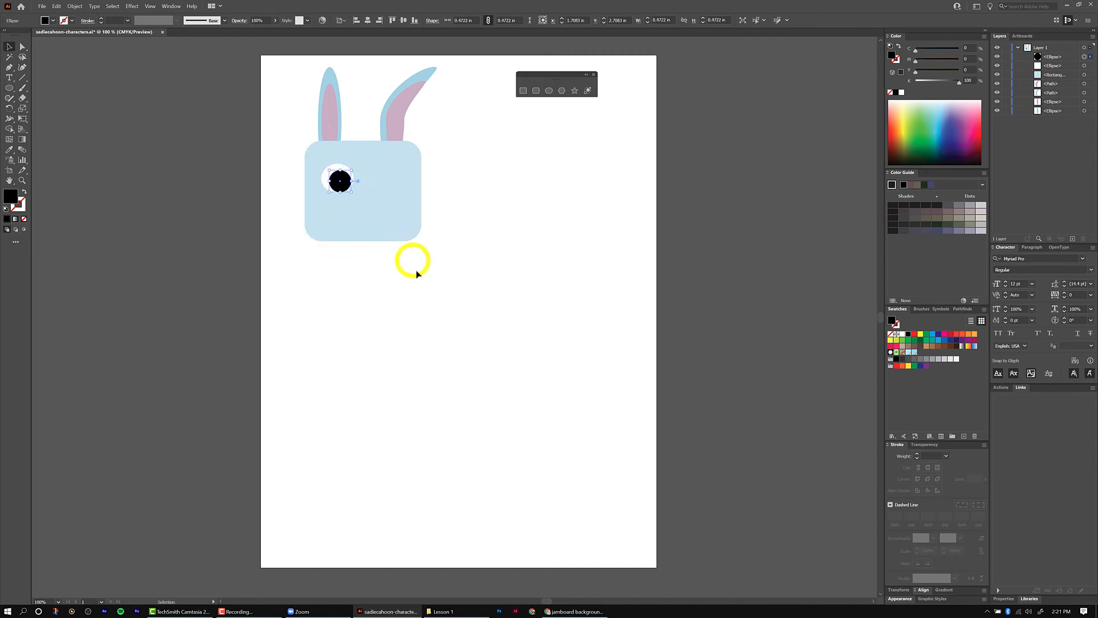
{"action": "left_click", "coordinate": [447, 310]}
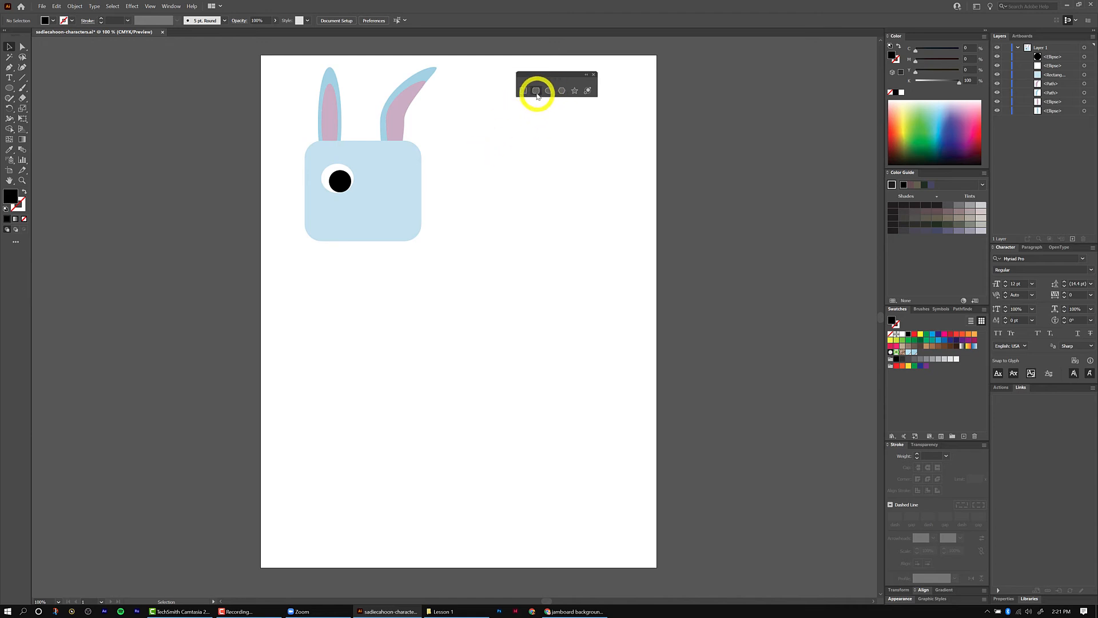
- Draw a white rounded rectangle about 0.06 × 0.13 in on the pupil as a highlight, reducing its corner radius while drawing
{"action": "left_click", "coordinate": [537, 92]}
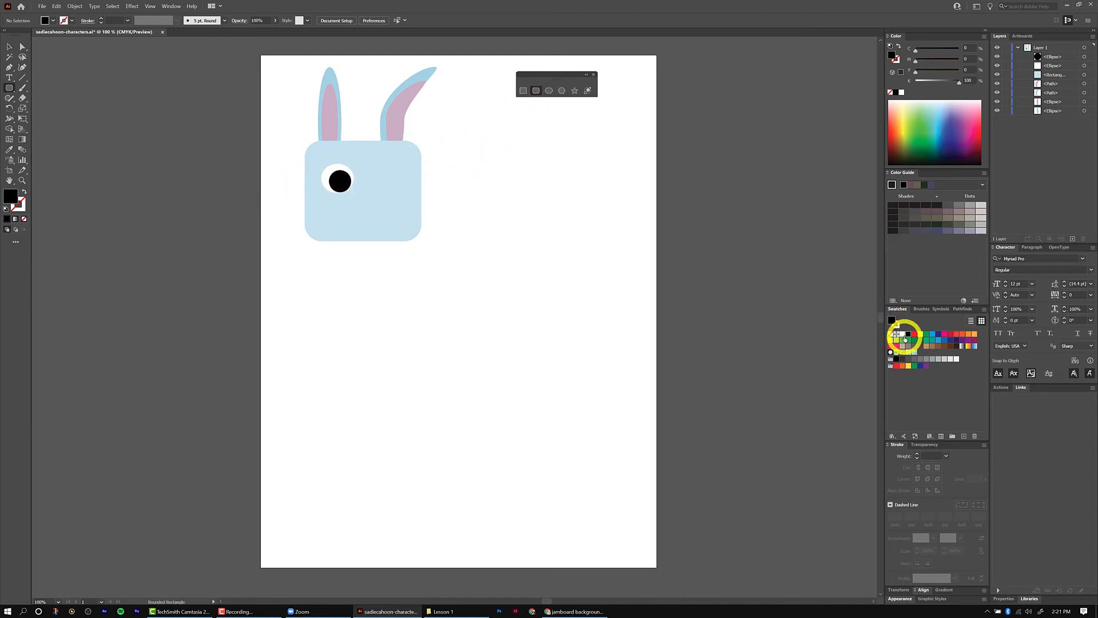
{"action": "left_click", "coordinate": [902, 334]}
{"action": "left_click_drag", "start_coordinate": [340, 177], "coordinate": [344, 185]}
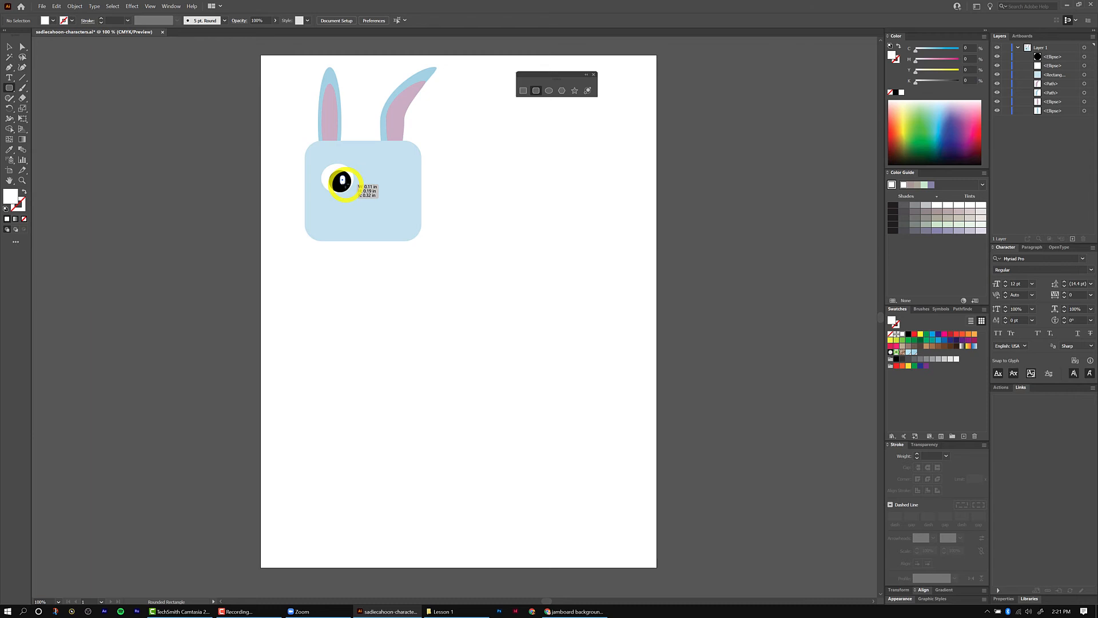
{"action": "left_click_drag", "start_coordinate": [345, 184], "coordinate": [342, 184]}
{"action": "key", "text": "Down"}
{"action": "key", "text": "Down"}
{"action": "key", "text": "Down"}
{"action": "key", "text": "Down"}
{"action": "key", "text": "Down"}
{"action": "key", "text": "Down"}
{"action": "key", "text": "Down"}
{"action": "key", "text": "Down"}
{"action": "key", "text": "Down"}
{"action": "key", "text": "Down"}
{"action": "key", "text": "Down"}
{"action": "key", "text": "Down"}
{"action": "key", "text": "Down"}
{"action": "key", "text": "Down"}
{"action": "key", "text": "Down"}
{"action": "key", "text": "Down"}
{"action": "key", "text": "Down"}
{"action": "key", "text": "Down"}
{"action": "key", "text": "Down"}
{"action": "key", "text": "Down"}
{"action": "left_click_drag", "start_coordinate": [342, 181], "coordinate": [341, 181]}
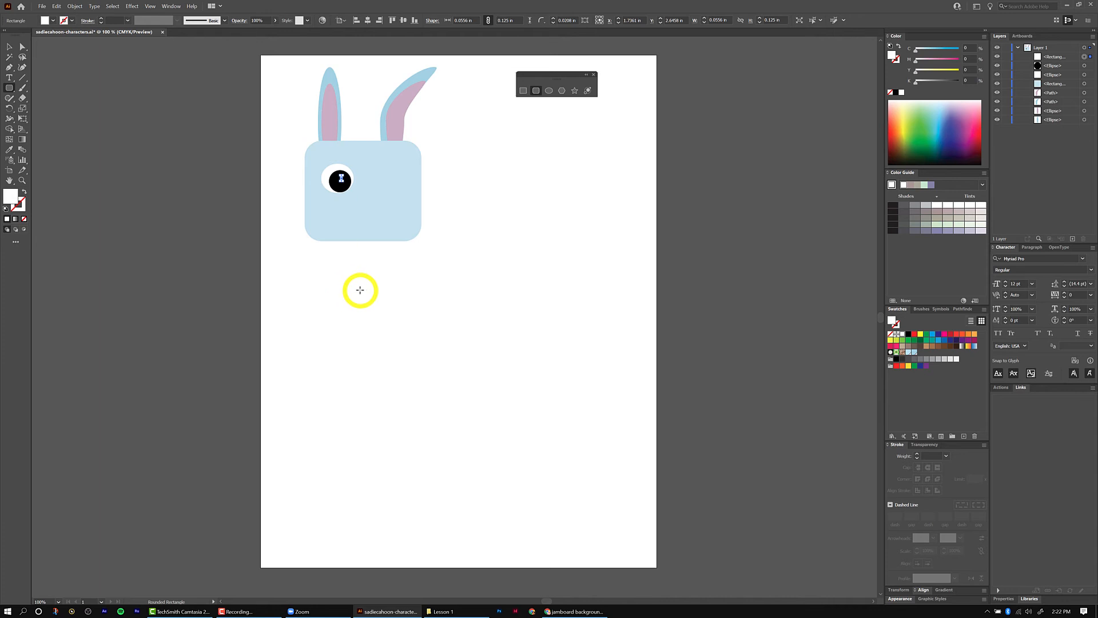
- Move the white highlight to the pupil's upper right edge and tilt it counterclockwise to follow the curve
{"action": "key", "text": "ctrl+equal"}
{"action": "key", "text": "ctrl+equal"}
{"action": "key", "text": "ctrl+equal"}
{"action": "key", "text": "ctrl+equal"}
{"action": "key", "text": "ctrl+equal"}
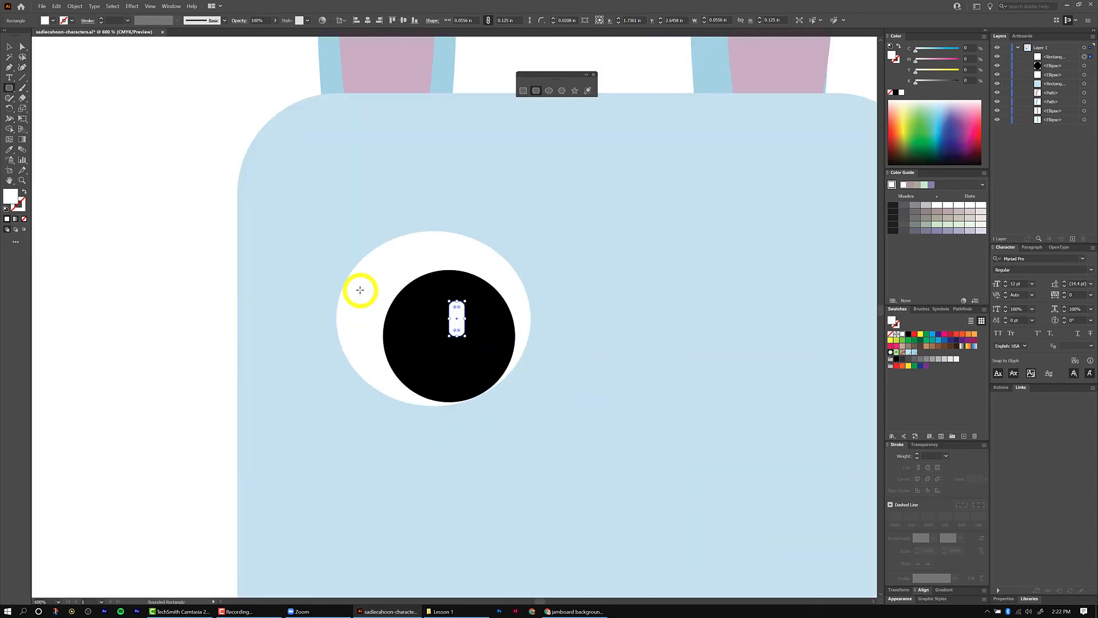
{"action": "key", "text": "v"}
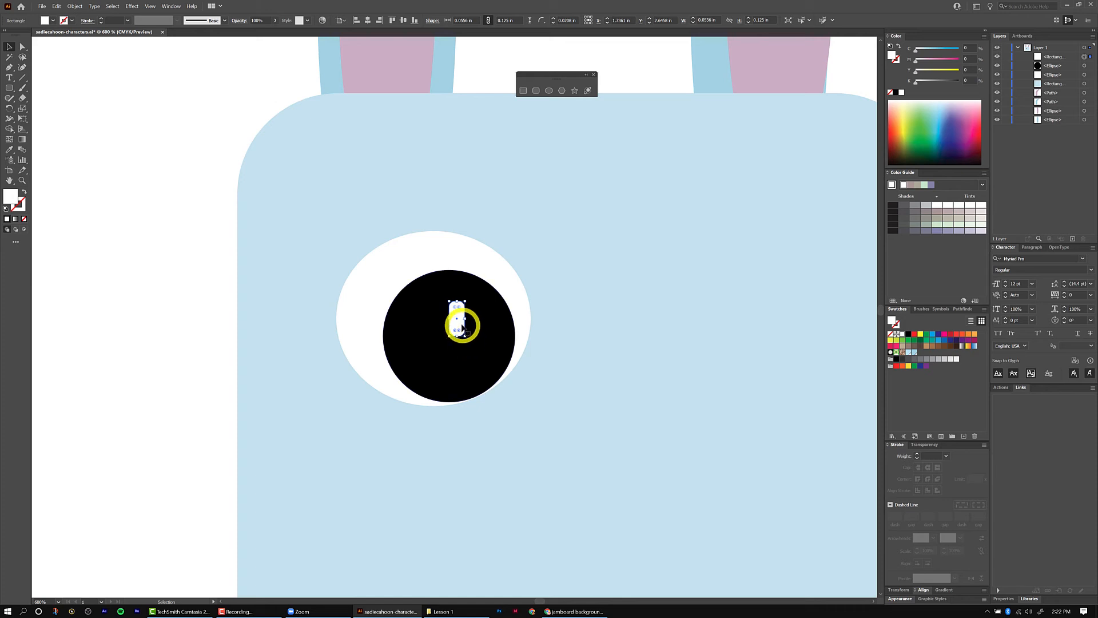
{"action": "left_click_drag", "start_coordinate": [468, 330], "coordinate": [497, 327]}
{"action": "left_click", "coordinate": [590, 404]}
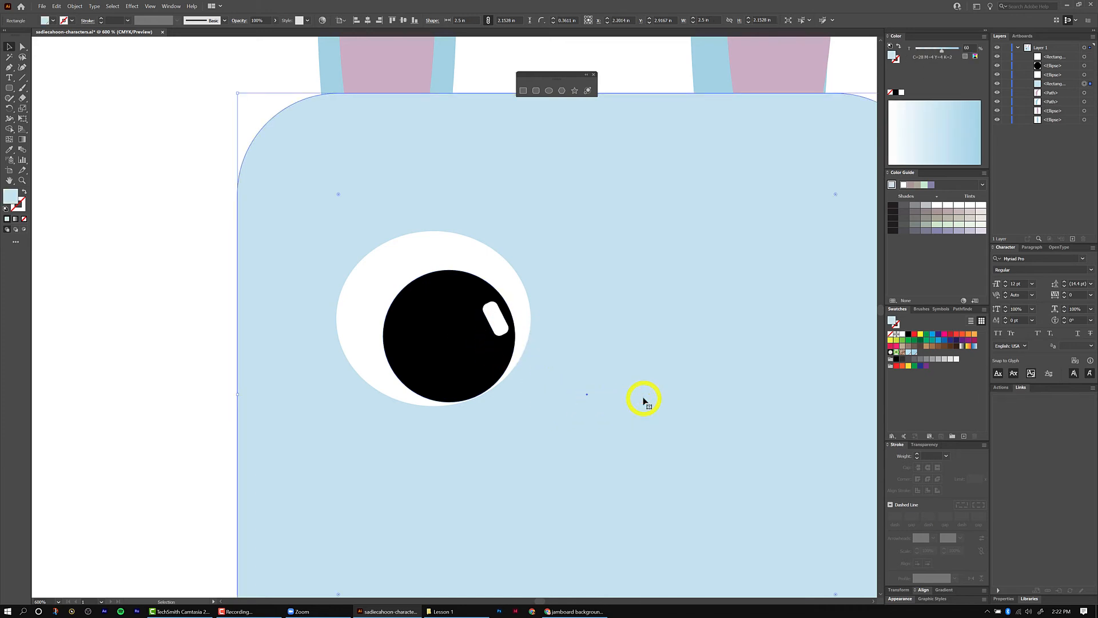
{"action": "key", "text": "ctrl+minus"}
{"action": "key", "text": "ctrl+minus"}
{"action": "key", "text": "ctrl+minus"}
{"action": "key", "text": "ctrl+minus"}
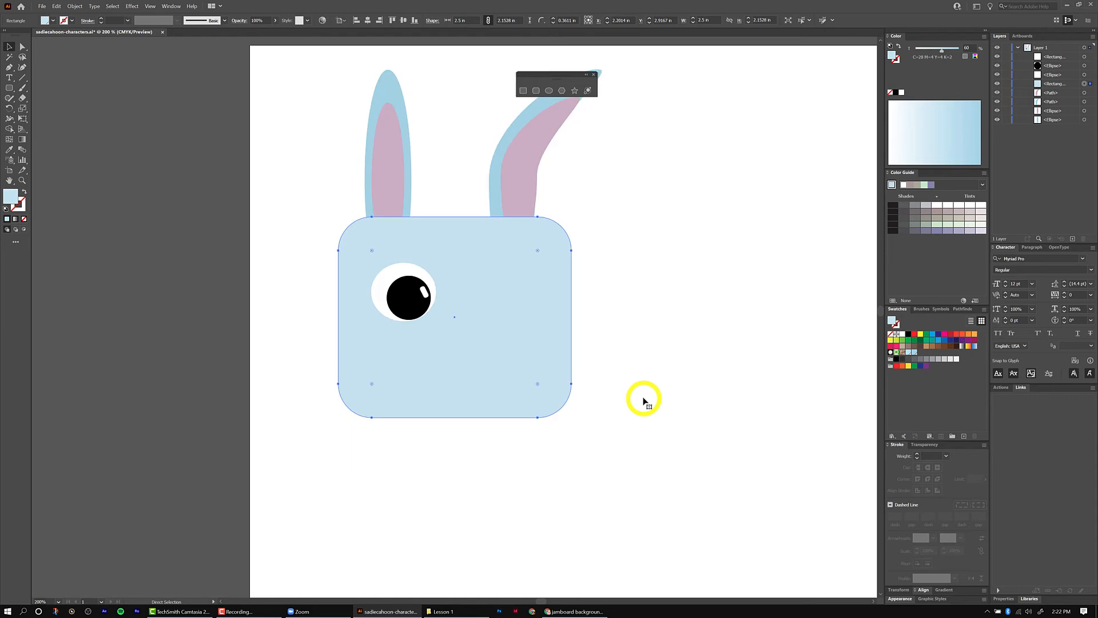
{"action": "key", "text": "ctrl+minus"}
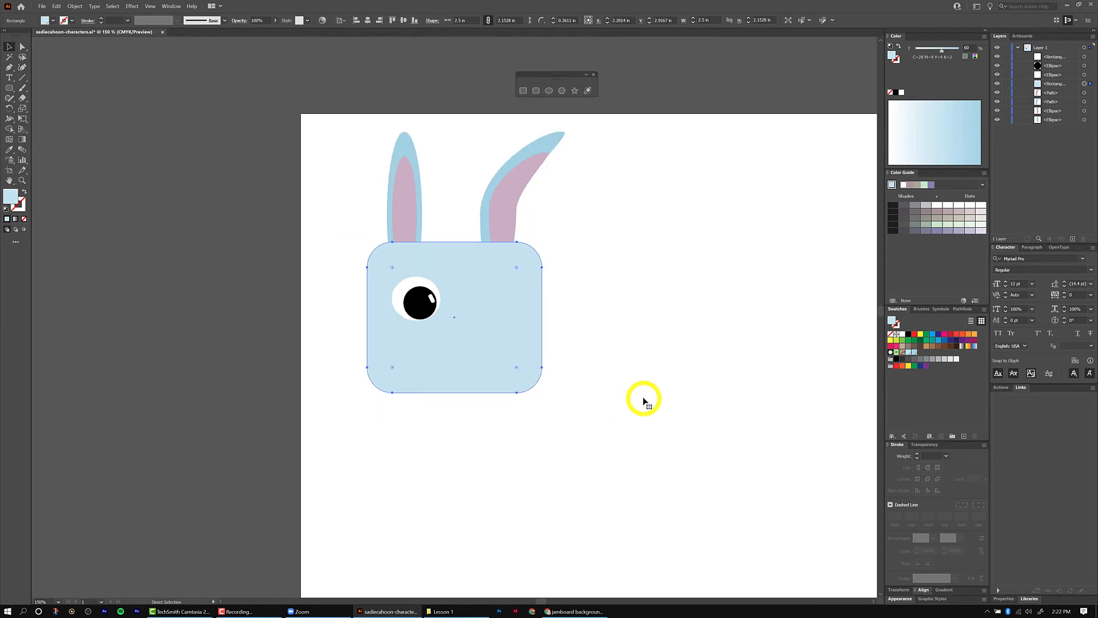
- Narrow the pupil's white highlight to about 0.04 in wide, keeping it near the pupil's right edge
{"action": "key", "text": "v"}
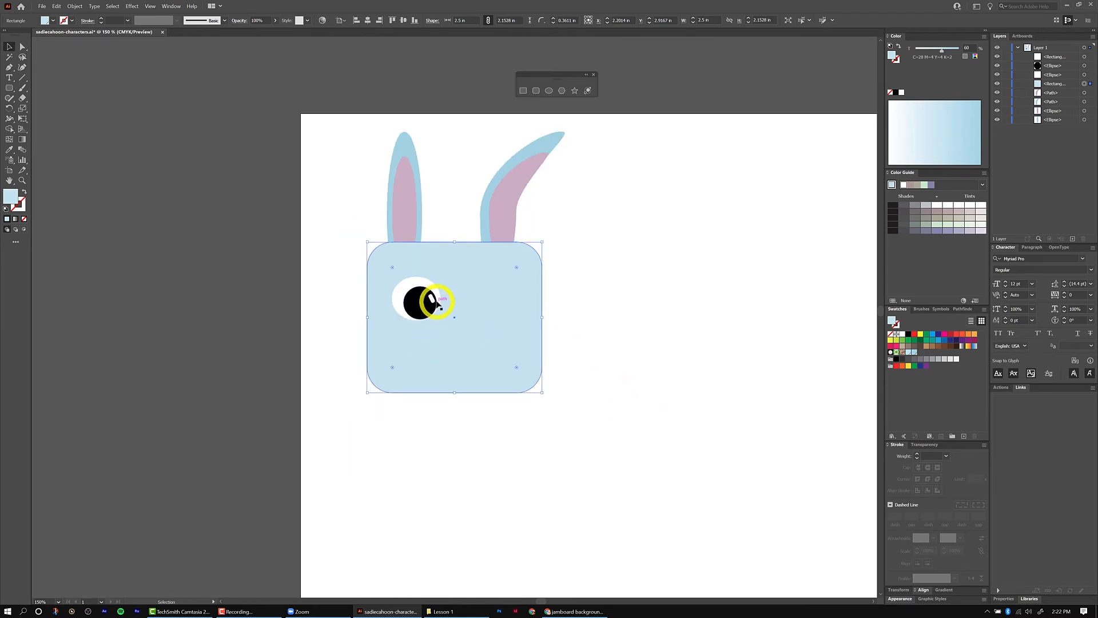
{"action": "key", "text": "a"}
{"action": "key", "text": "ctrl+plus"}
{"action": "key", "text": "ctrl+plus"}
{"action": "key", "text": "ctrl+plus"}
{"action": "key", "text": "ctrl+plus"}
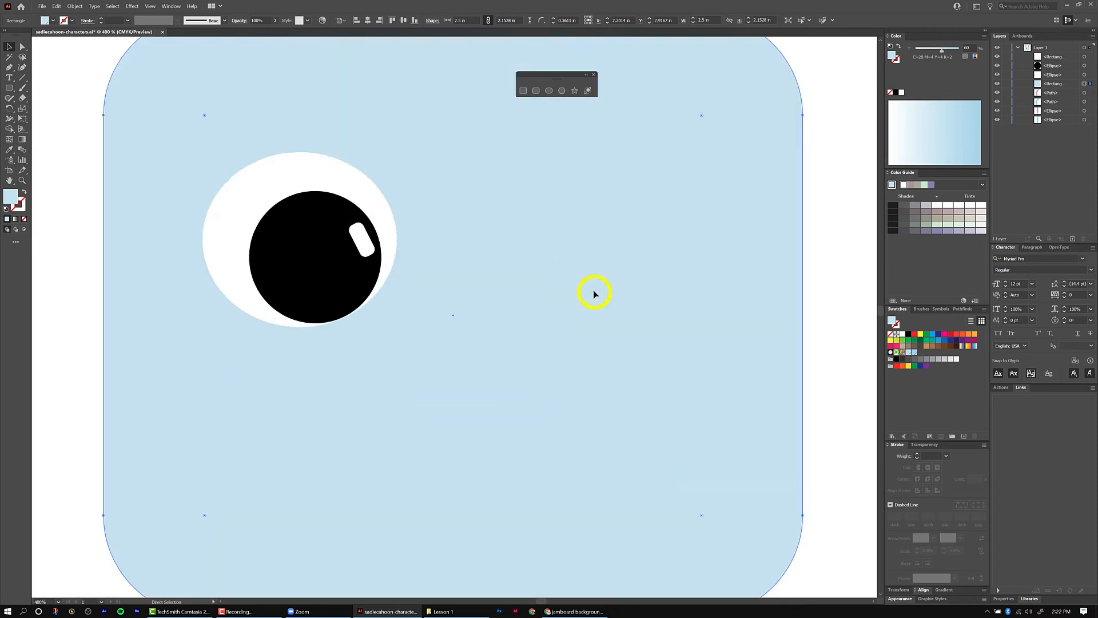
{"action": "key", "text": "v"}
{"action": "left_click", "coordinate": [360, 234]}
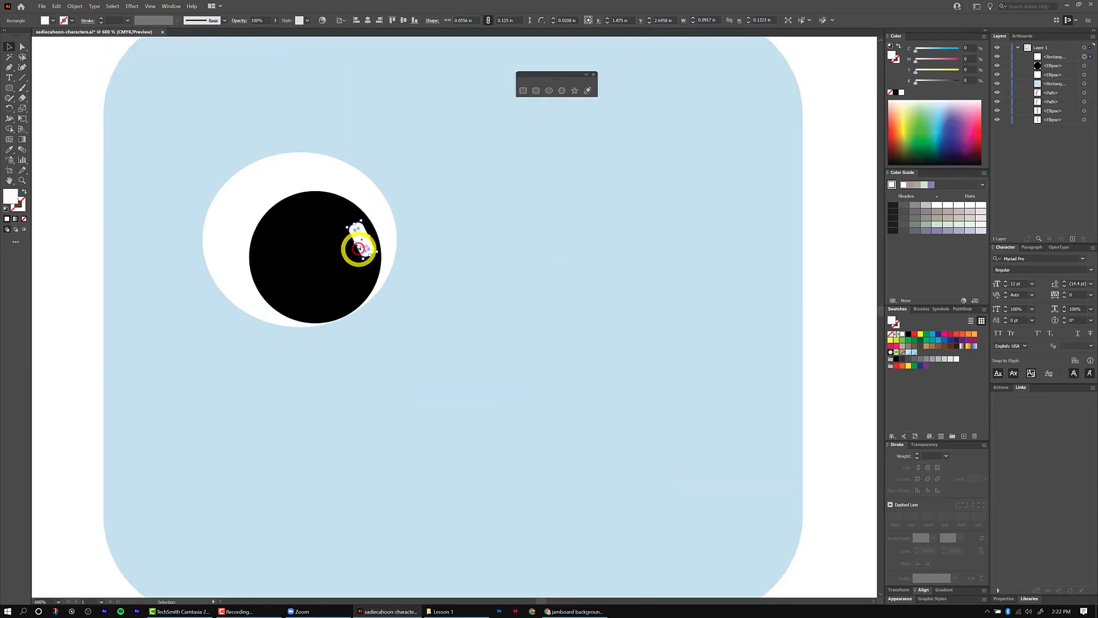
{"action": "left_click_drag", "start_coordinate": [354, 244], "coordinate": [363, 239]}
{"action": "key", "text": "ctrl+minus"}
{"action": "key", "text": "ctrl+minus"}
{"action": "key", "text": "ctrl+minus"}
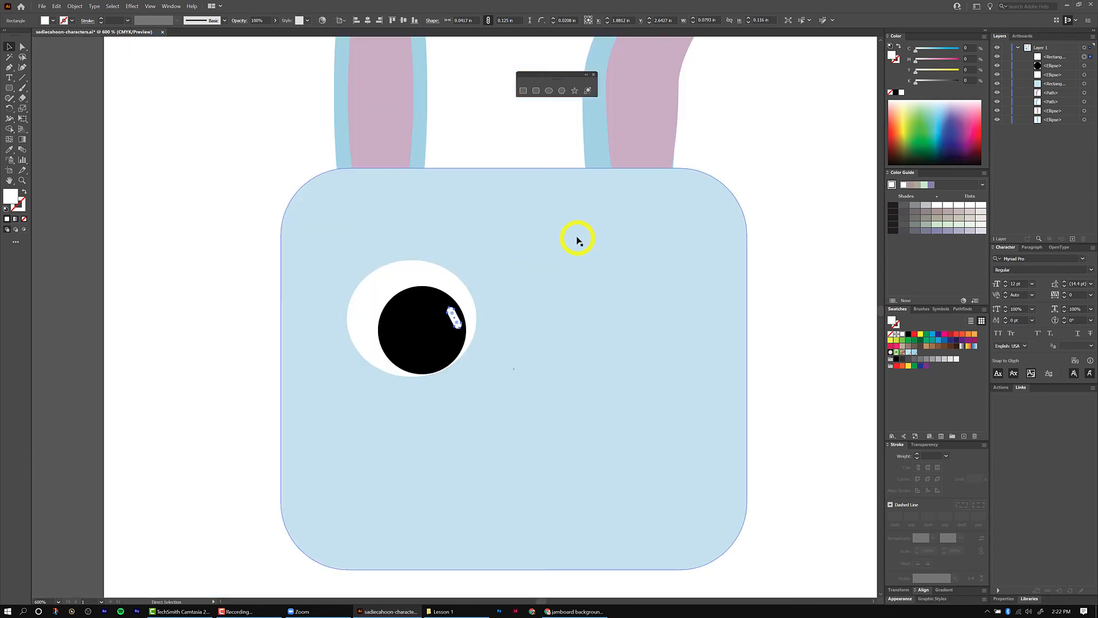
- Make a copy of the white eye, pupil and highlight reflected on the vertical axis, and place it on the right side of the face
{"action": "key", "text": "ctrl+minus"}
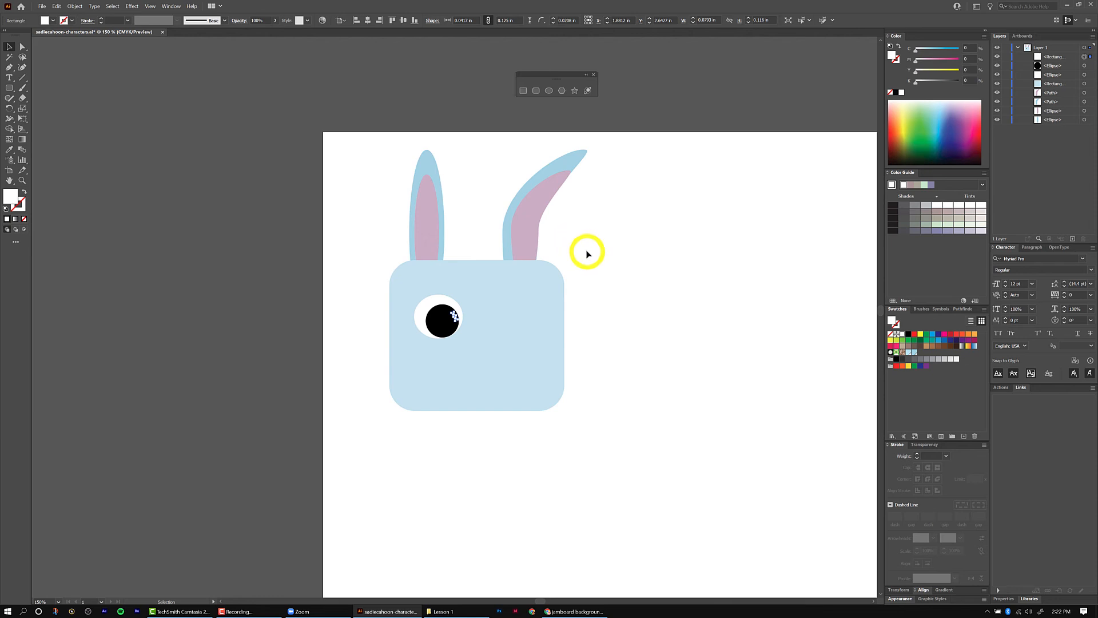
{"action": "left_click", "coordinate": [587, 252]}
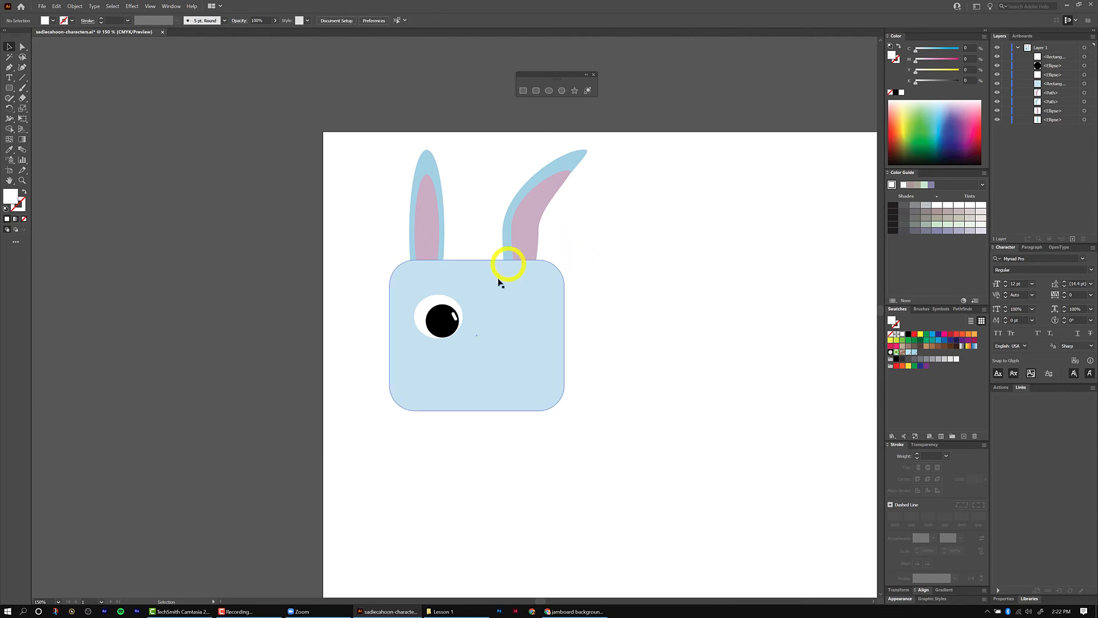
{"action": "left_click", "coordinate": [446, 326]}
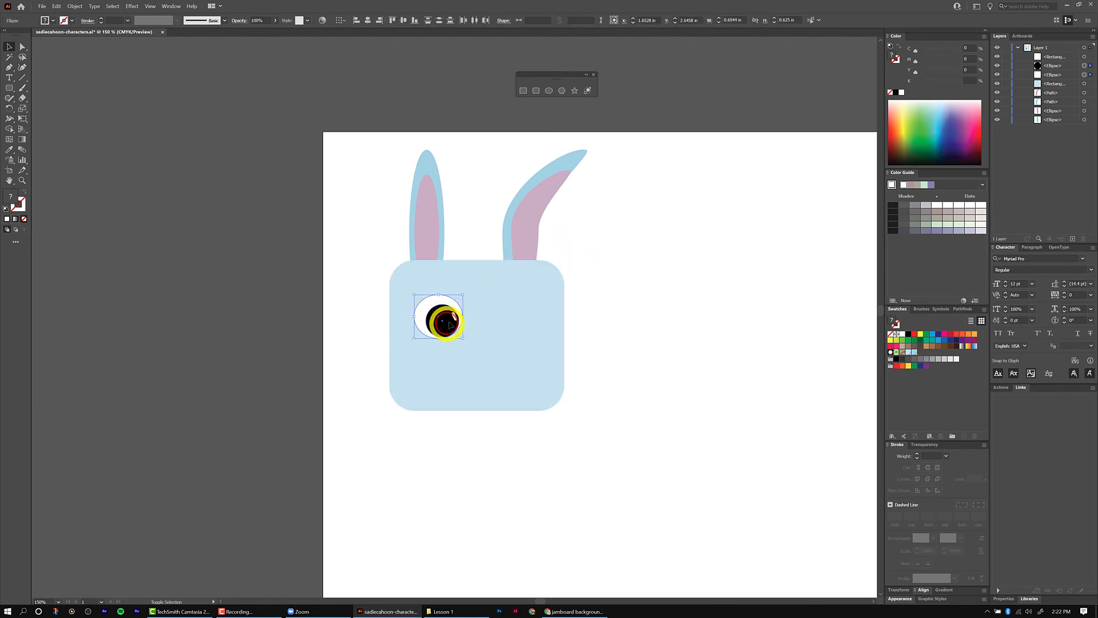
{"action": "left_click", "coordinate": [458, 316], "text": "shift"}
{"action": "left_click", "coordinate": [455, 318], "text": "shift"}
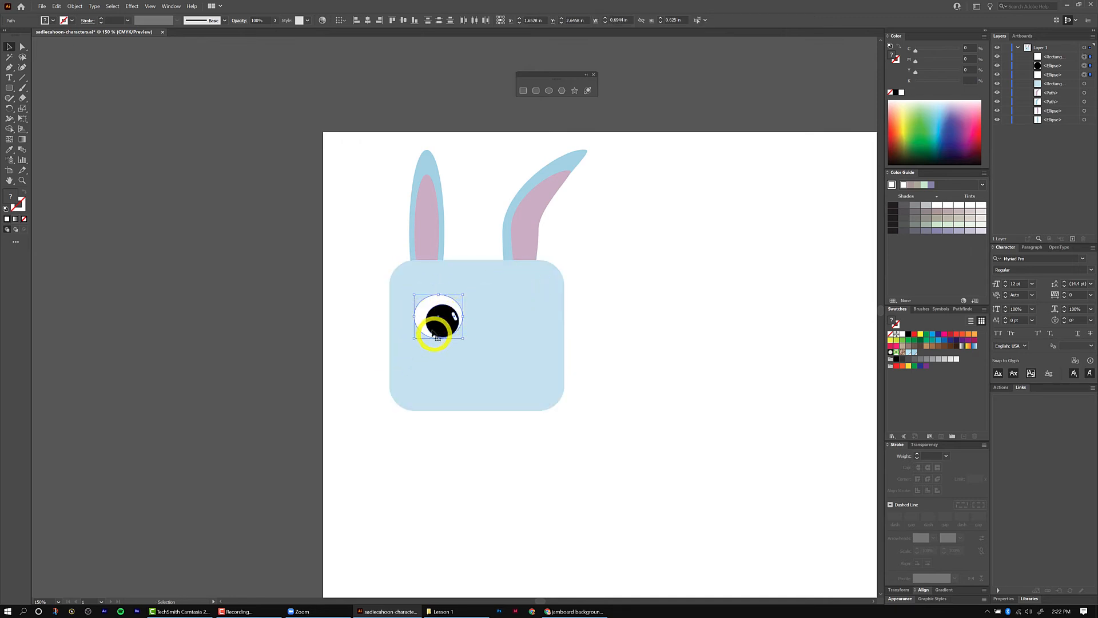
{"action": "right_click", "coordinate": [433, 313]}
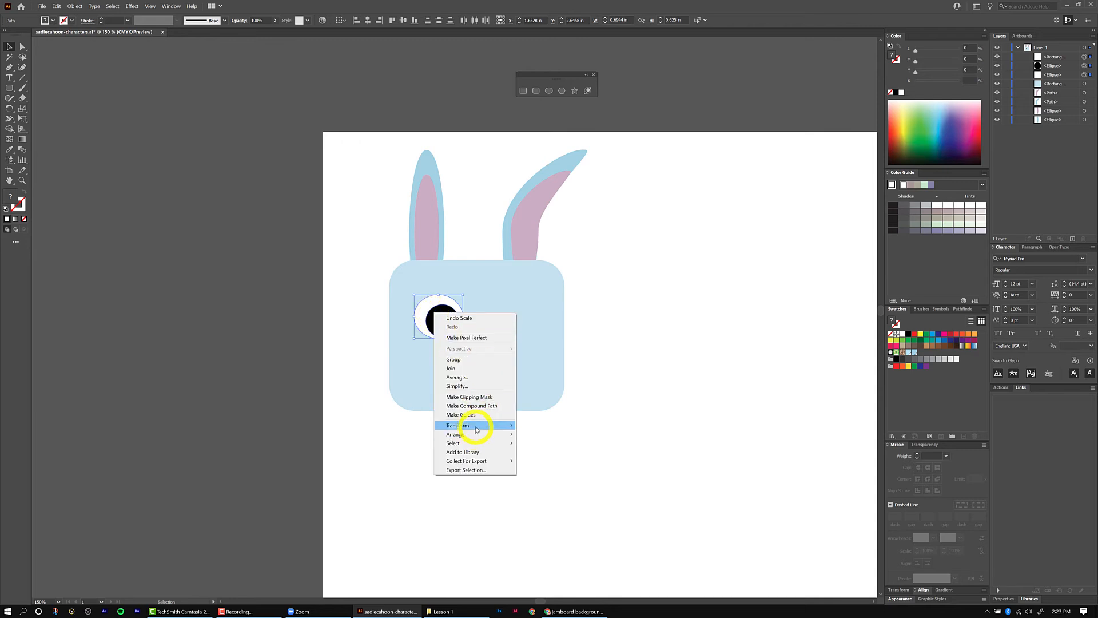
{"action": "mouse_move", "coordinate": [474, 426]}
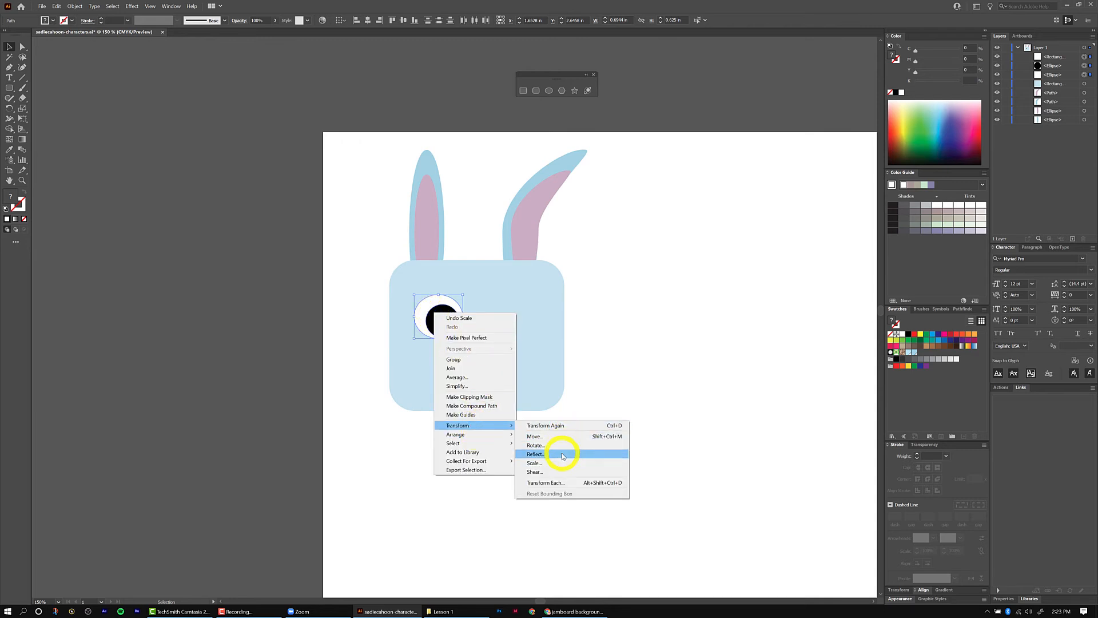
{"action": "left_click", "coordinate": [563, 455]}
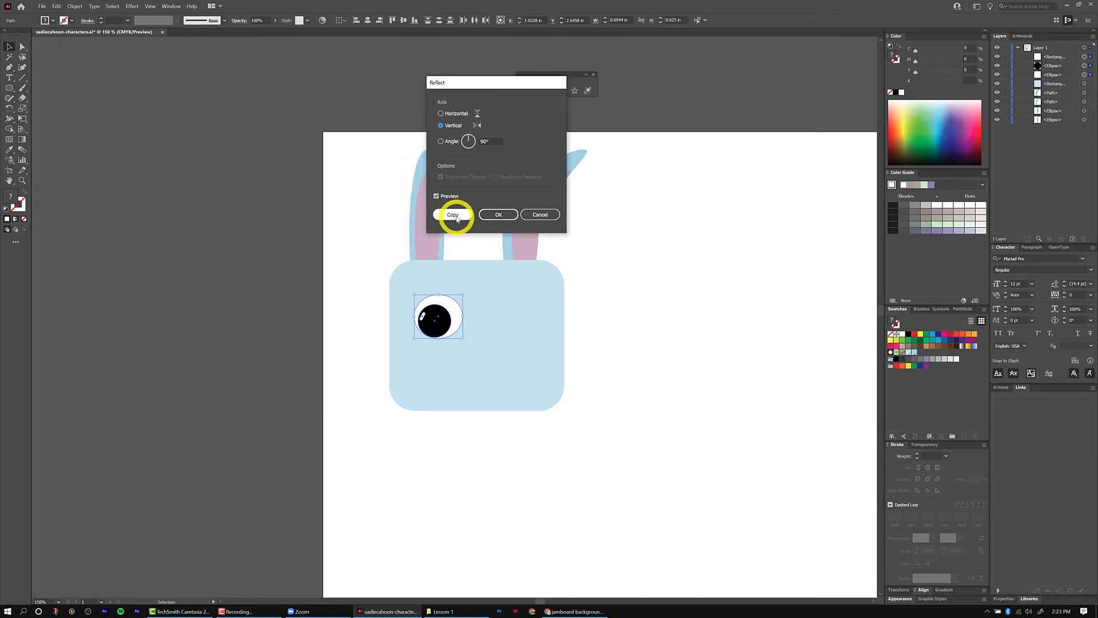
{"action": "left_click", "coordinate": [452, 214]}
{"action": "left_click_drag", "start_coordinate": [449, 327], "coordinate": [547, 343]}
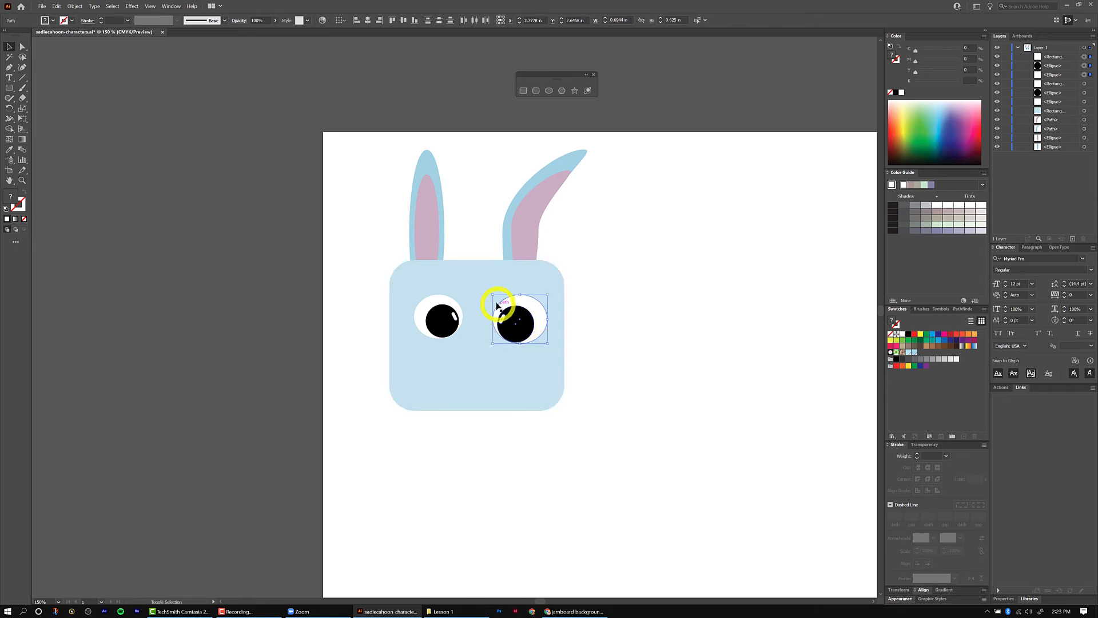
- Enlarge the copied eye and narrow it into a tall oval about 0.76 × 0.89 in
{"action": "left_click_drag", "start_coordinate": [495, 294], "coordinate": [478, 281]}
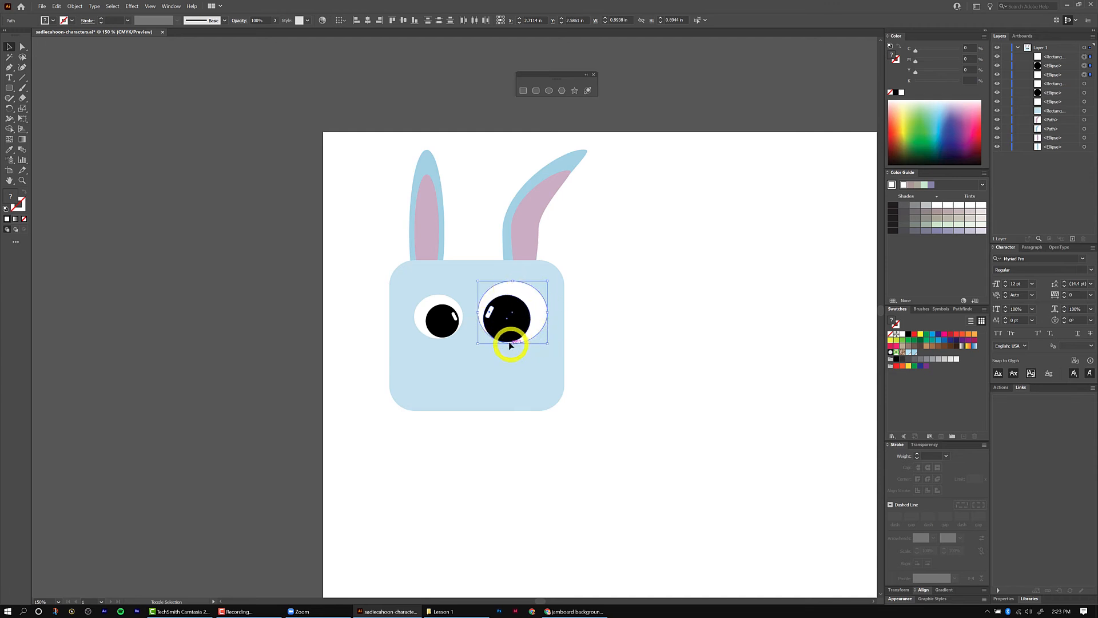
{"action": "left_click_drag", "start_coordinate": [548, 312], "coordinate": [531, 313]}
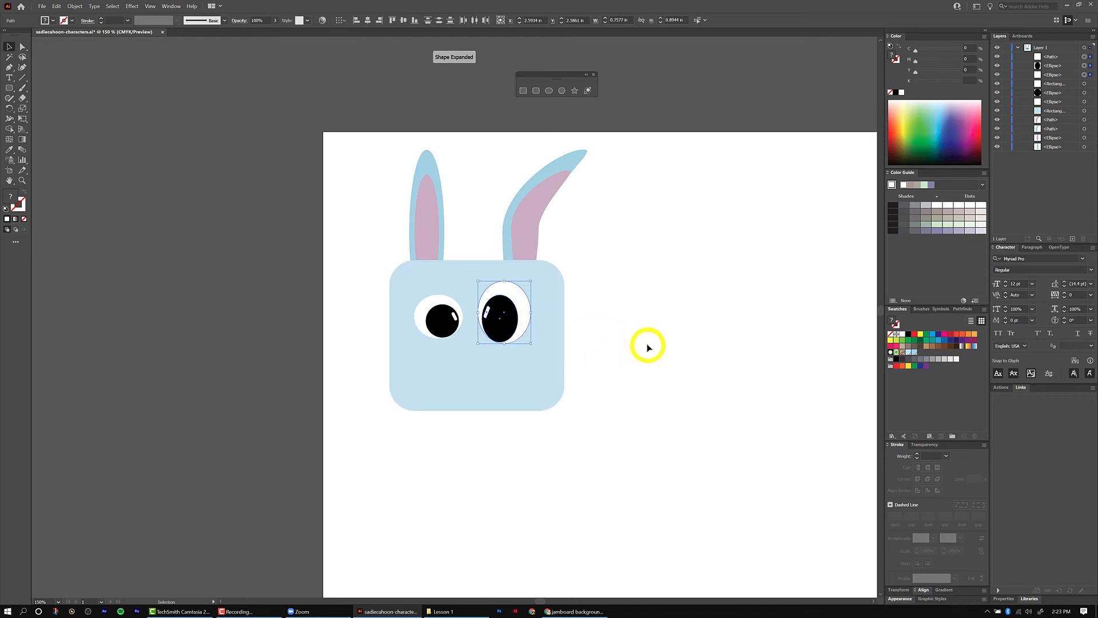
{"action": "left_click", "coordinate": [649, 345]}
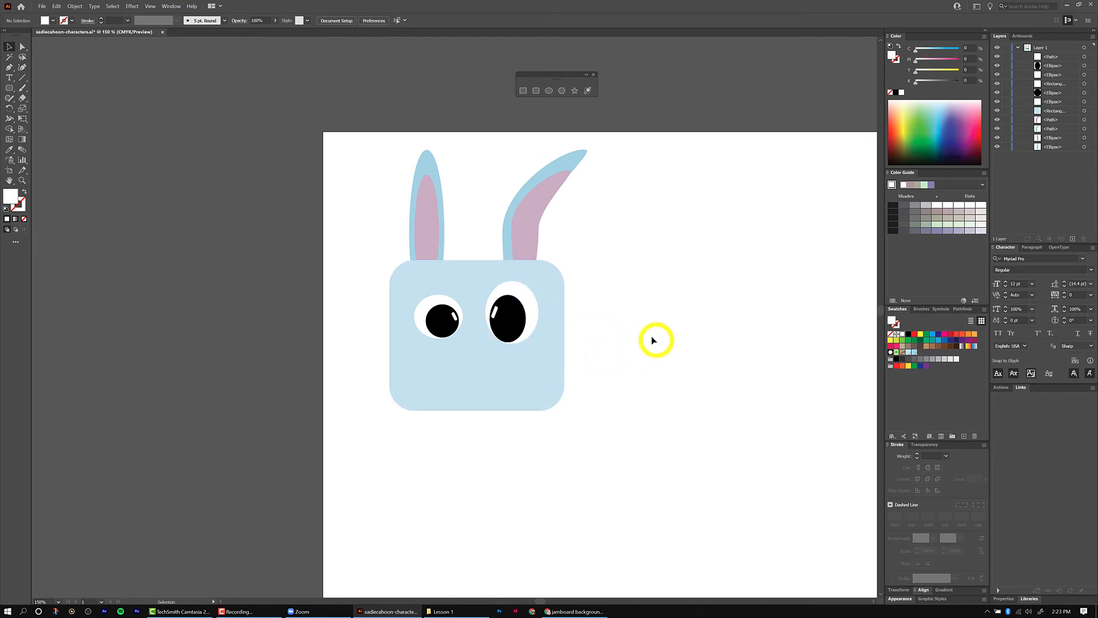
- Draw a thin white ellipse about 1.29 × 0.08 in below the eyes as the mouth
{"action": "left_click", "coordinate": [548, 92]}
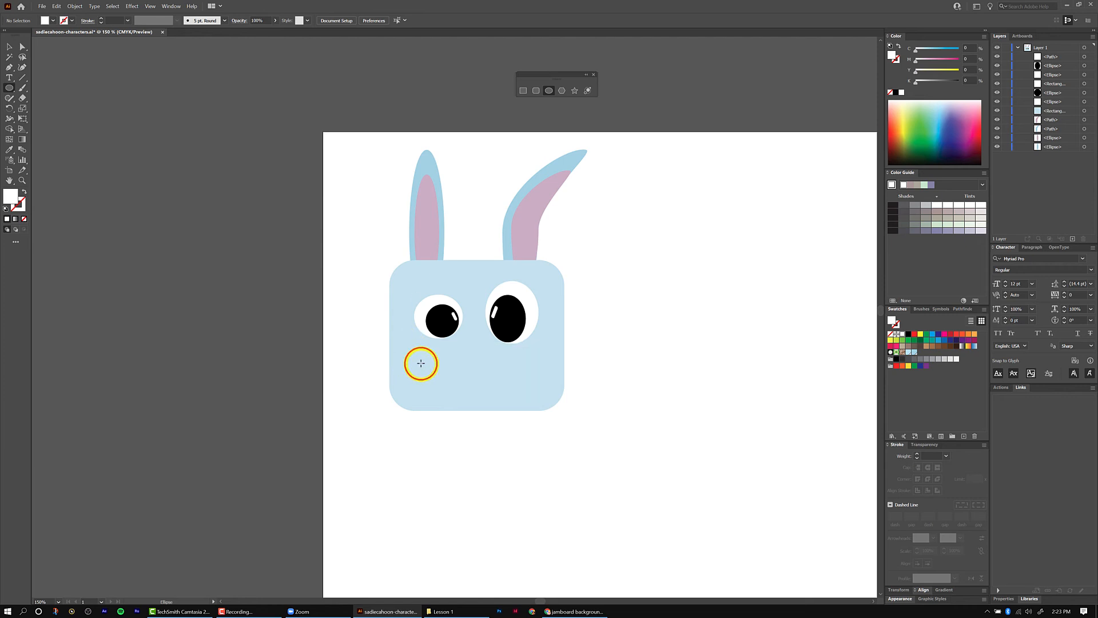
{"action": "left_click_drag", "start_coordinate": [421, 364], "coordinate": [511, 369]}
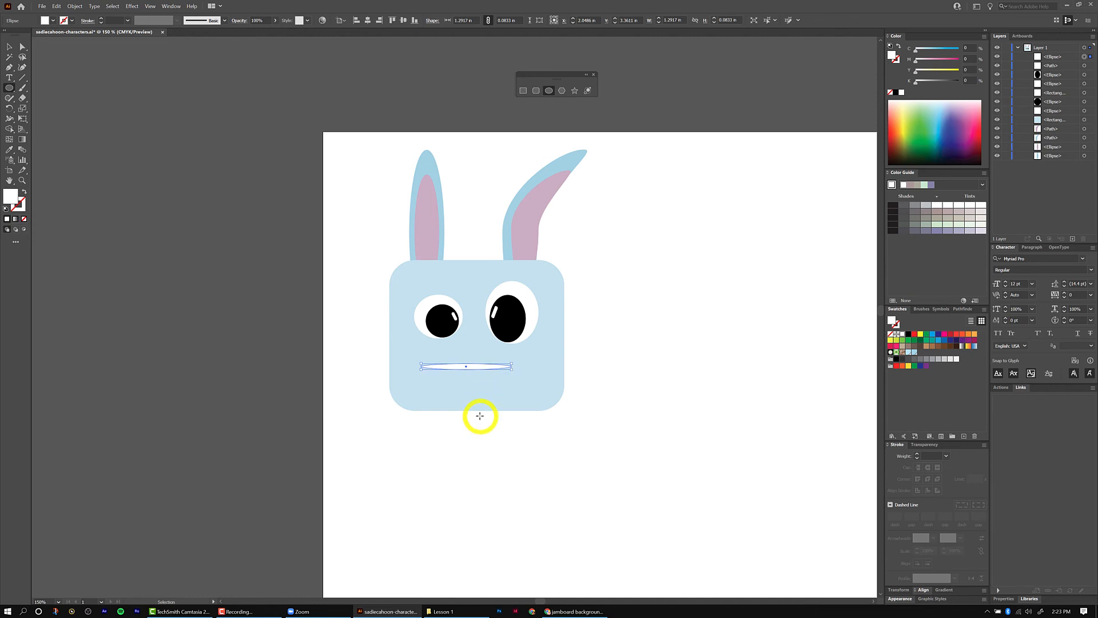
- Thicken the mouth by pulling its top anchor up and bottom anchor down, and shift it slightly down and to the right
{"action": "scroll", "coordinate": [480, 416], "scroll_direction": "up", "scroll_amount": 2}
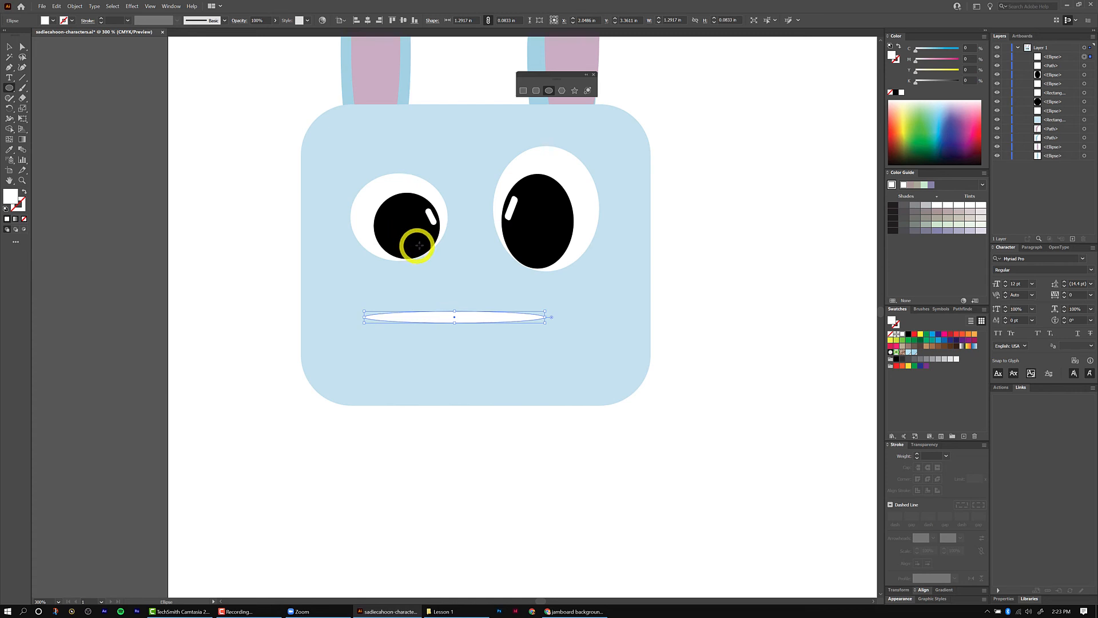
{"action": "key", "text": "a"}
{"action": "left_click", "coordinate": [455, 312]}
{"action": "mouse_move", "coordinate": [456, 314]}
{"action": "left_mouse_down"}
{"action": "mouse_move", "coordinate": [456, 332]}
{"action": "mouse_move", "coordinate": [452, 302]}
{"action": "left_mouse_up"}
{"action": "left_click", "coordinate": [456, 318]}
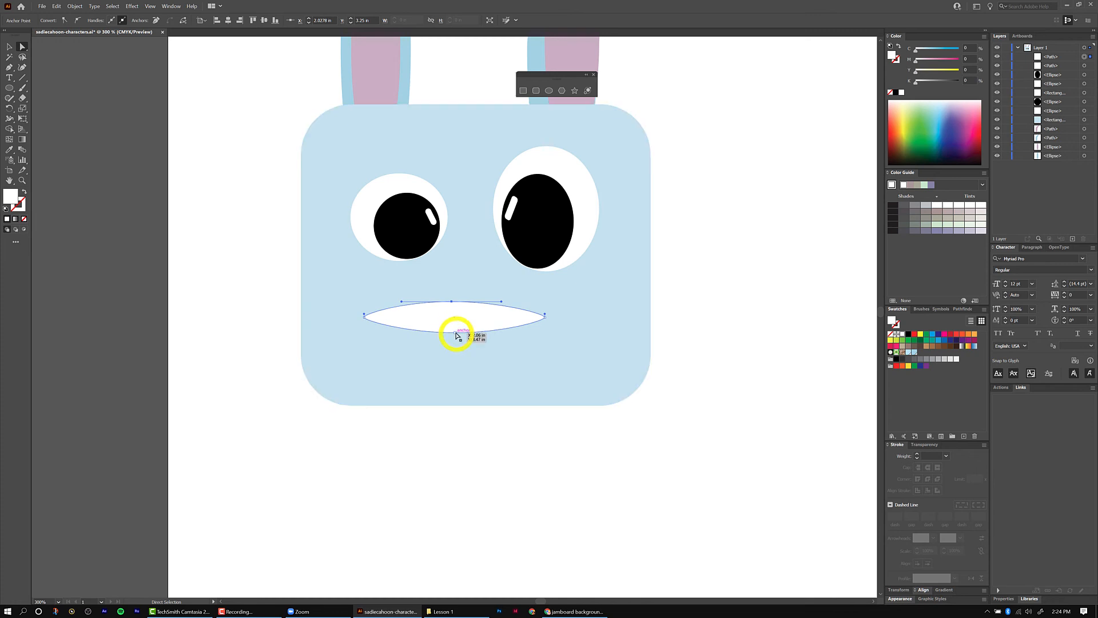
{"action": "left_click_drag", "start_coordinate": [456, 332], "coordinate": [464, 348]}
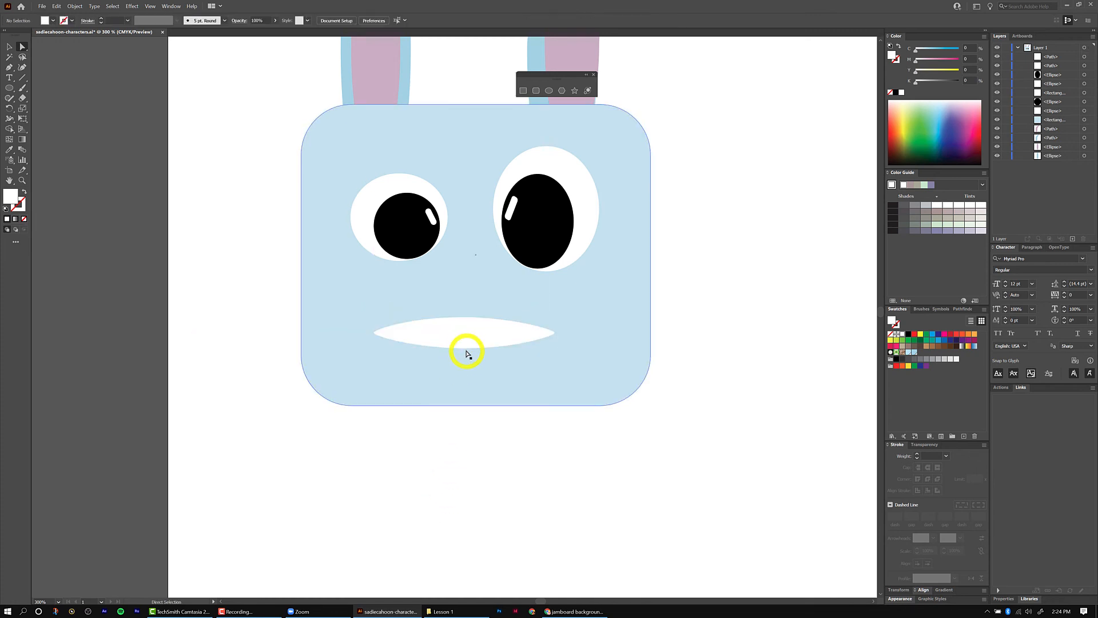
- Pull the mouth's bottom center anchor down to form a deep smile, making the mouth about 0.35 in tall
{"action": "left_click", "coordinate": [465, 348]}
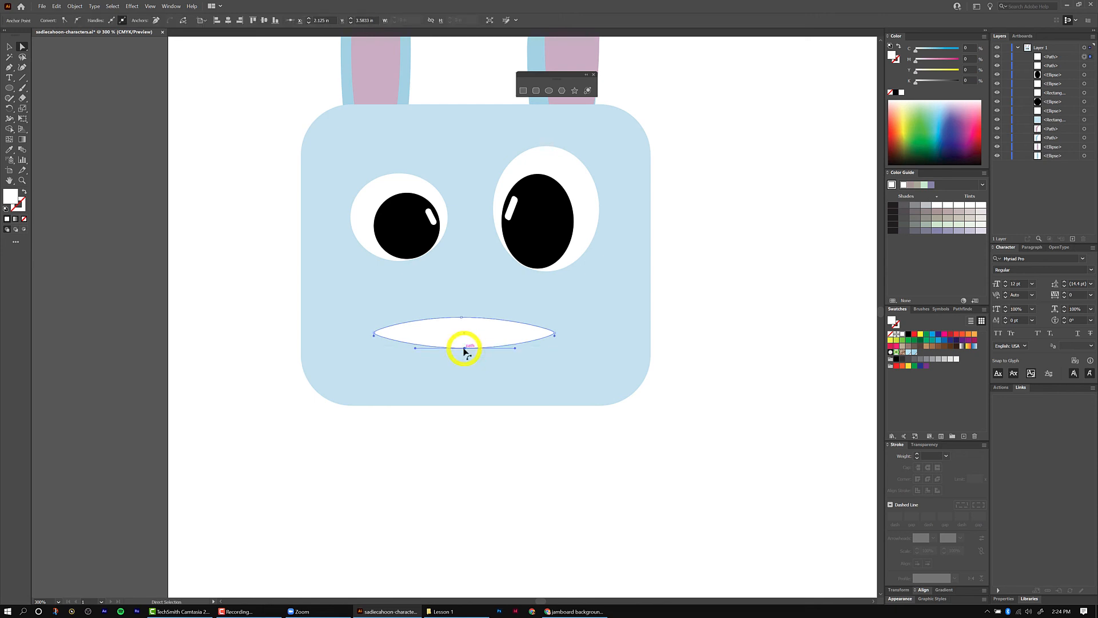
{"action": "left_click_drag", "start_coordinate": [464, 350], "coordinate": [464, 340]}
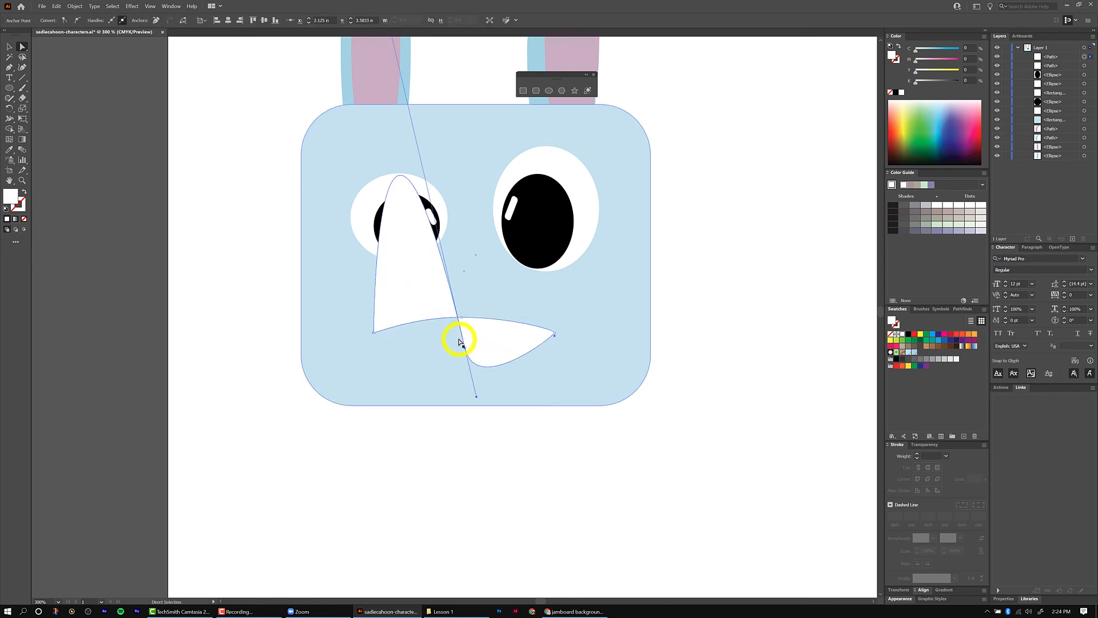
{"action": "key", "text": "ctrl+z"}
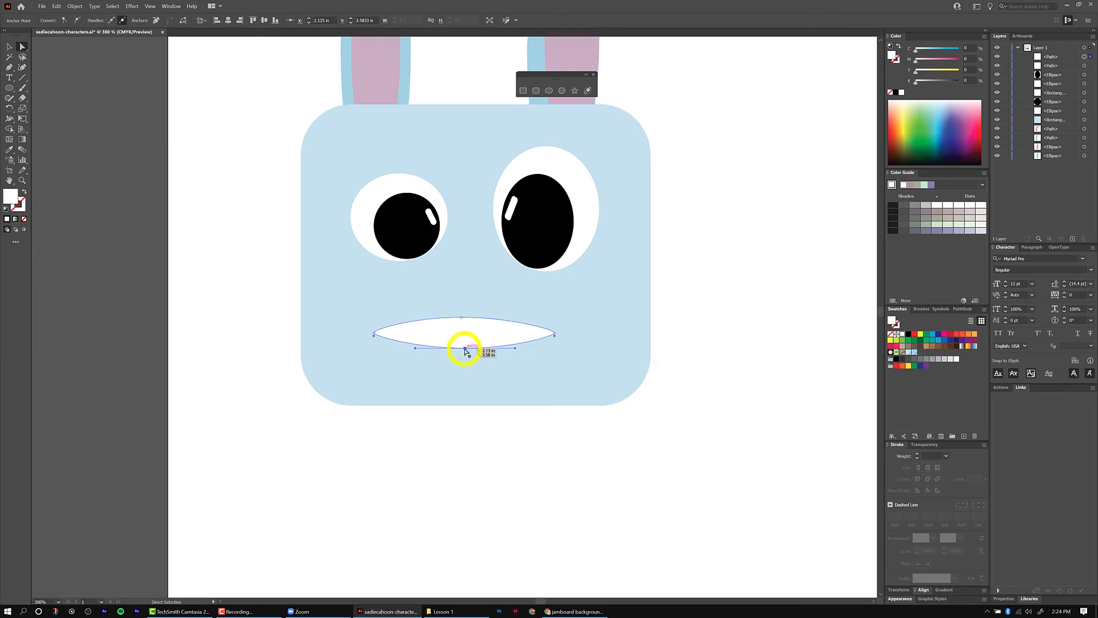
{"action": "left_click_drag", "start_coordinate": [465, 349], "coordinate": [464, 325]}
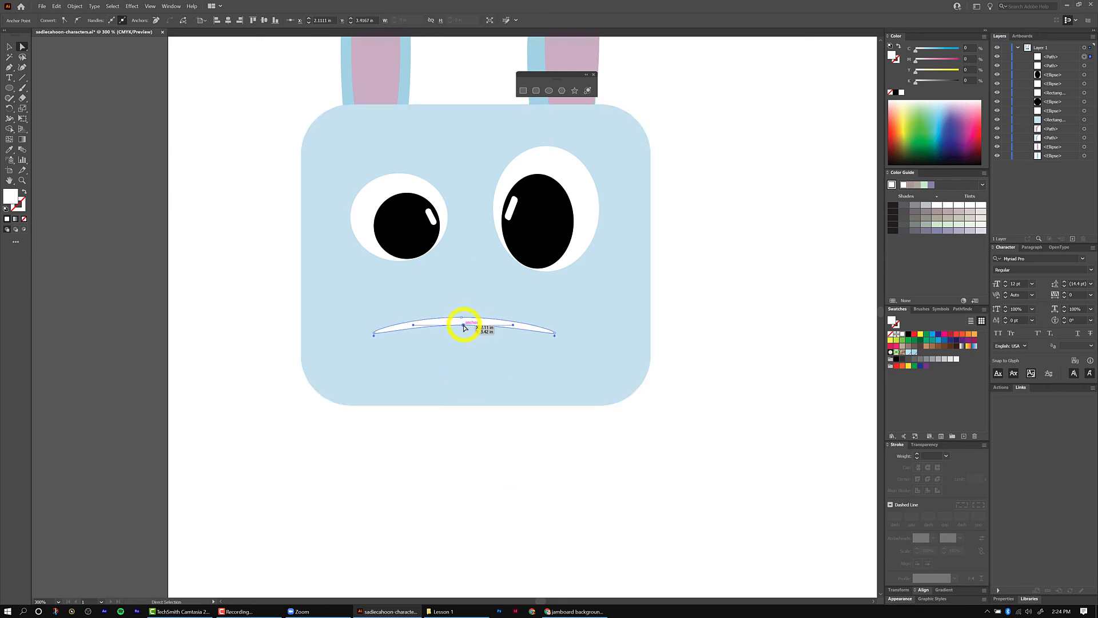
{"action": "left_click_drag", "start_coordinate": [465, 327], "coordinate": [462, 363]}
{"action": "left_click", "coordinate": [495, 512]}
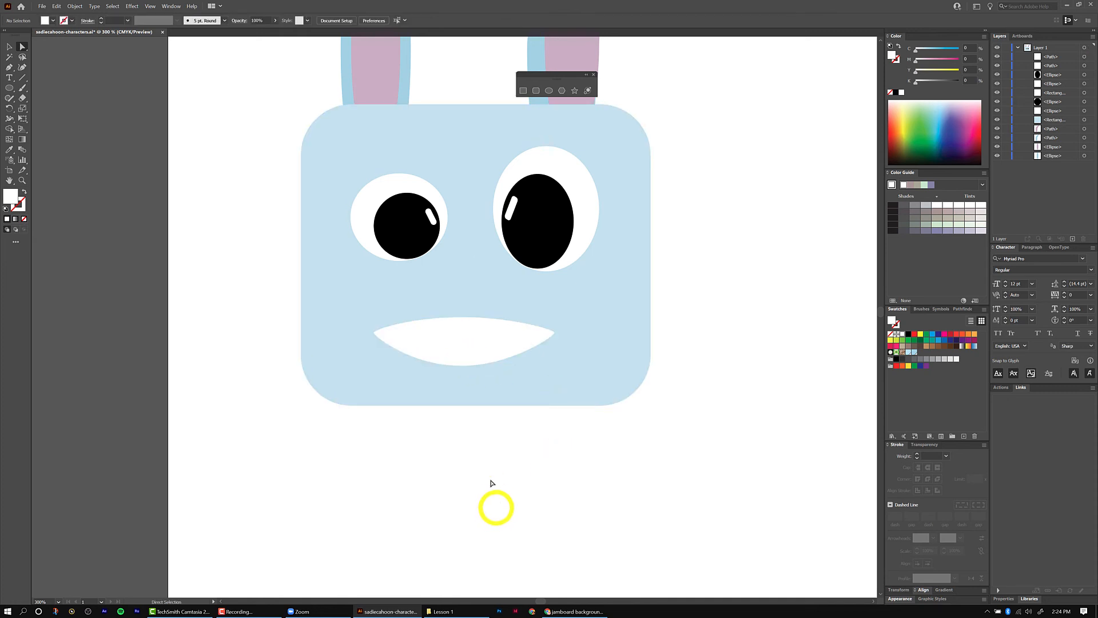
- Fill the mouth with a light lavender tint from the Color Guide
{"action": "left_click", "coordinate": [484, 333]}
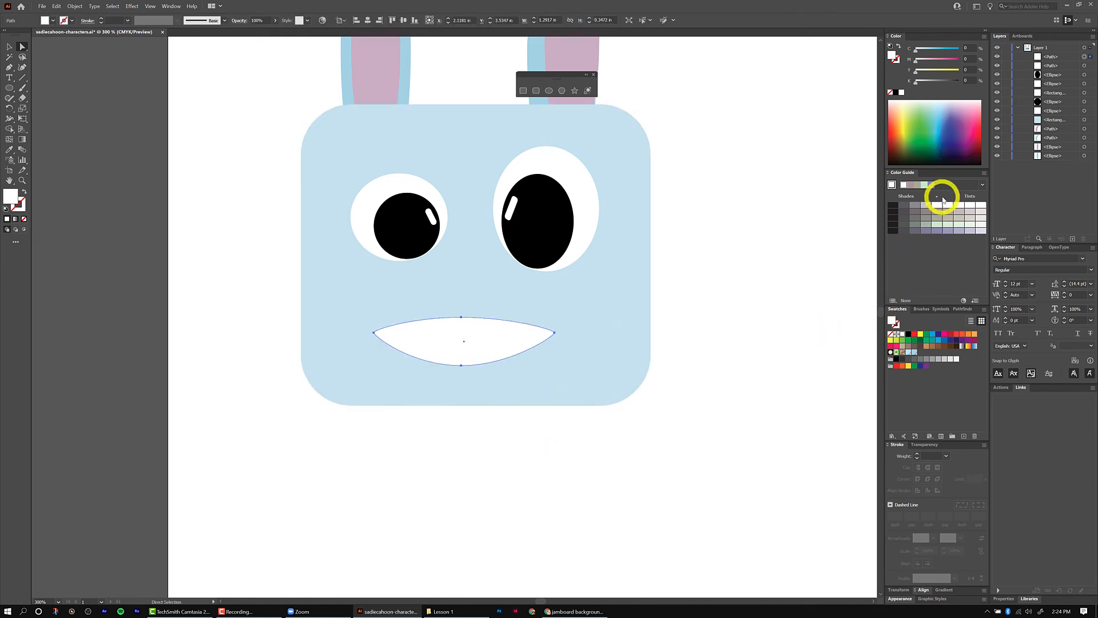
{"action": "left_click", "coordinate": [973, 231]}
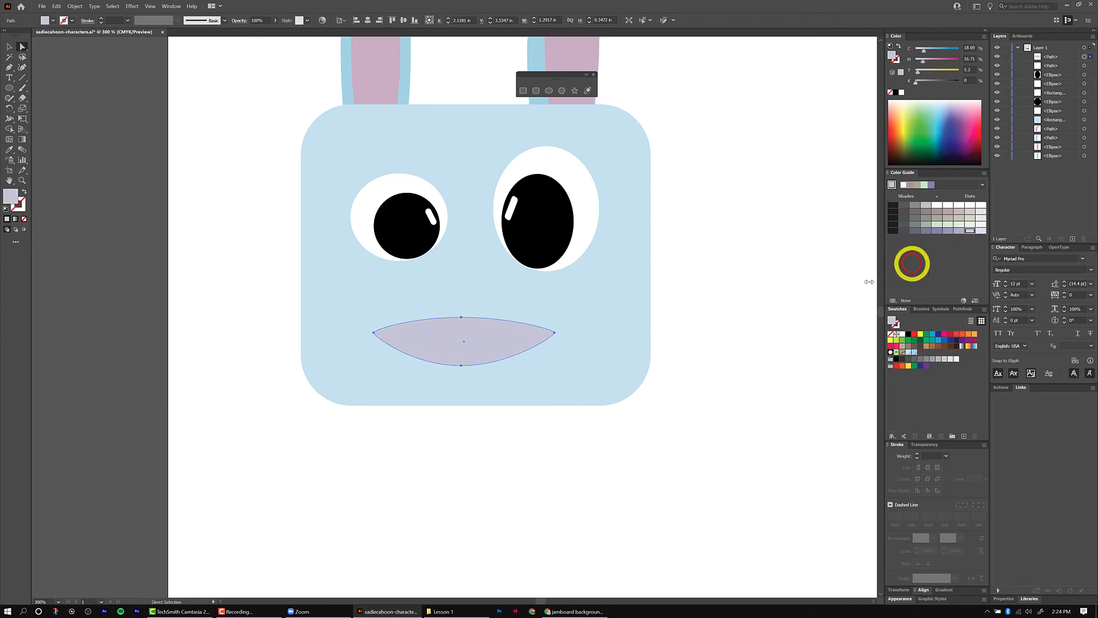
{"action": "left_click", "coordinate": [204, 272]}
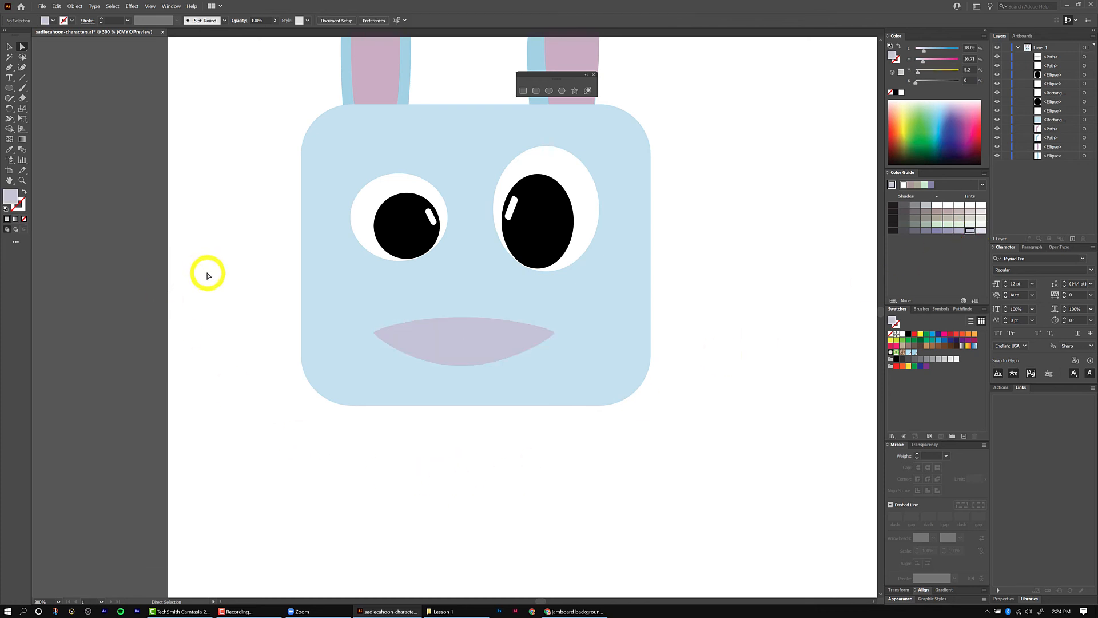
- Sample the inner ear's pink with the Eyedropper to fill the mouth
{"action": "left_click", "coordinate": [380, 63]}
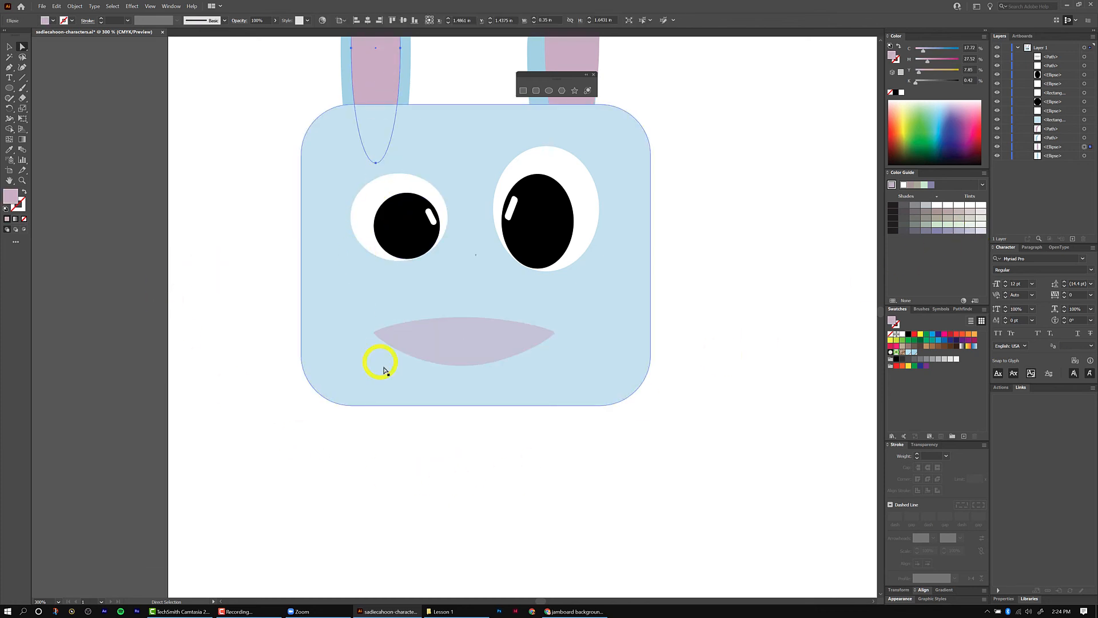
{"action": "left_click", "coordinate": [480, 330]}
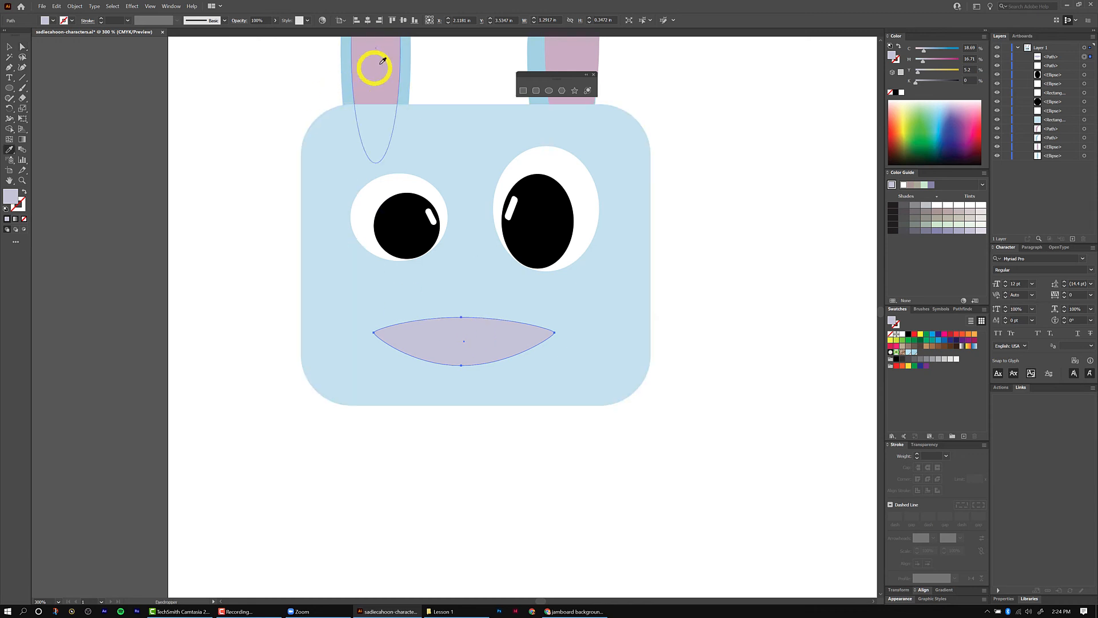
{"action": "left_click", "coordinate": [381, 62]}
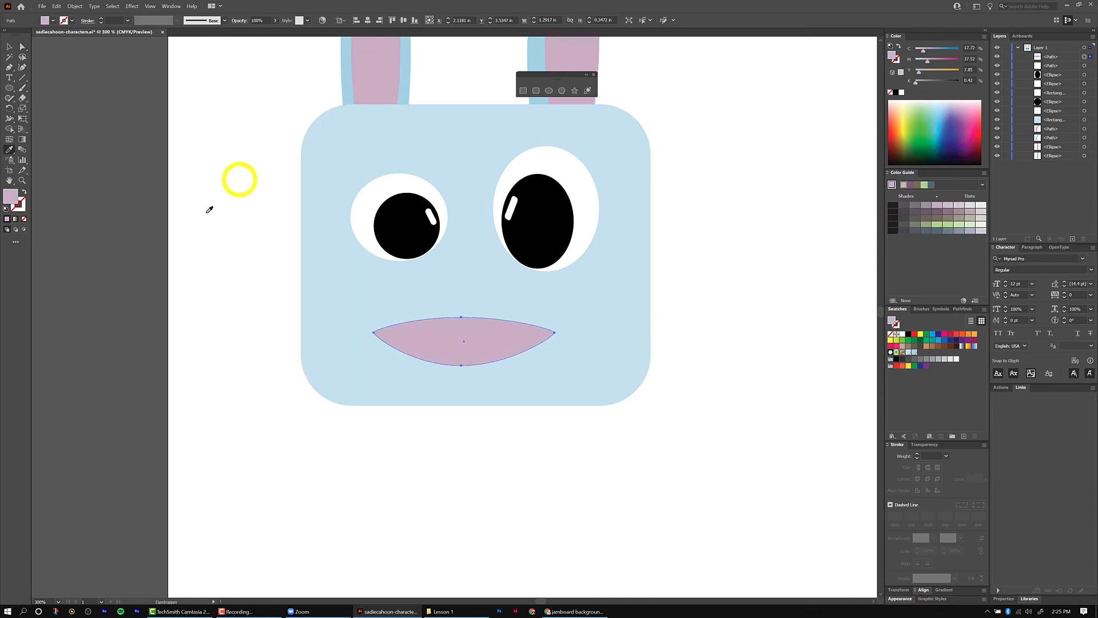
- Pull the mouth's top center anchor down below its corners to make a thin curved smile
{"action": "left_click", "coordinate": [21, 48]}
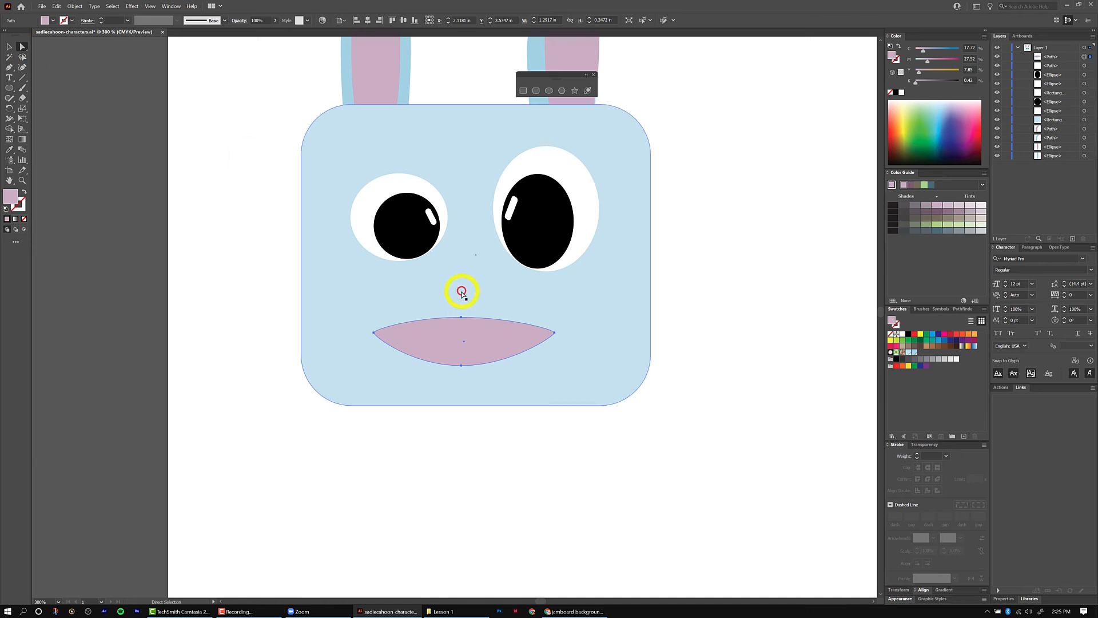
{"action": "left_click", "coordinate": [461, 317]}
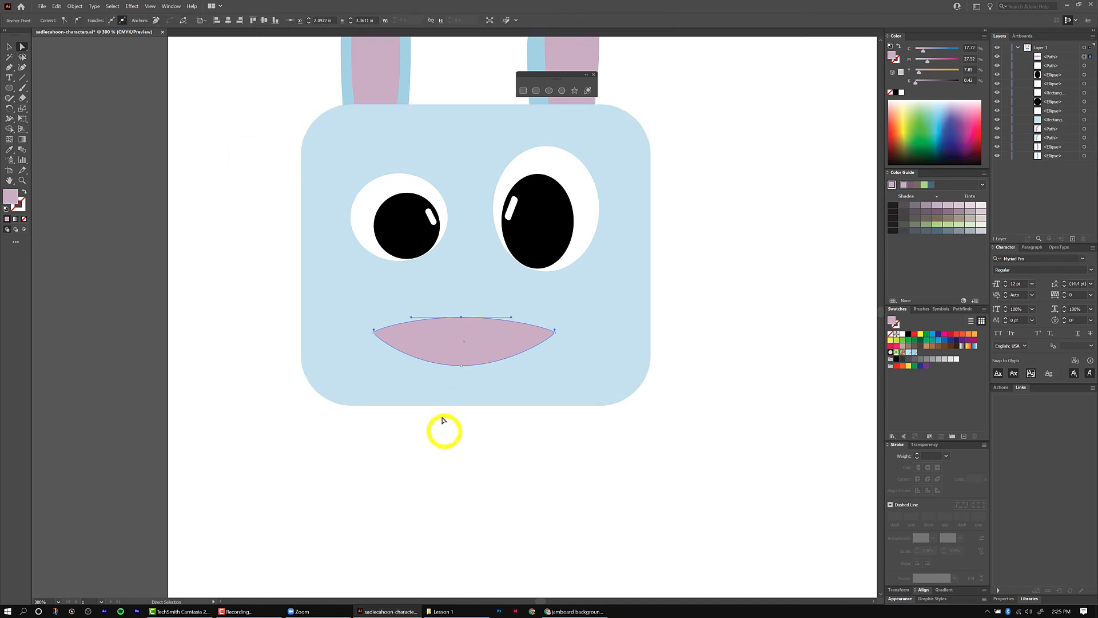
{"action": "left_click", "coordinate": [461, 316]}
{"action": "left_click", "coordinate": [463, 318]}
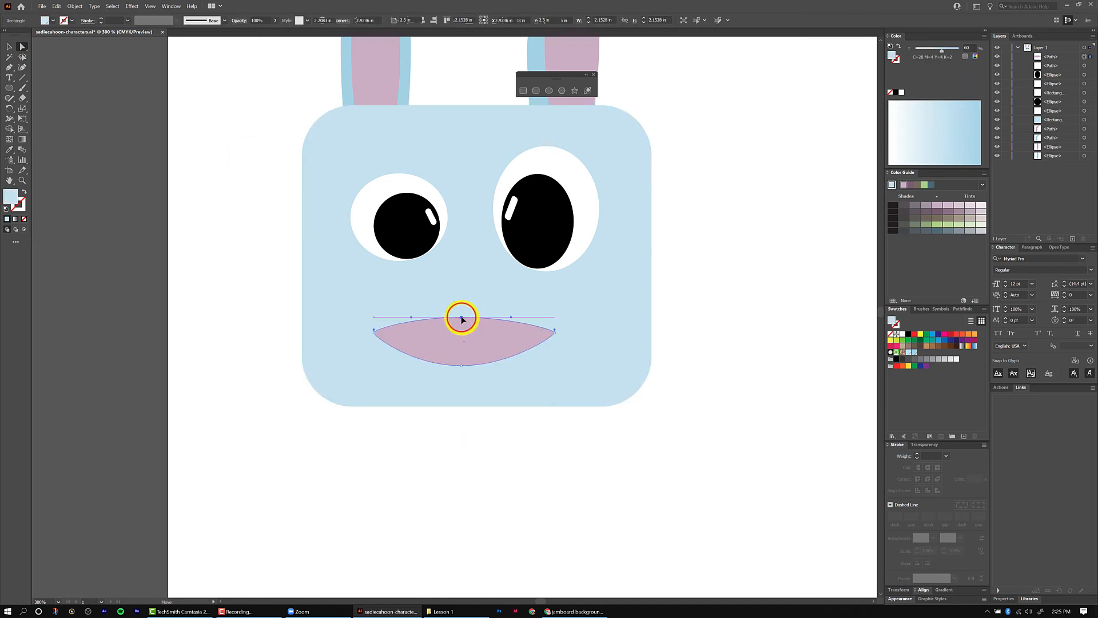
{"action": "left_click_drag", "start_coordinate": [461, 316], "coordinate": [459, 343]}
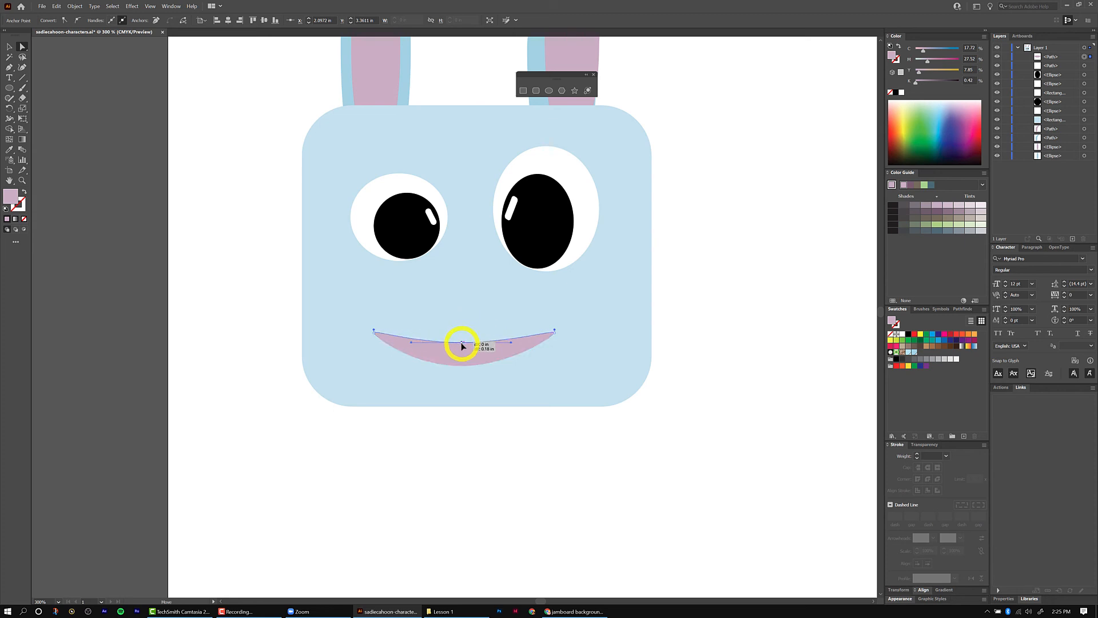
{"action": "left_click", "coordinate": [458, 473]}
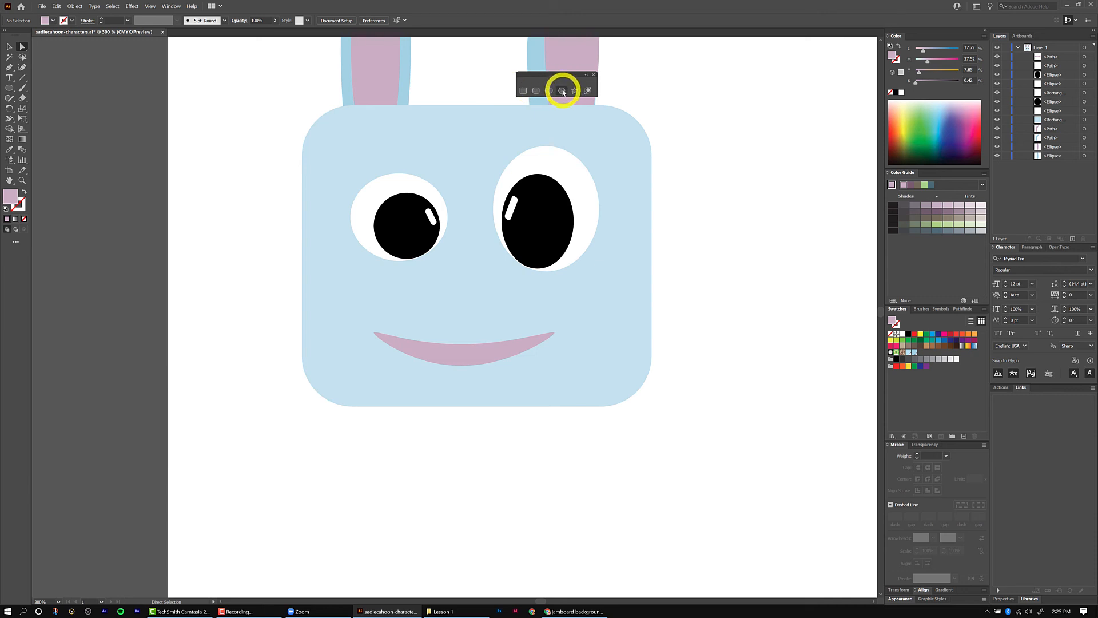
- Draw a pink triangle about 0.31 × 0.30 in between the eyes and mouth as the nose
{"action": "left_click", "coordinate": [563, 90]}
{"action": "left_click_drag", "start_coordinate": [450, 266], "coordinate": [459, 282]}
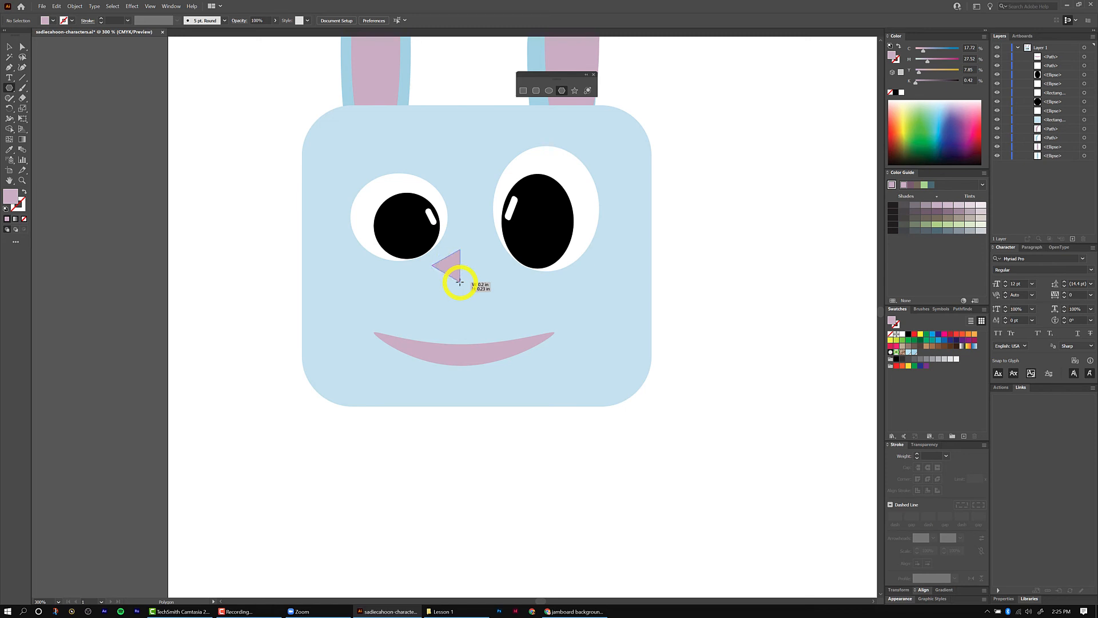
{"action": "left_click_drag", "start_coordinate": [459, 282], "coordinate": [473, 284]}
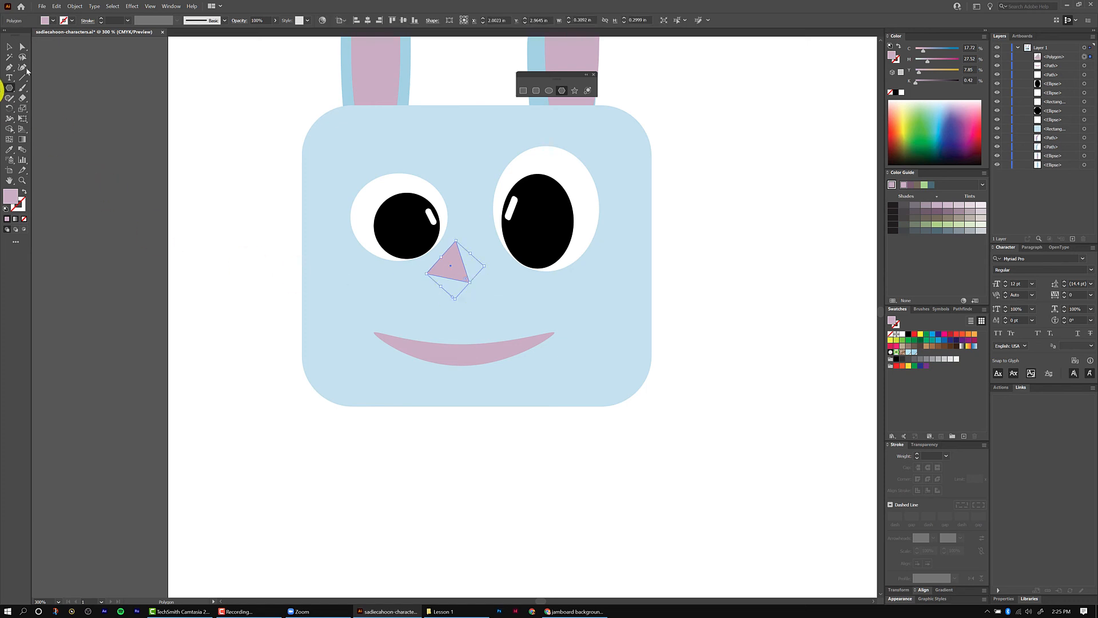
{"action": "left_click", "coordinate": [9, 46]}
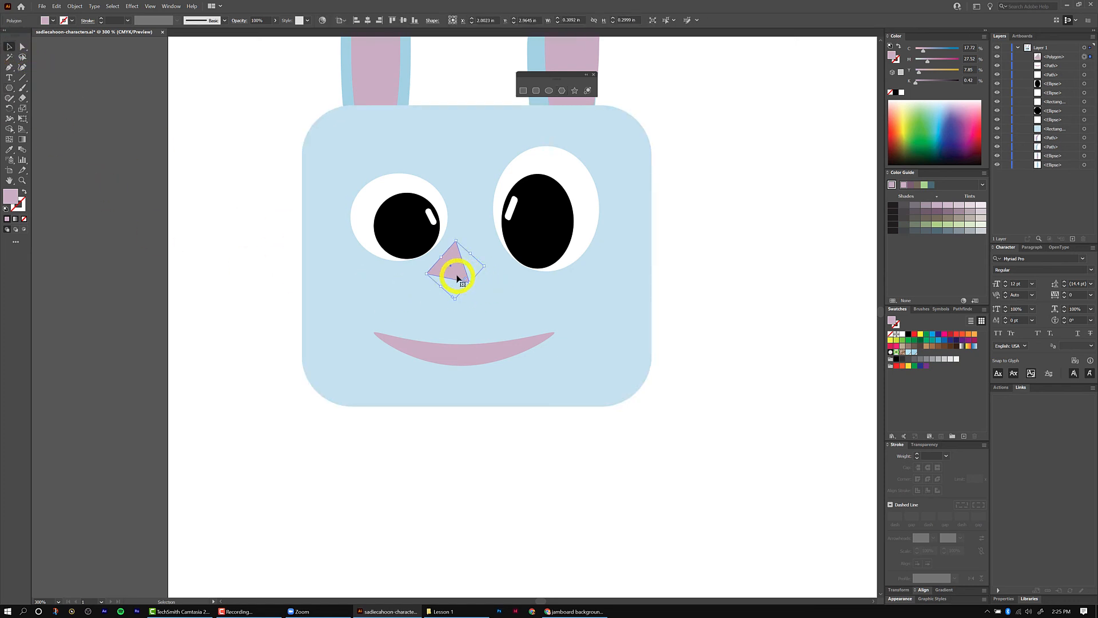
- Shift the triangular nose slightly toward the mouth and fill it with black
{"action": "left_click_drag", "start_coordinate": [456, 270], "coordinate": [463, 280]}
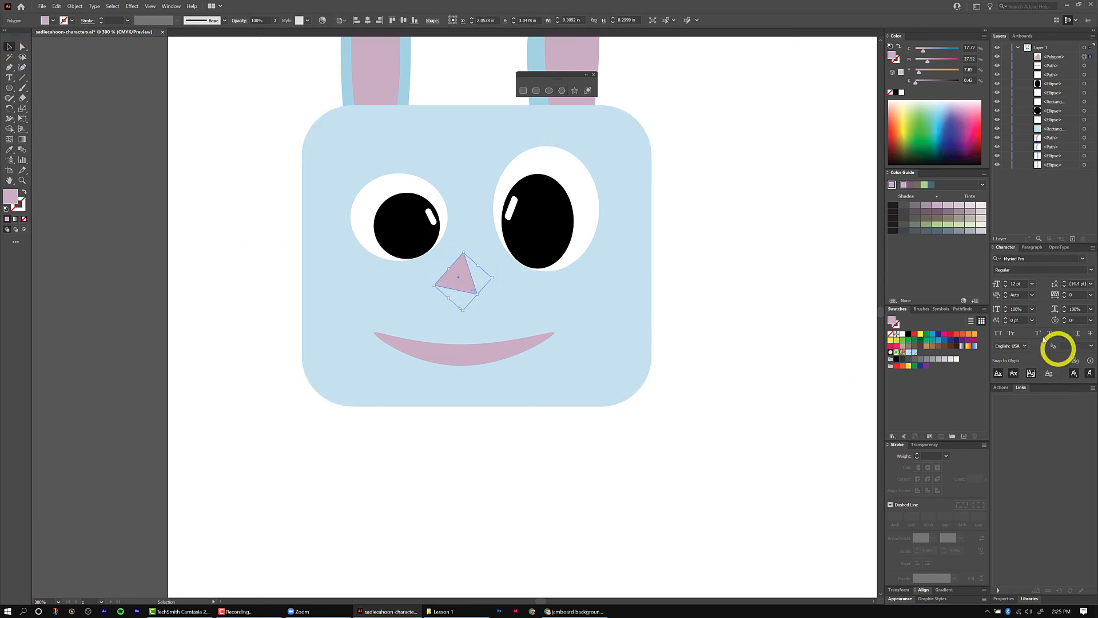
{"action": "left_click", "coordinate": [909, 333]}
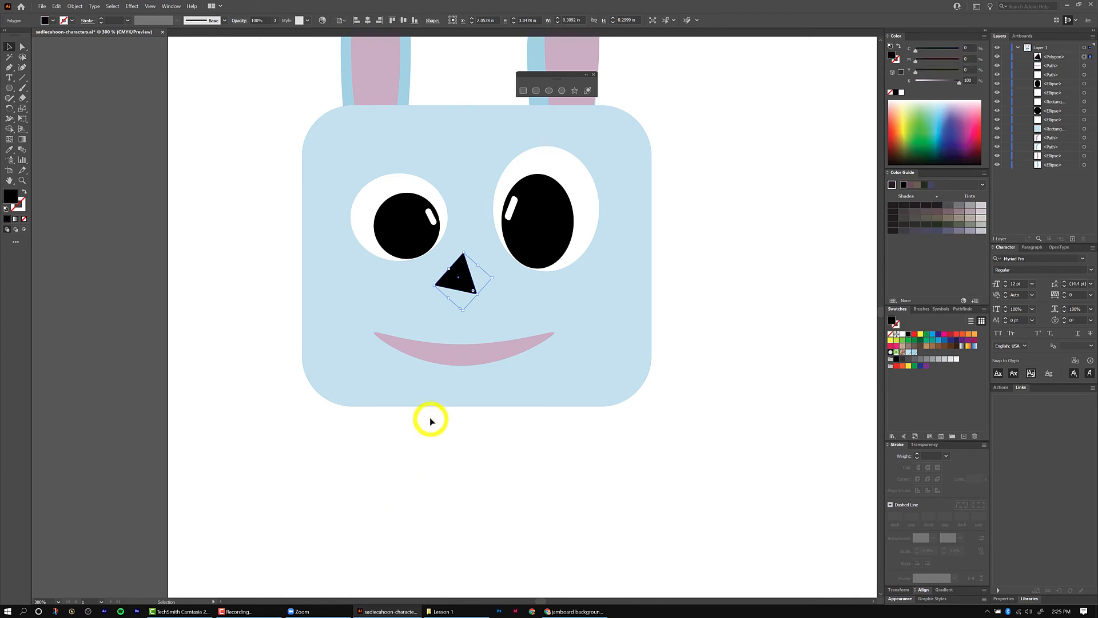
{"action": "scroll", "coordinate": [430, 421], "scroll_direction": "down", "scroll_amount": 1}
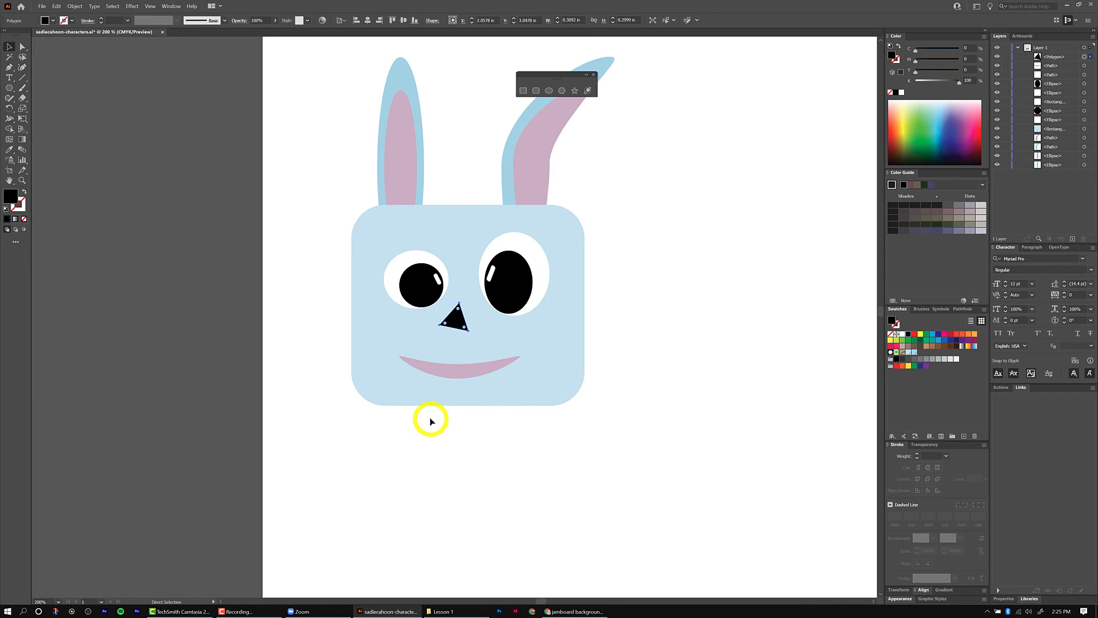
{"action": "scroll", "coordinate": [431, 421], "scroll_direction": "down", "scroll_amount": 1}
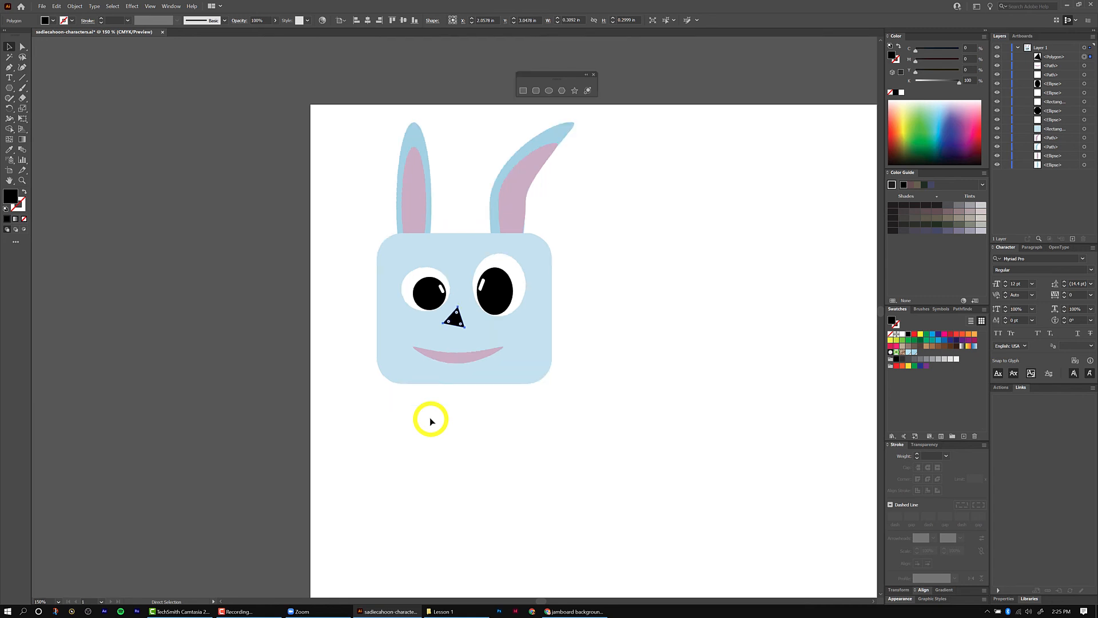
{"action": "left_click", "coordinate": [649, 341]}
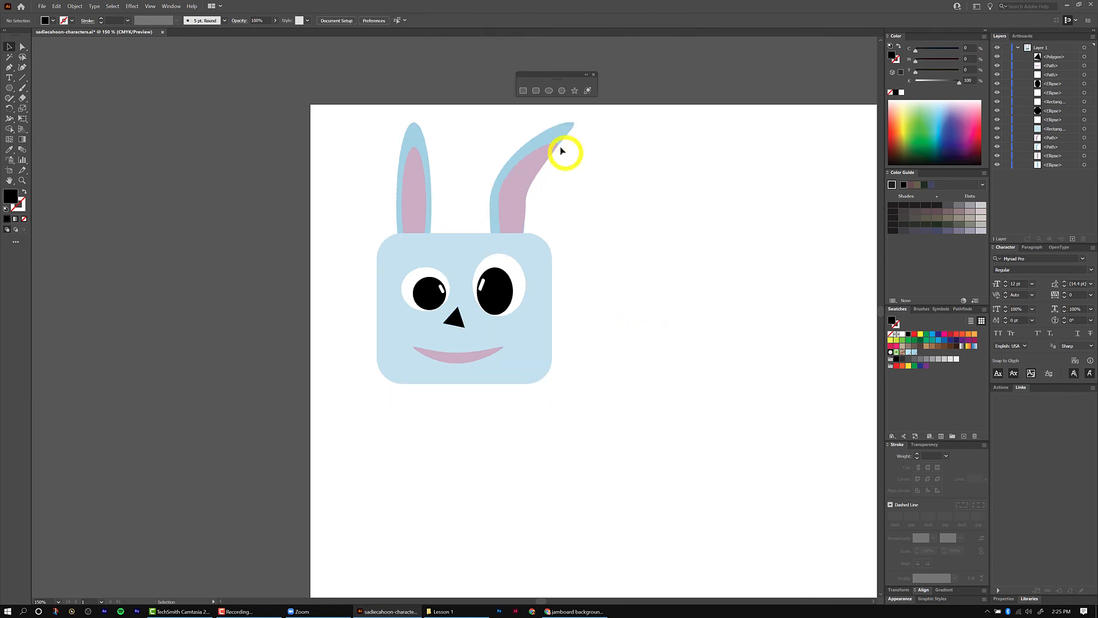
- Draw a black ellipse beneath the head for the body, enlarge it to about 3 × 2.76 in and center it
{"action": "left_click", "coordinate": [549, 91]}
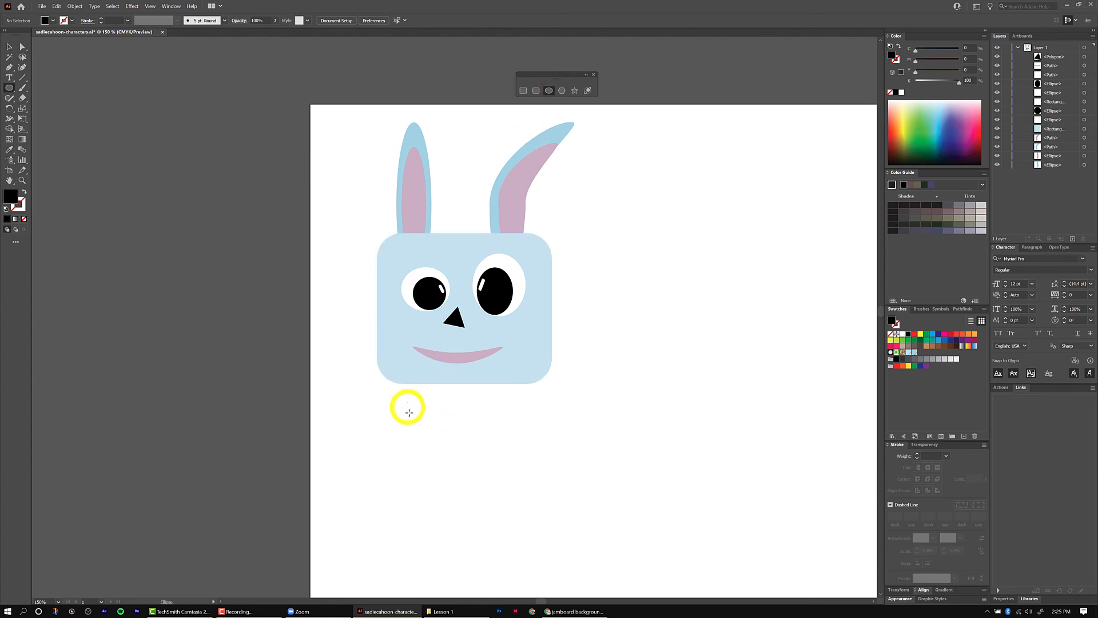
{"action": "mouse_move", "coordinate": [390, 400]}
{"action": "left_mouse_down"}
{"action": "mouse_move", "coordinate": [578, 574]}
{"action": "mouse_move", "coordinate": [569, 564]}
{"action": "mouse_move", "coordinate": [558, 591]}
{"action": "left_mouse_up"}
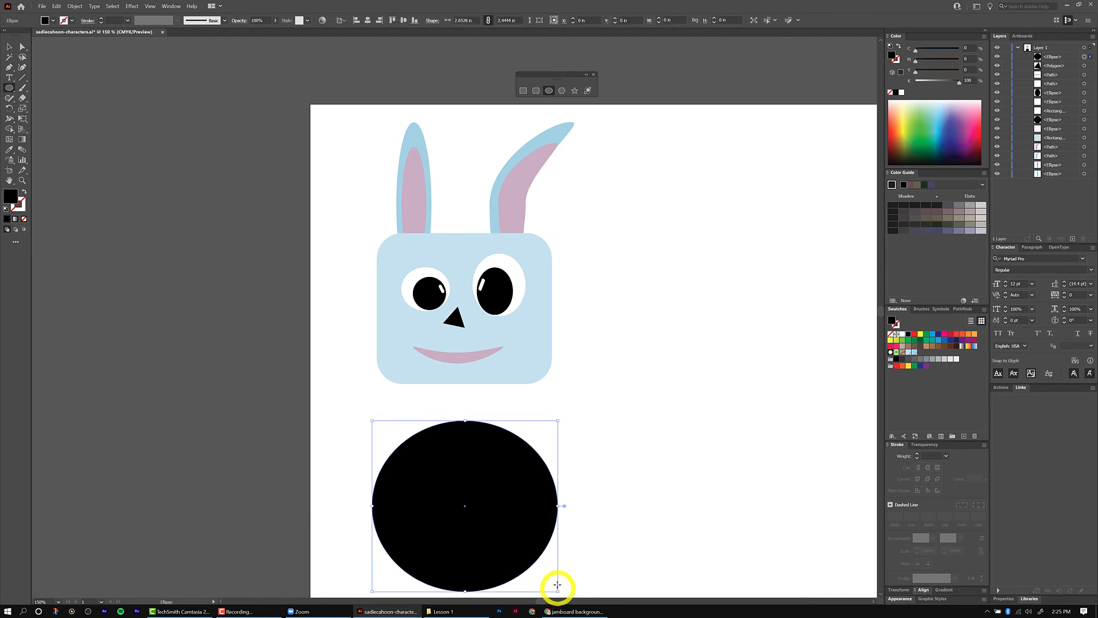
{"action": "scroll", "coordinate": [620, 477], "scroll_direction": "down", "scroll_amount": 4}
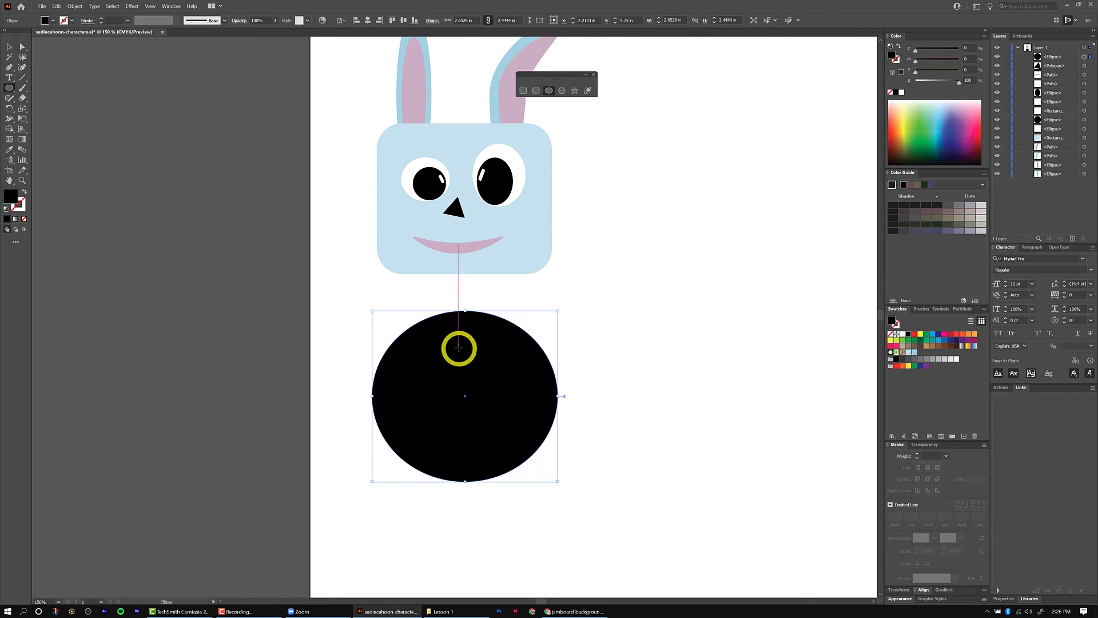
{"action": "key", "text": "v"}
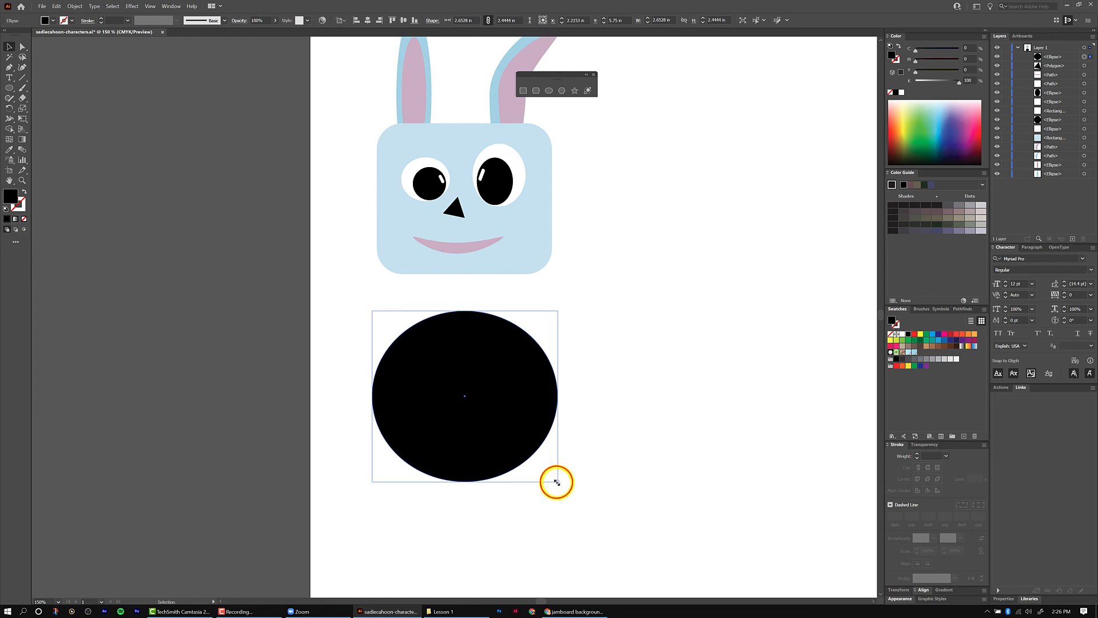
{"action": "left_click_drag", "start_coordinate": [557, 482], "coordinate": [584, 525]}
{"action": "left_click_drag", "start_coordinate": [504, 462], "coordinate": [495, 470]}
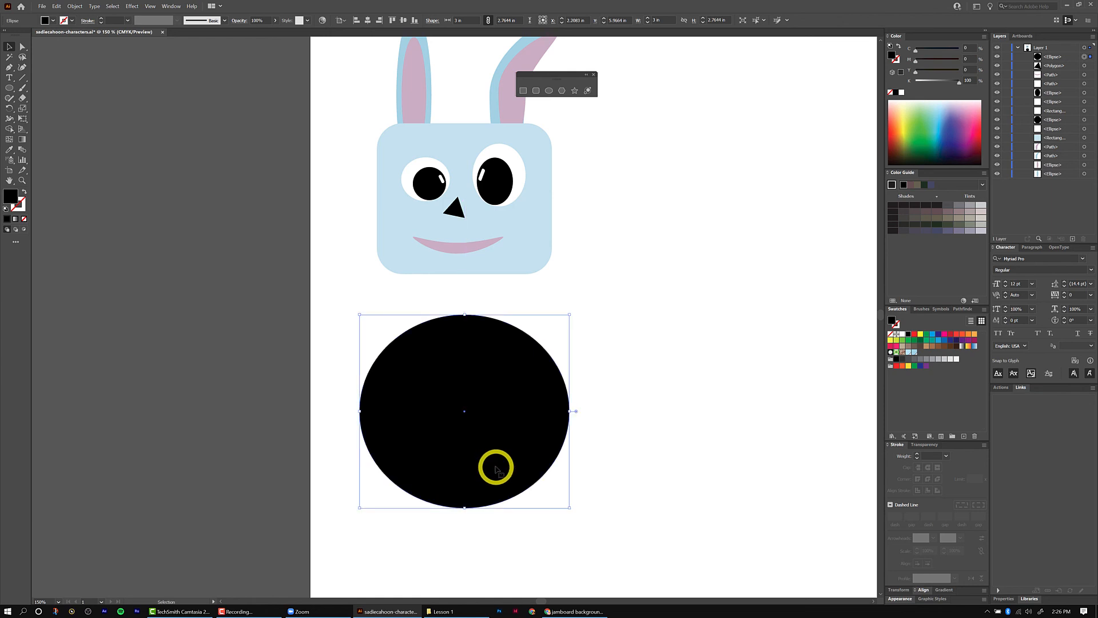
- Pull the body ellipse's top anchor up to the mouth to form an egg shape
{"action": "key", "text": "a"}
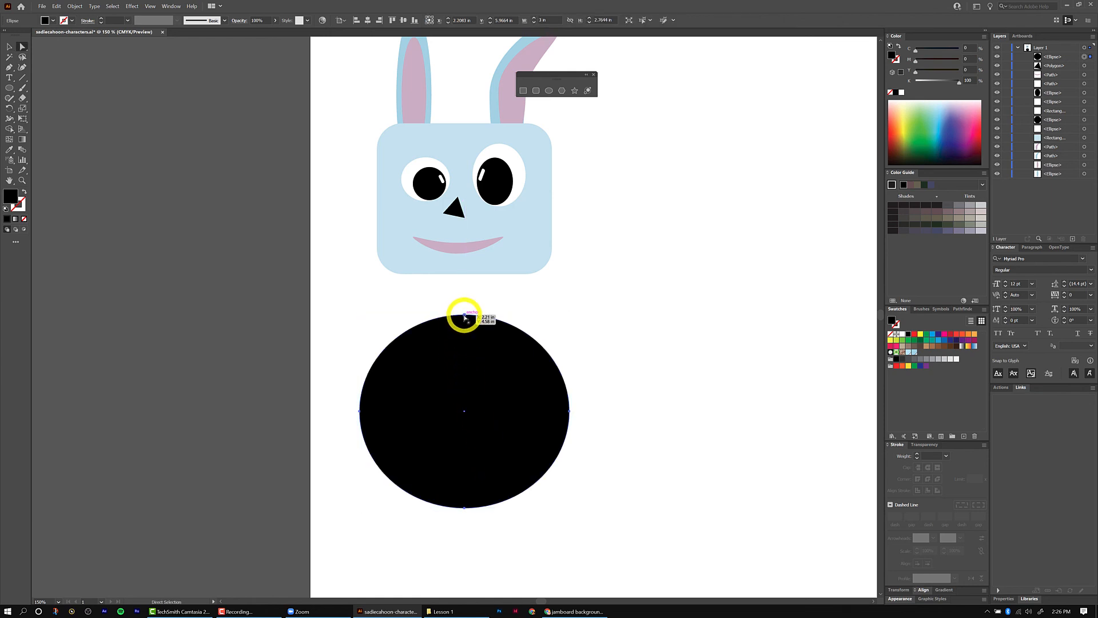
{"action": "left_click", "coordinate": [465, 316]}
{"action": "left_click_drag", "start_coordinate": [465, 316], "coordinate": [464, 238]}
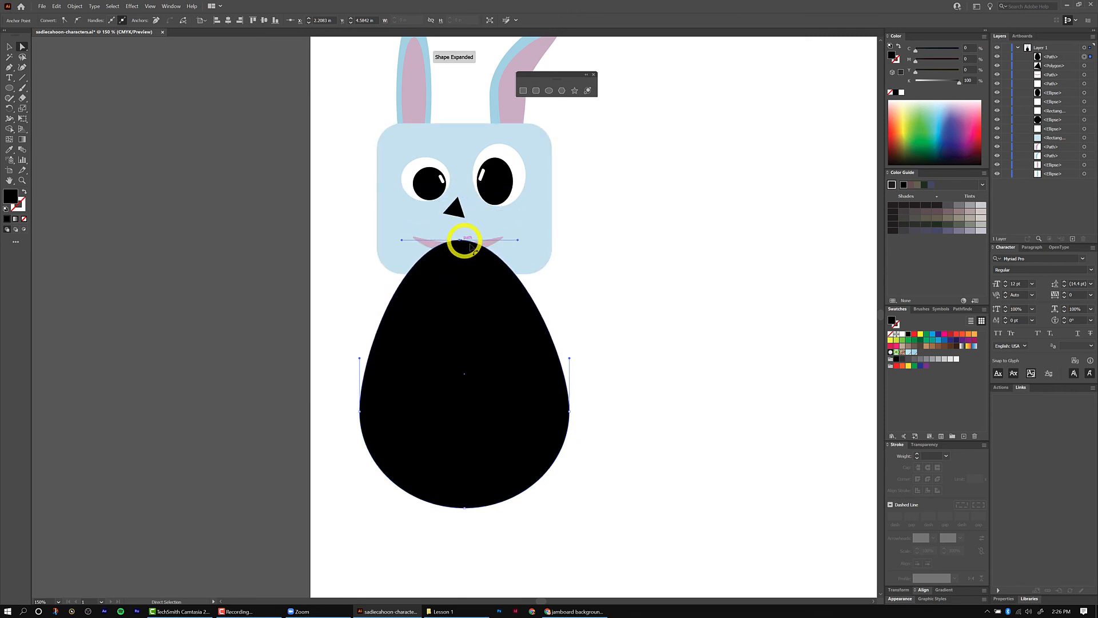
{"action": "left_click", "coordinate": [689, 336]}
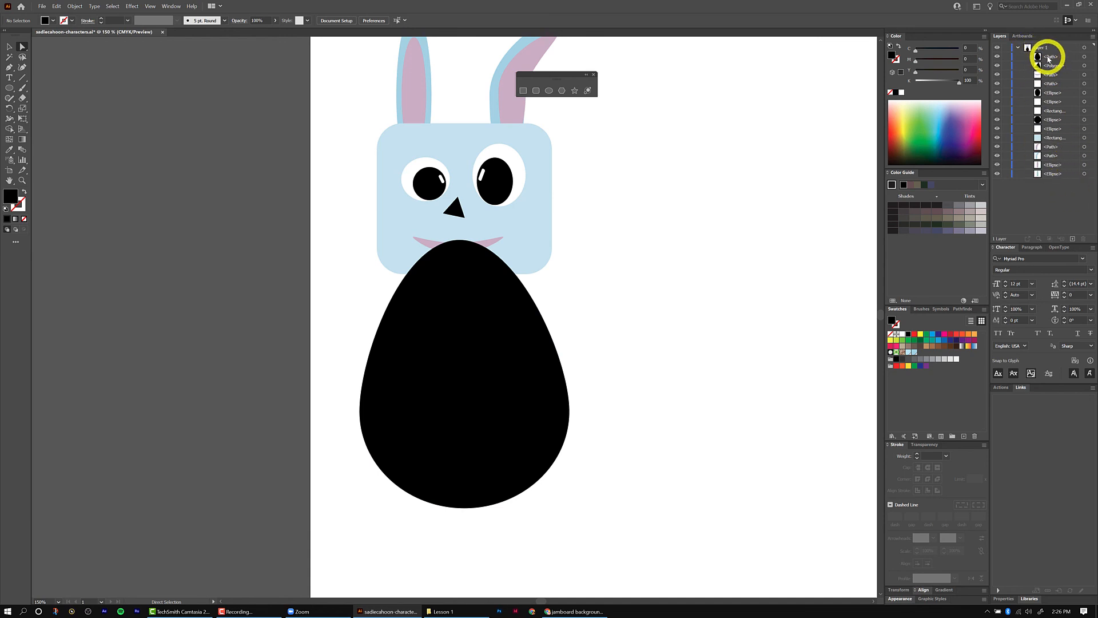
- Move the body to the bottom of the layer stack and fill it with the C=28 M=4 Y=4 K=2 light blue swatch
{"action": "left_click_drag", "start_coordinate": [1051, 56], "coordinate": [1051, 177]}
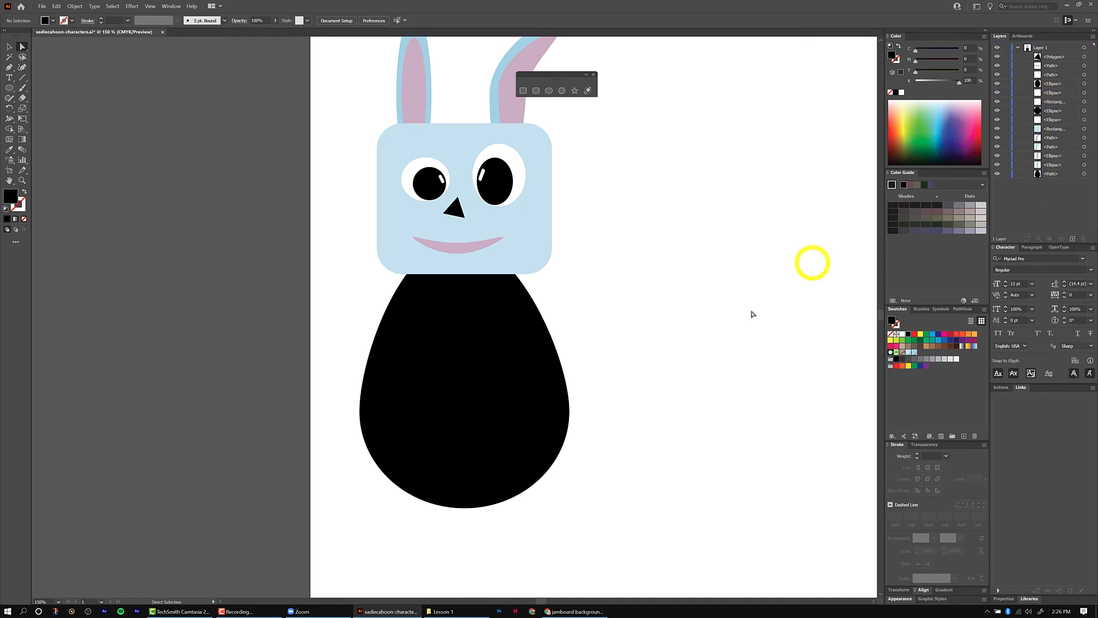
{"action": "left_click", "coordinate": [479, 353]}
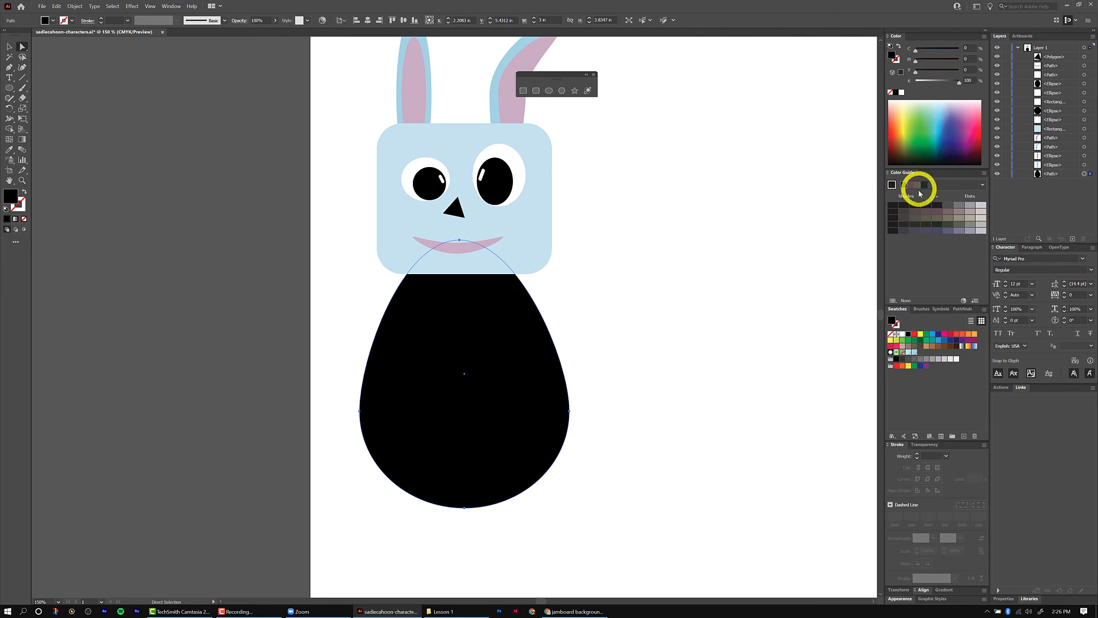
{"action": "left_click", "coordinate": [914, 352]}
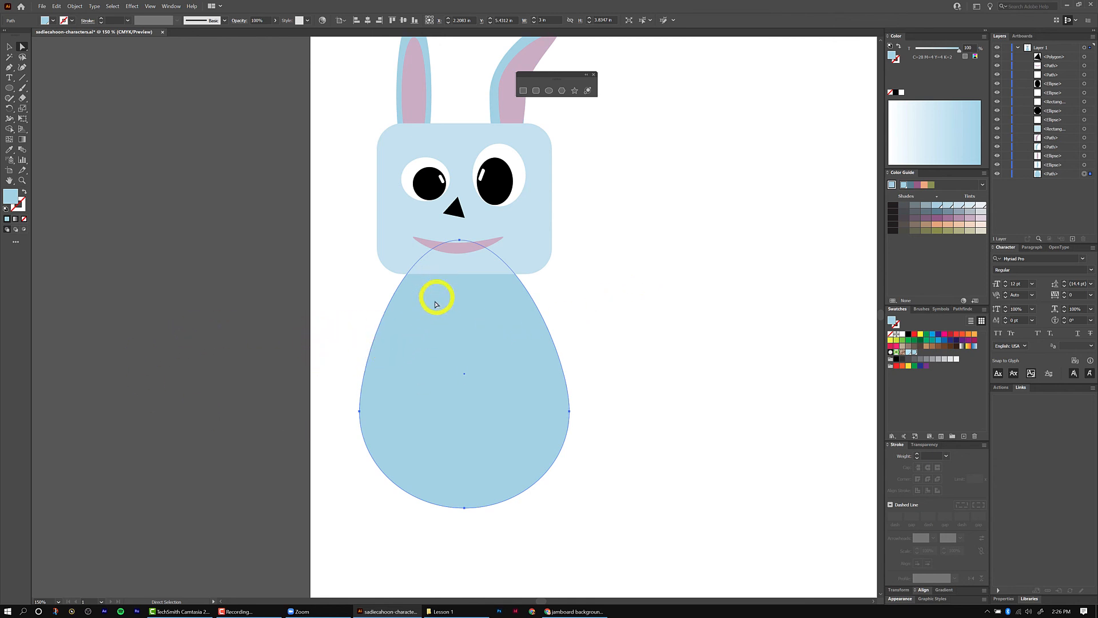
- Angle the upper handles of both side anchors inward to give the body a narrow neck and wide base
{"action": "left_click", "coordinate": [360, 411]}
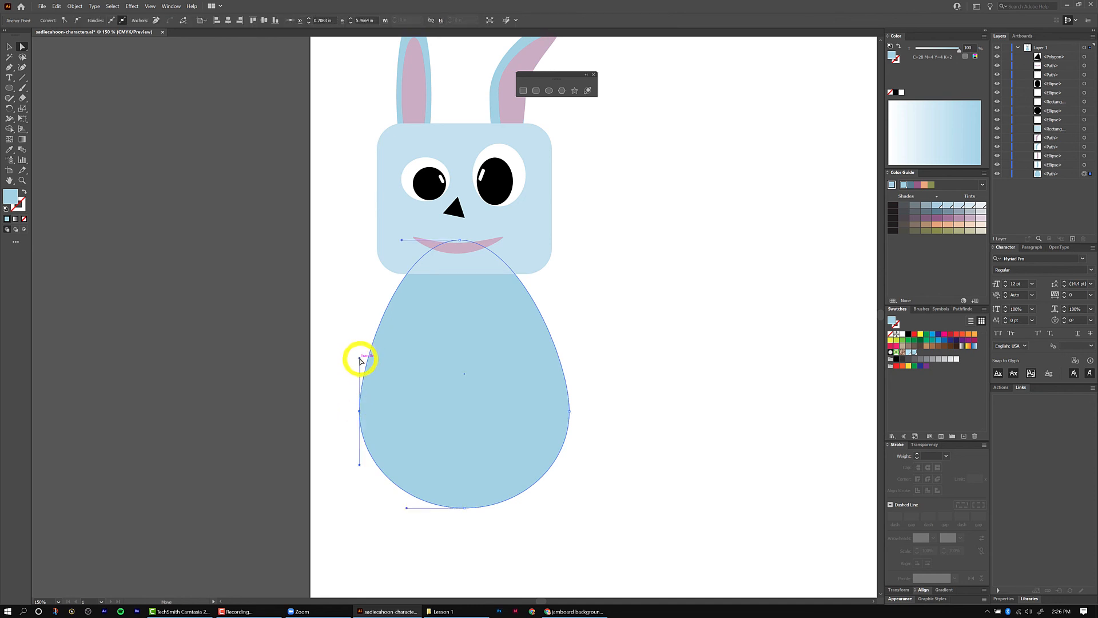
{"action": "left_click_drag", "start_coordinate": [360, 360], "coordinate": [400, 353]}
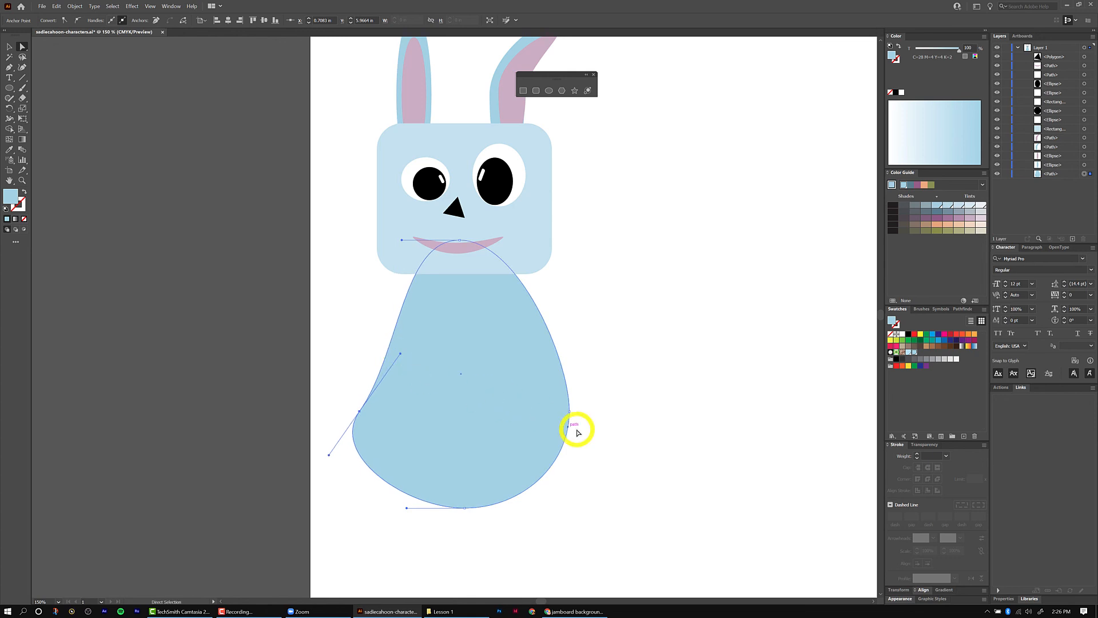
{"action": "left_click", "coordinate": [571, 412]}
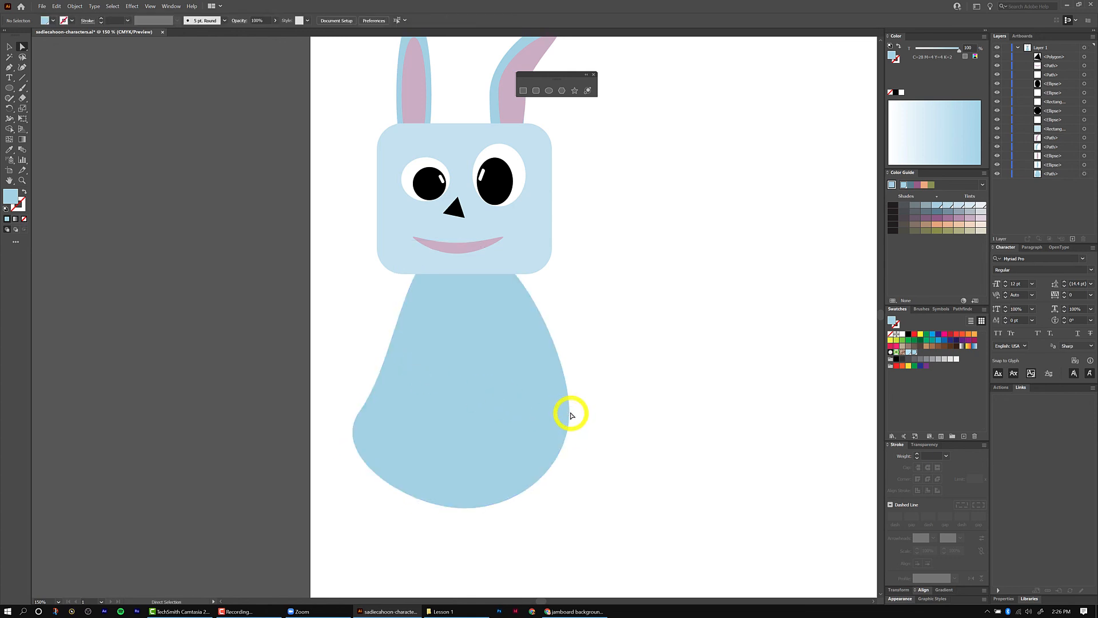
{"action": "left_click", "coordinate": [570, 411]}
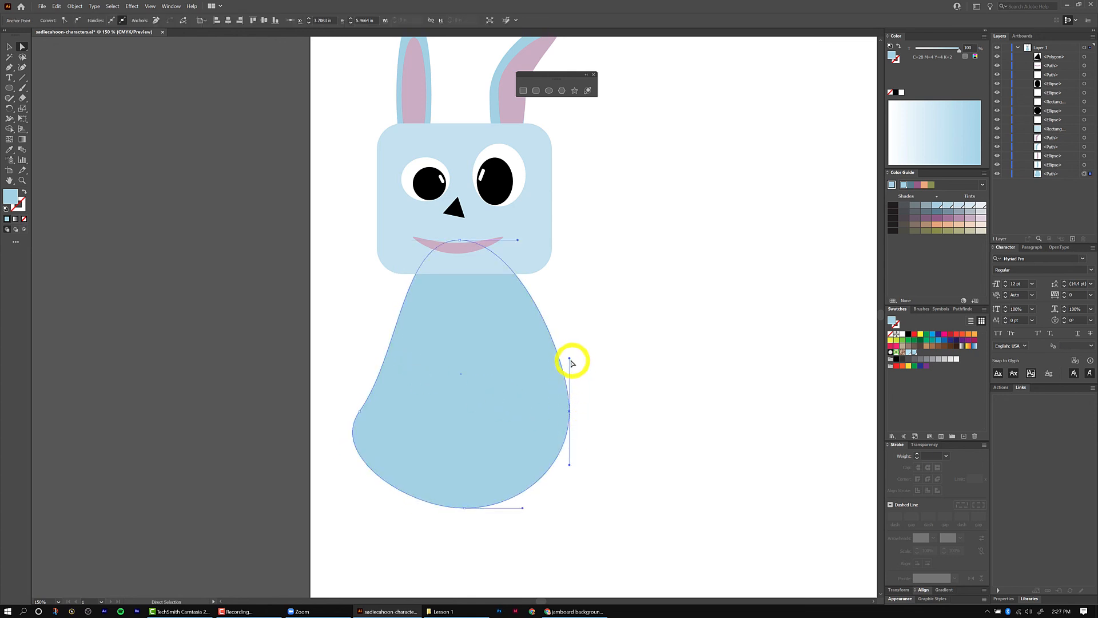
{"action": "left_click_drag", "start_coordinate": [570, 359], "coordinate": [480, 274]}
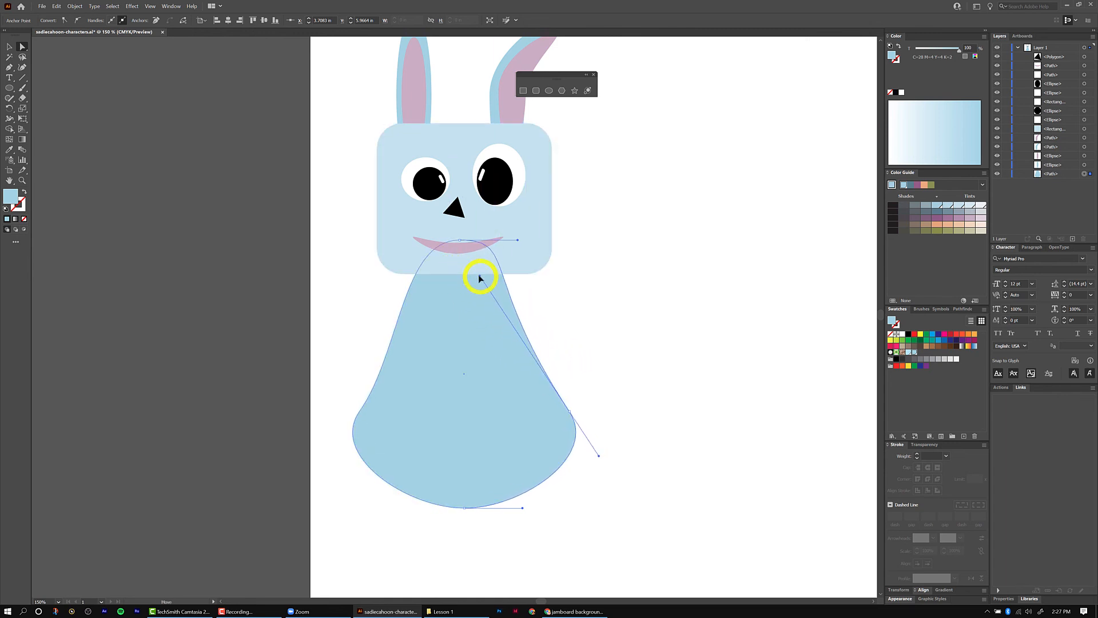
{"action": "left_click", "coordinate": [698, 376]}
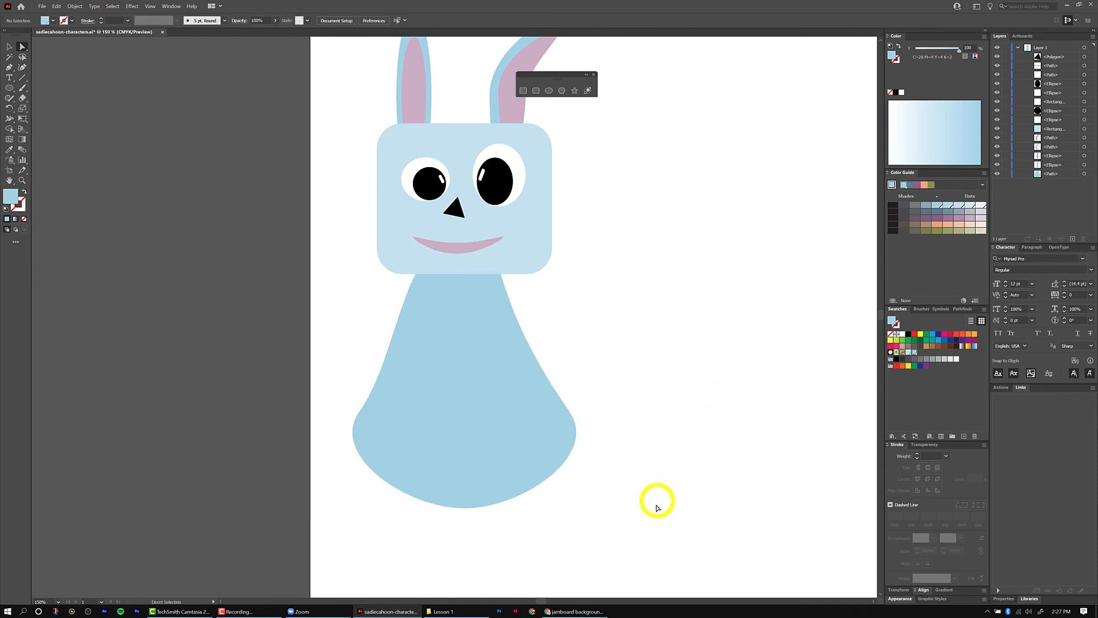
- Draw a flat ellipse about 1.24 × 0.54 in as a foot and place it overlapping the body's lower left edge
{"action": "scroll", "coordinate": [654, 518], "scroll_direction": "down", "scroll_amount": 5}
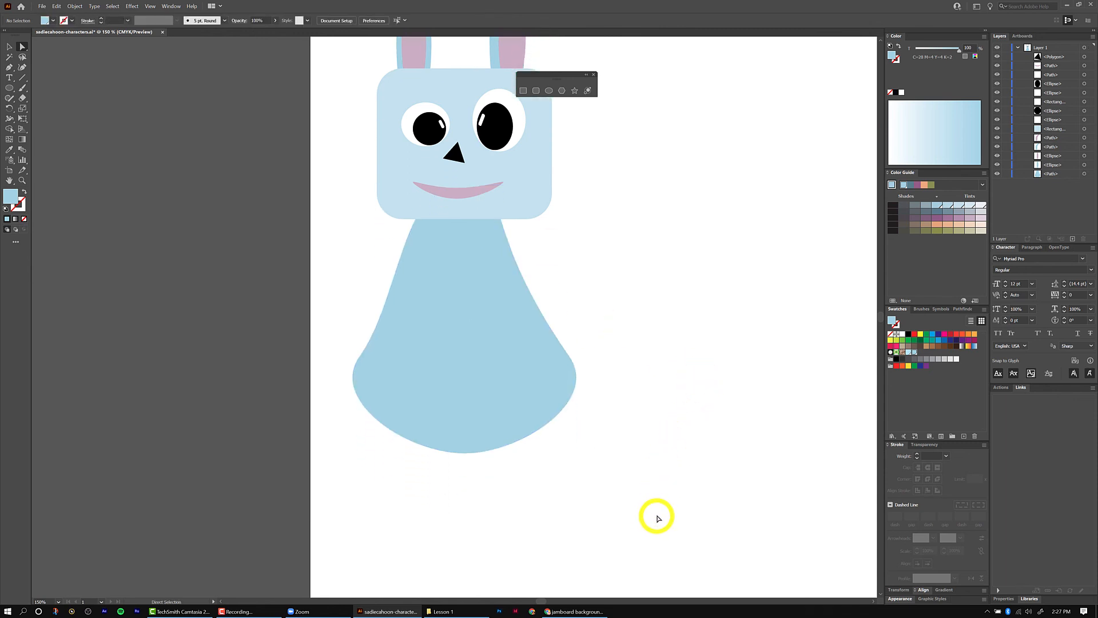
{"action": "scroll", "coordinate": [659, 518], "scroll_direction": "down", "scroll_amount": 1}
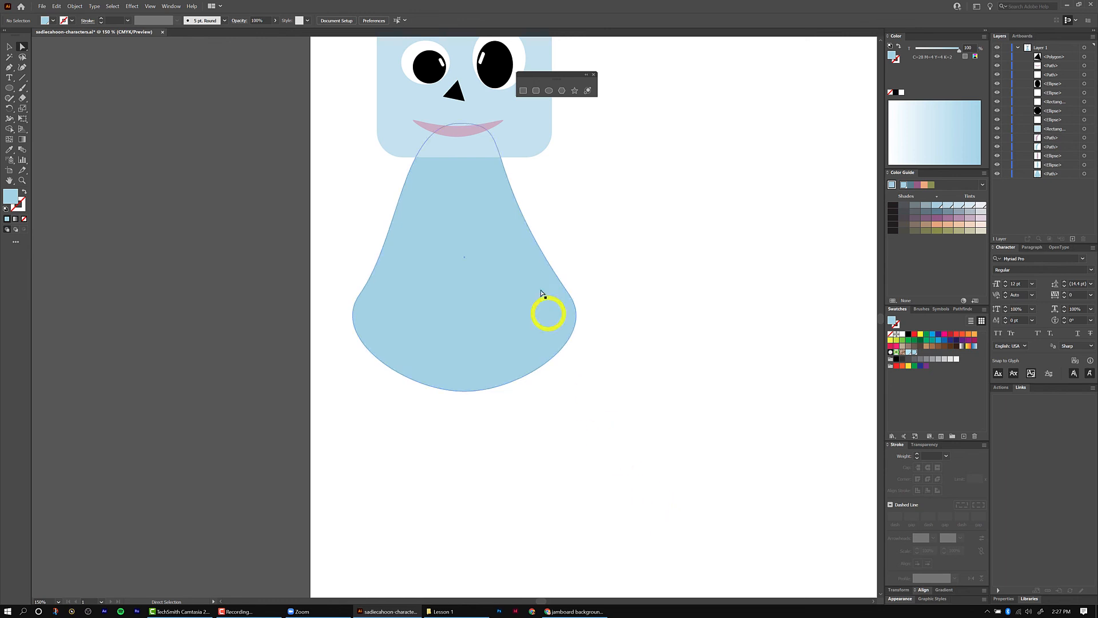
{"action": "left_click", "coordinate": [549, 90]}
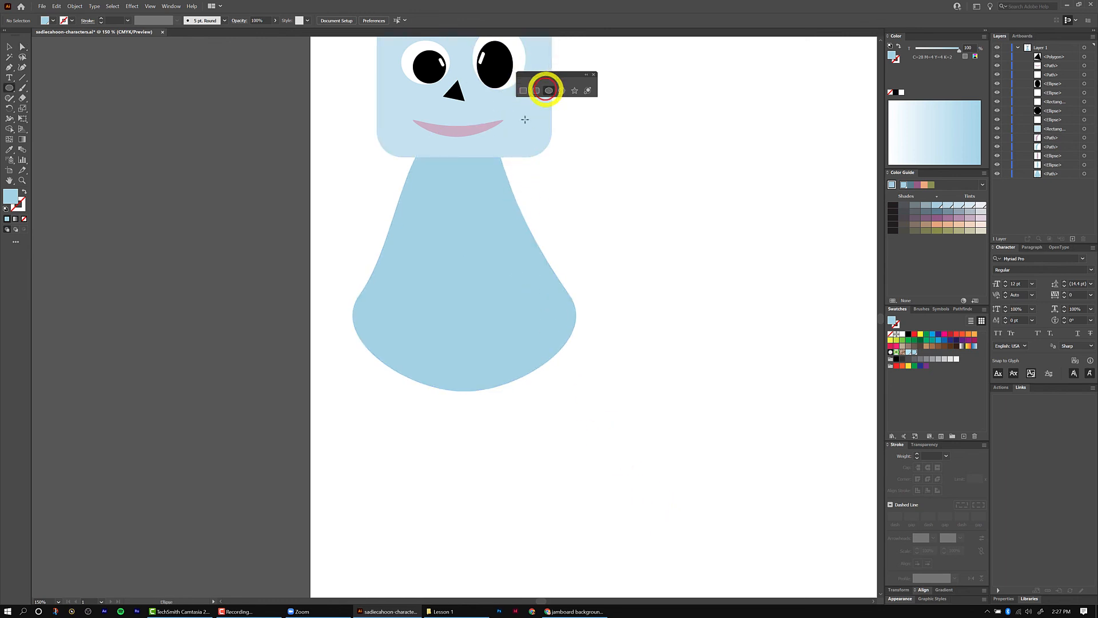
{"action": "left_click_drag", "start_coordinate": [404, 367], "coordinate": [317, 405]}
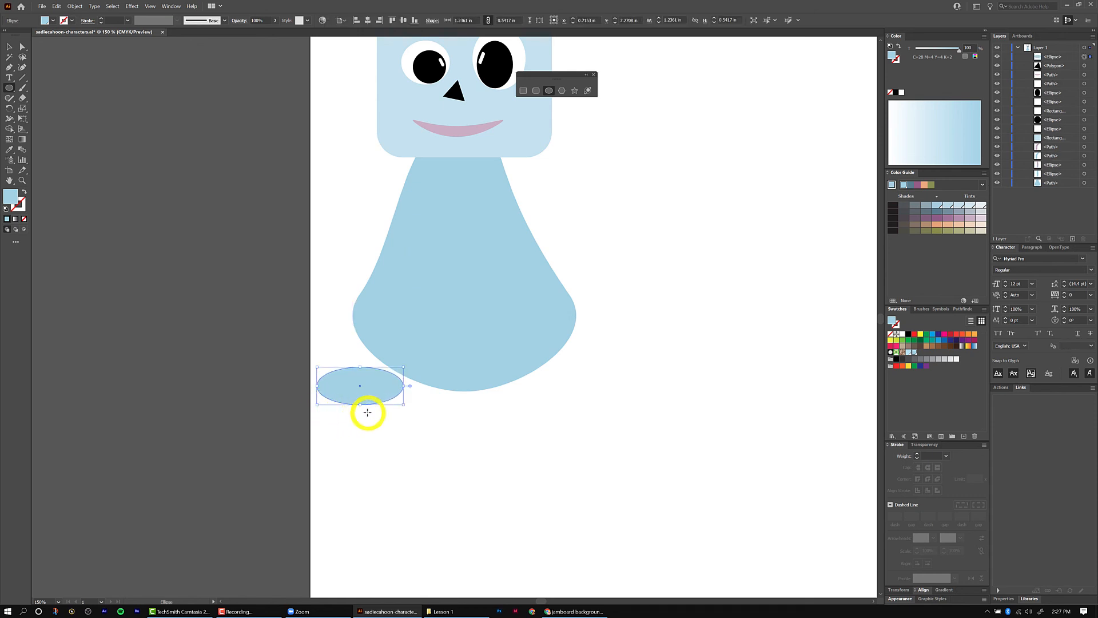
{"action": "key", "text": "v"}
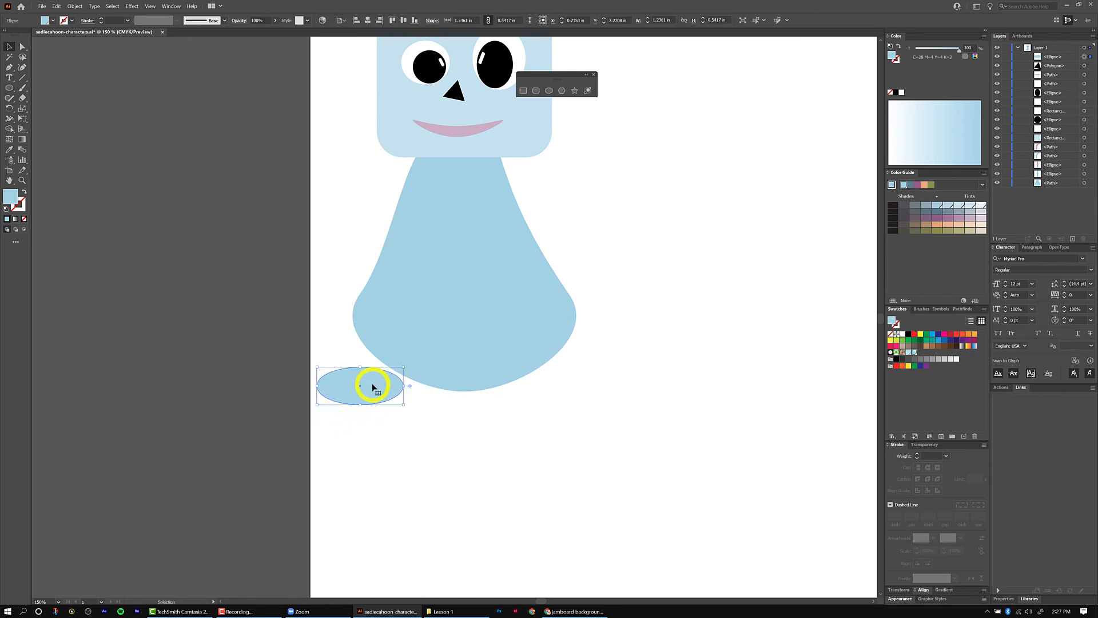
{"action": "left_click_drag", "start_coordinate": [358, 392], "coordinate": [374, 377]}
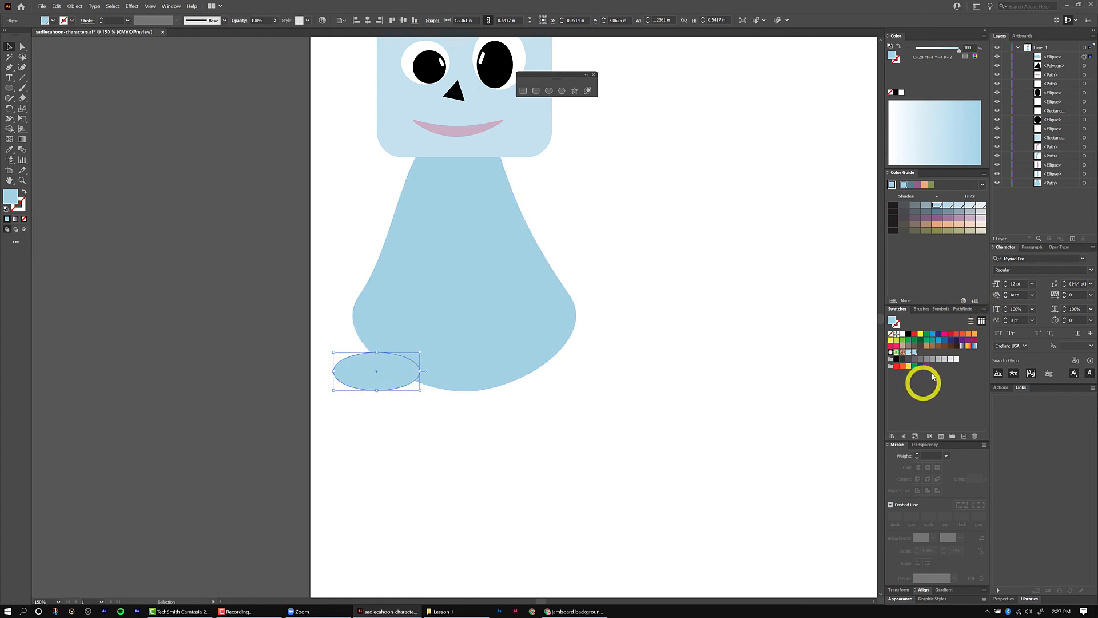
- Fill the foot with a new global swatch of C 49, M 7, Y 7, K 3.5 and move it behind the body
{"action": "left_click", "coordinate": [984, 310]}
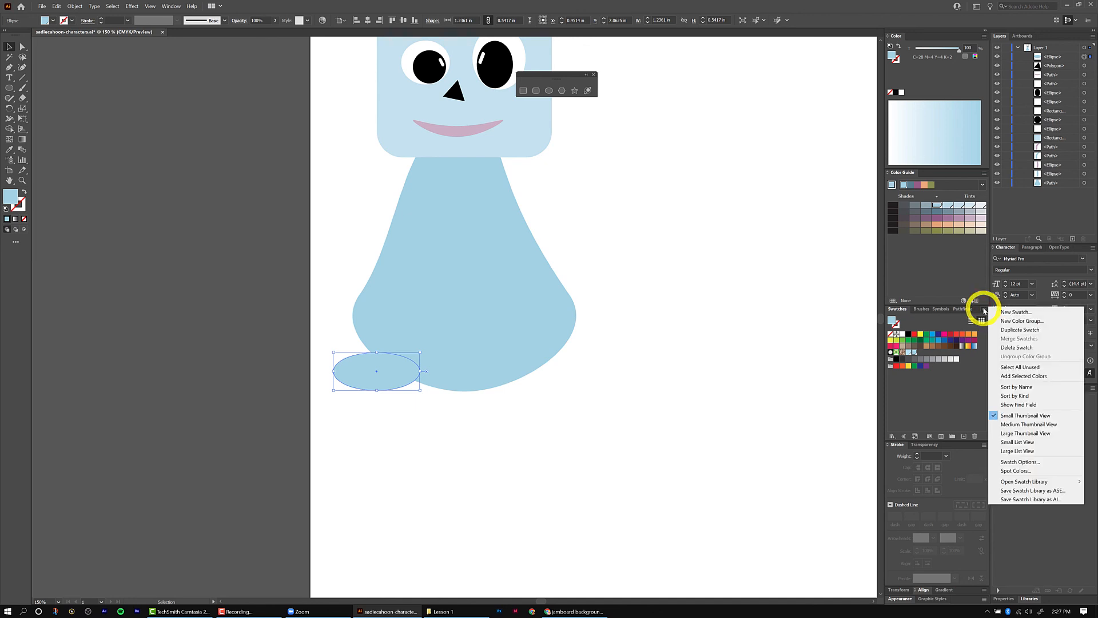
{"action": "left_click", "coordinate": [1010, 312]}
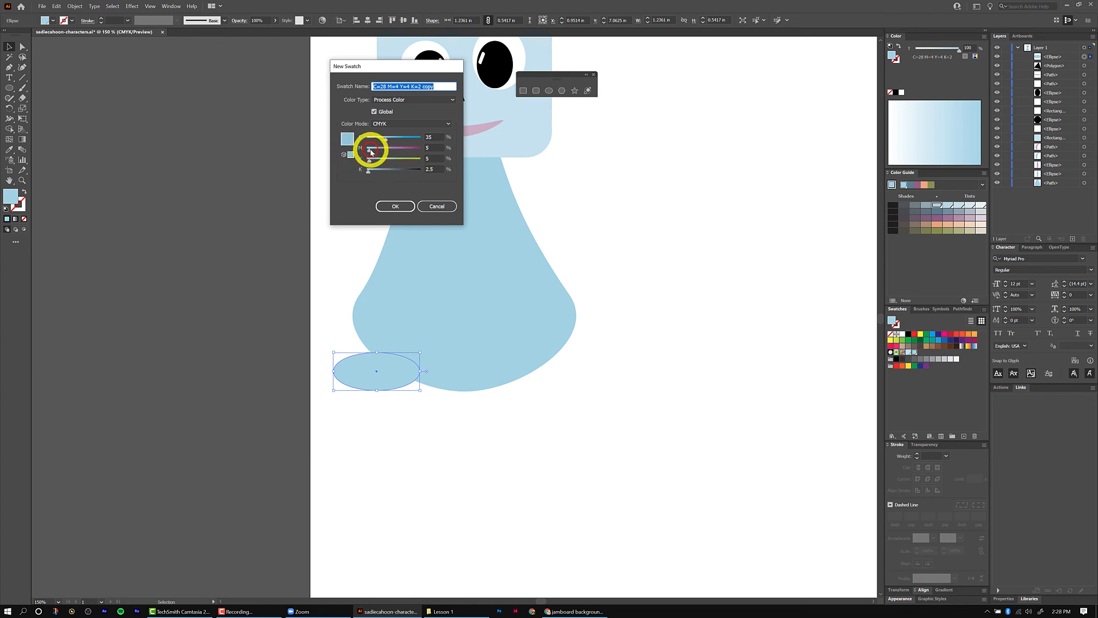
{"action": "left_click_drag", "start_coordinate": [371, 151], "coordinate": [372, 153]}
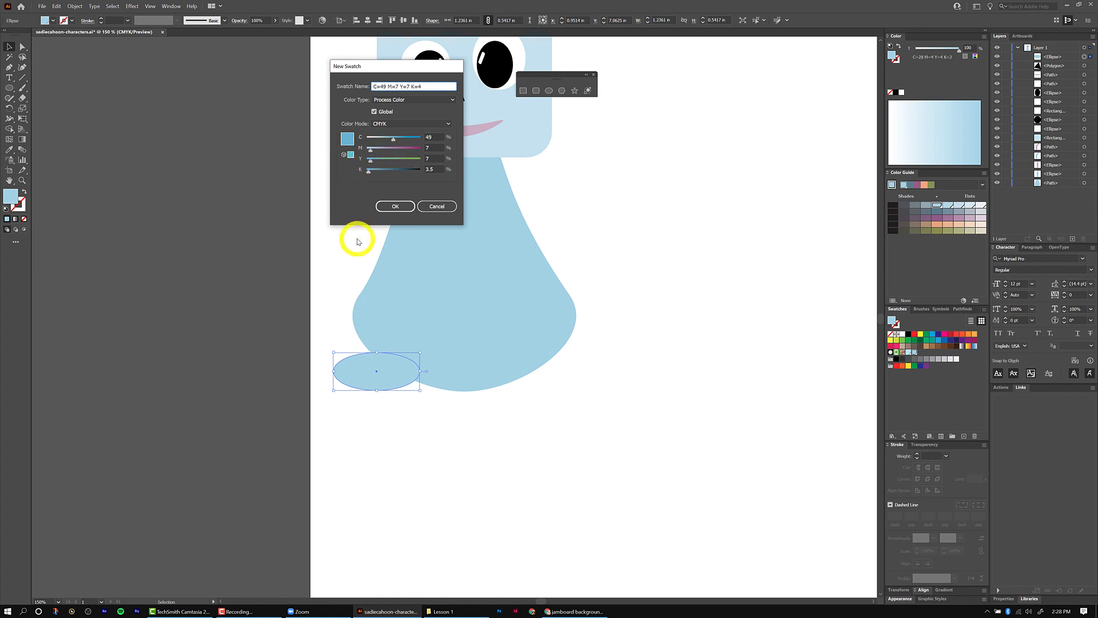
{"action": "left_click", "coordinate": [386, 207]}
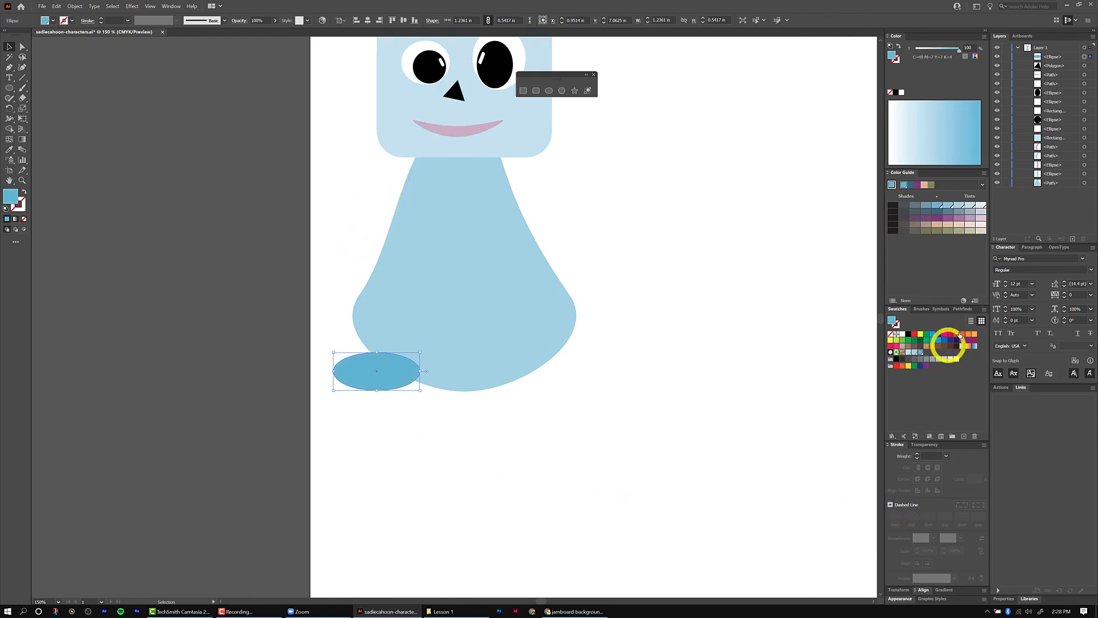
{"action": "left_click_drag", "start_coordinate": [1050, 59], "coordinate": [1036, 183]}
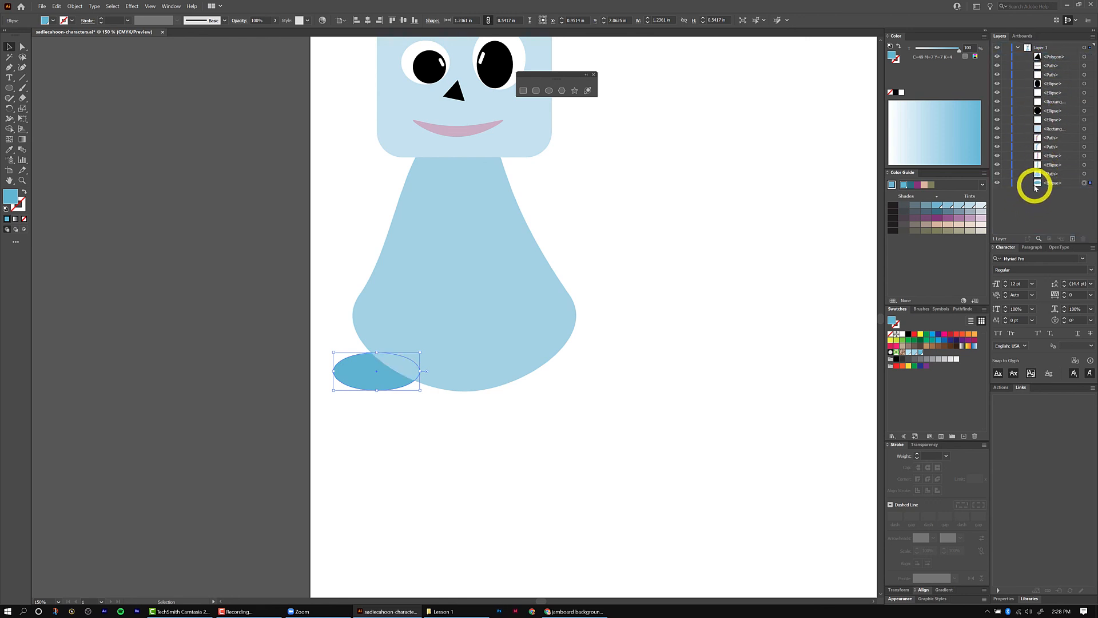
- Lighten the foot's global blue swatch to C=33 M=5 Y=5 K=2 with the preview on
{"action": "double_click", "coordinate": [922, 353]}
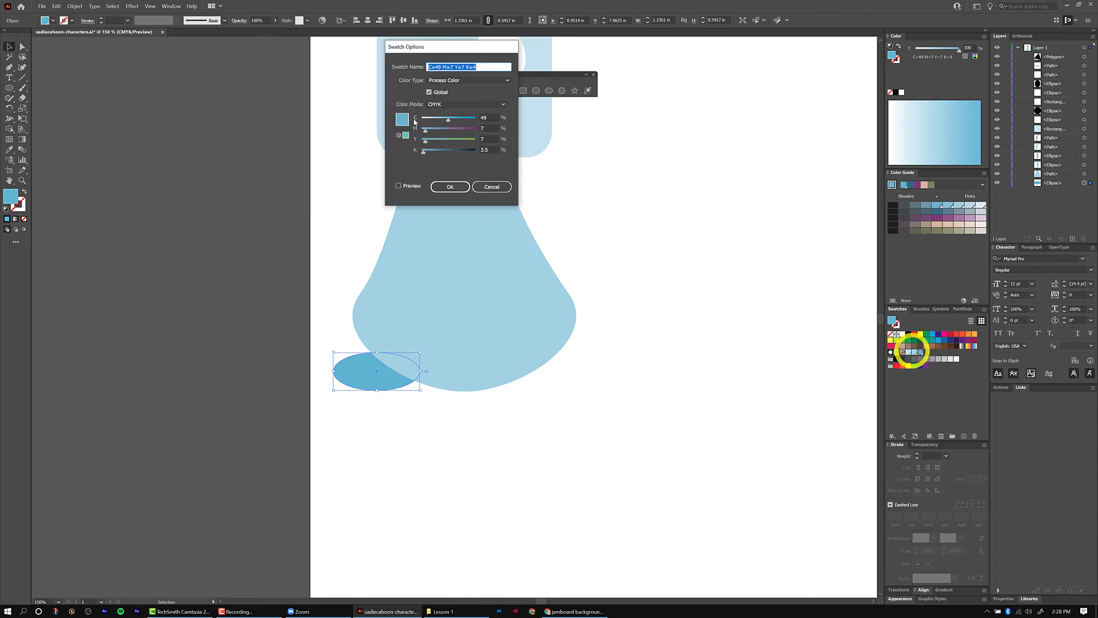
{"action": "left_click", "coordinate": [399, 187]}
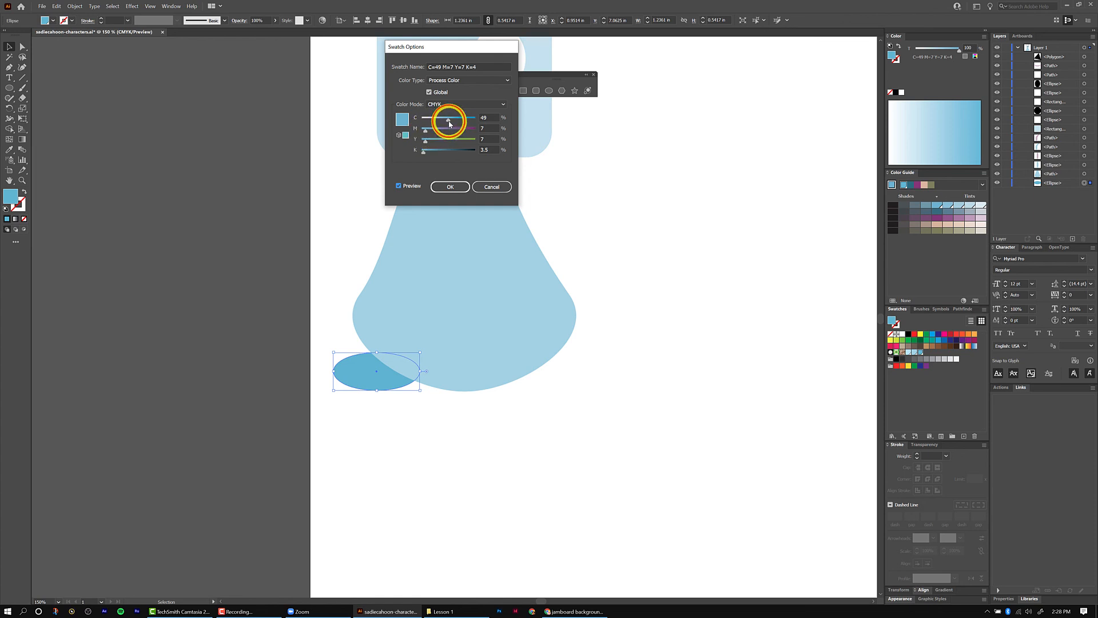
{"action": "left_click_drag", "start_coordinate": [443, 126], "coordinate": [441, 125]}
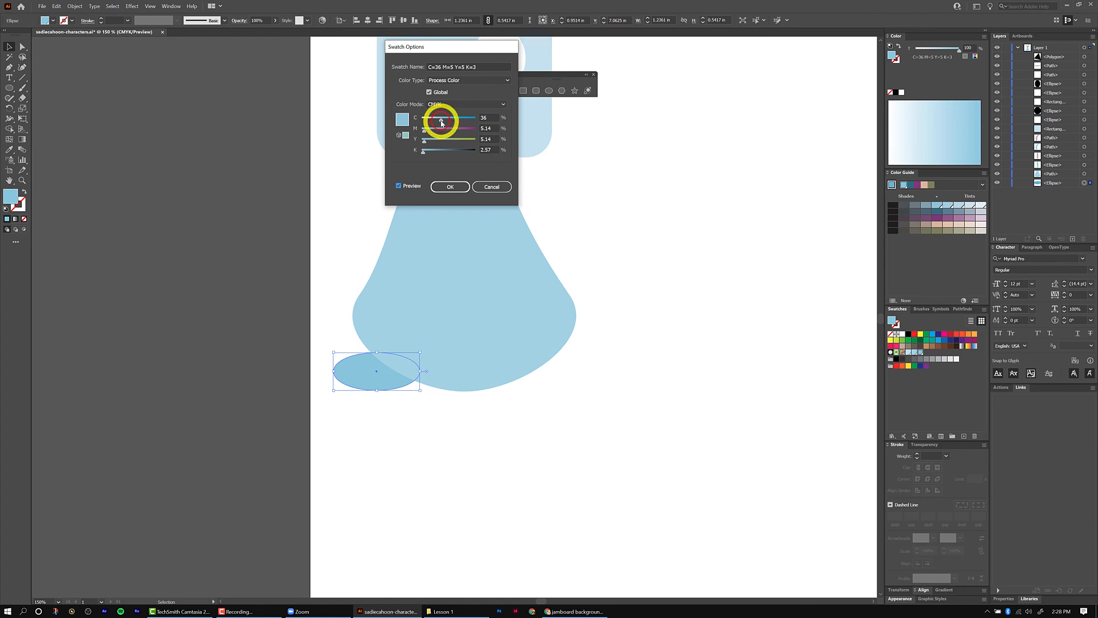
{"action": "left_click", "coordinate": [452, 186]}
{"action": "left_click", "coordinate": [626, 537]}
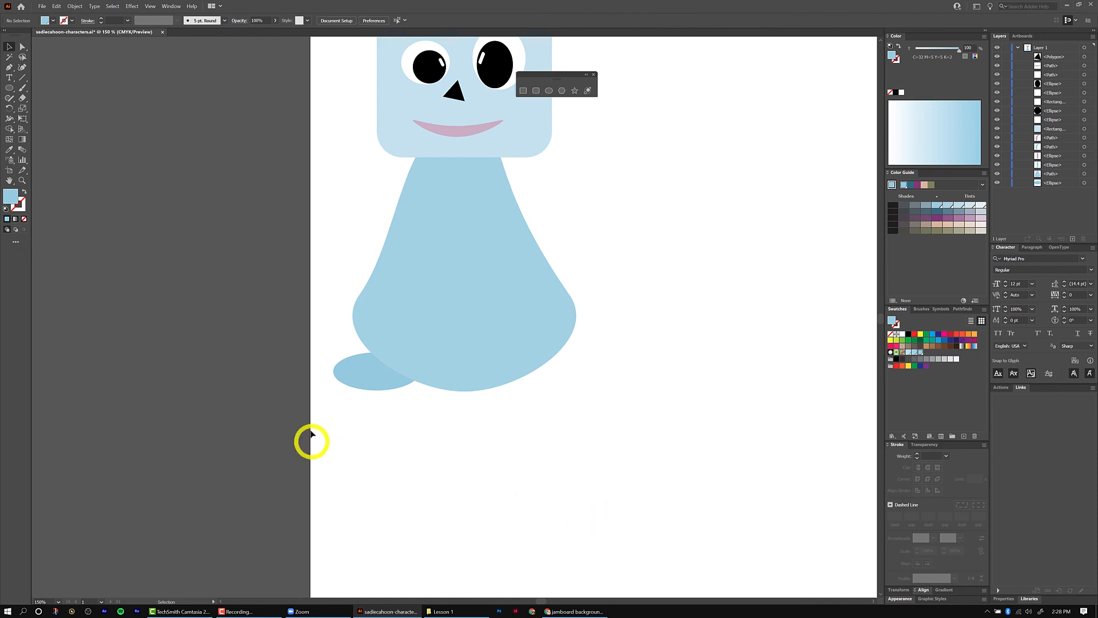
- Duplicate the foot ellipse and place the copy behind the body's lower right edge, roughly level with the first foot
{"action": "left_click", "coordinate": [386, 381]}
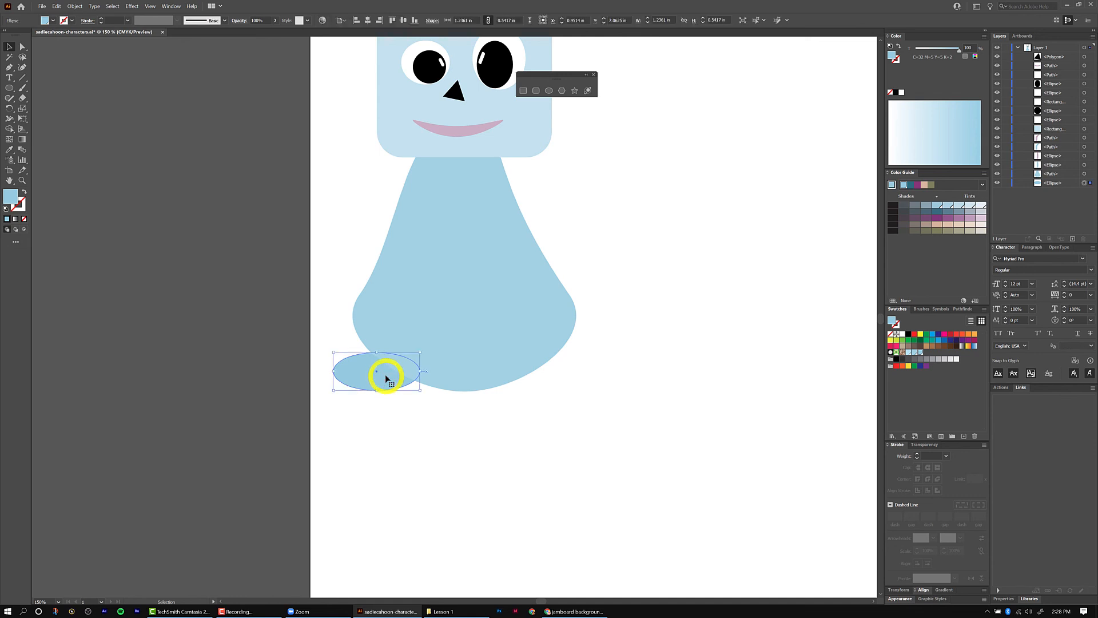
{"action": "left_click_drag", "start_coordinate": [387, 378], "coordinate": [570, 376]}
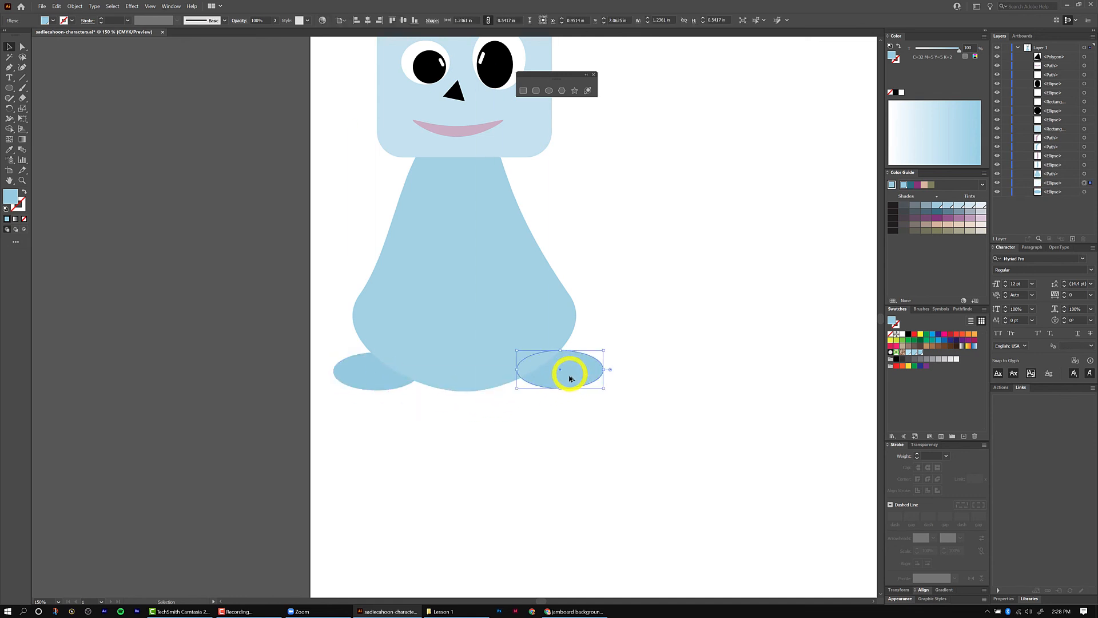
{"action": "left_click", "coordinate": [507, 487]}
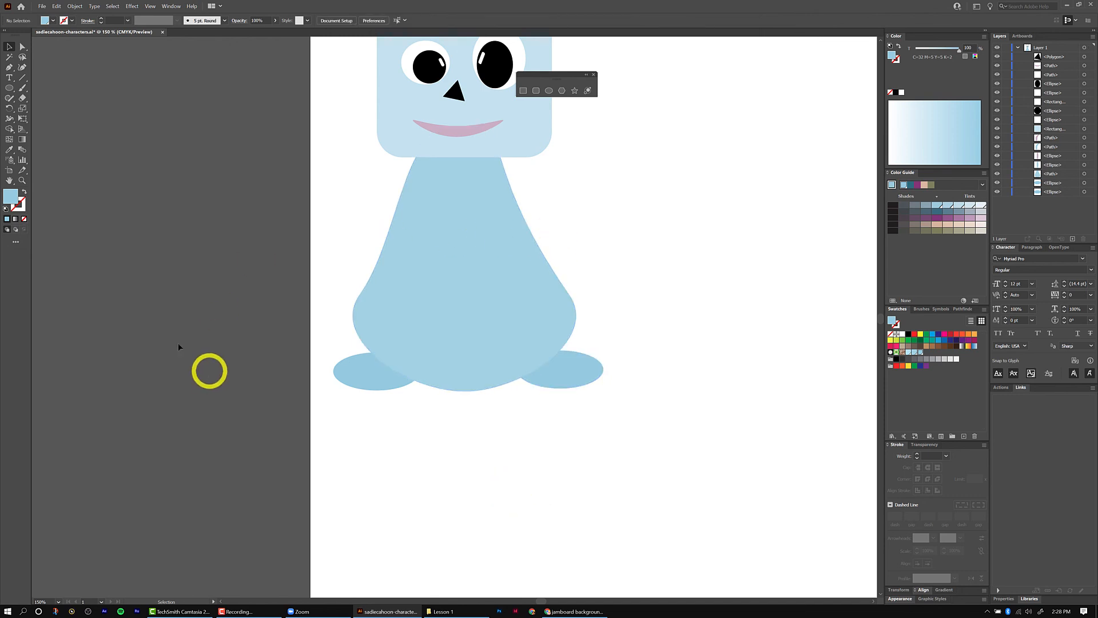
- Draw a many-pointed star about 1.06 in wide over the body's right edge as a fluffy tail, adding dozens of thin points
{"action": "left_click", "coordinate": [574, 90]}
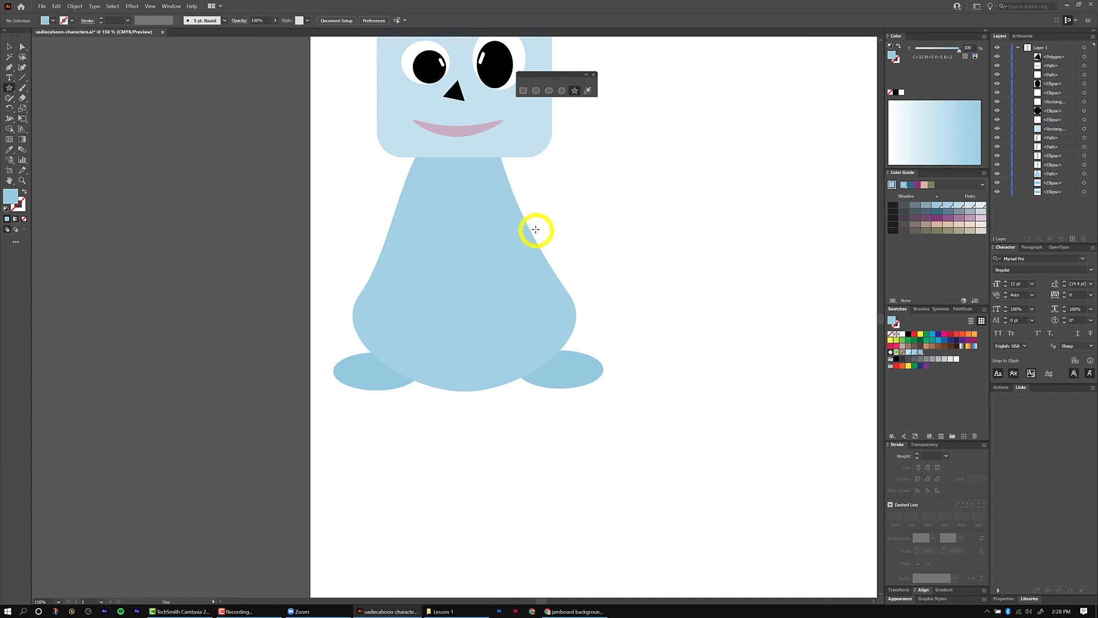
{"action": "left_click_drag", "start_coordinate": [534, 227], "coordinate": [557, 249]}
{"action": "key", "text": "Up"}
{"action": "key", "text": "Up"}
{"action": "key", "text": "Up"}
{"action": "key", "text": "Up"}
{"action": "key", "text": "Up"}
{"action": "key", "text": "Up"}
{"action": "key", "text": "Up"}
{"action": "key", "text": "Up"}
{"action": "key", "text": "Up"}
{"action": "key", "text": "Up"}
{"action": "key", "text": "Up"}
{"action": "key", "text": "Up"}
{"action": "key", "text": "Up"}
{"action": "key", "text": "Up"}
{"action": "key", "text": "Up"}
{"action": "key", "text": "Up"}
{"action": "key", "text": "Up"}
{"action": "key", "text": "Up"}
{"action": "key", "text": "Up"}
{"action": "key", "text": "Up"}
{"action": "key", "text": "Up"}
{"action": "key", "text": "Up"}
{"action": "key", "text": "Up"}
{"action": "key", "text": "Up"}
{"action": "key", "text": "Up"}
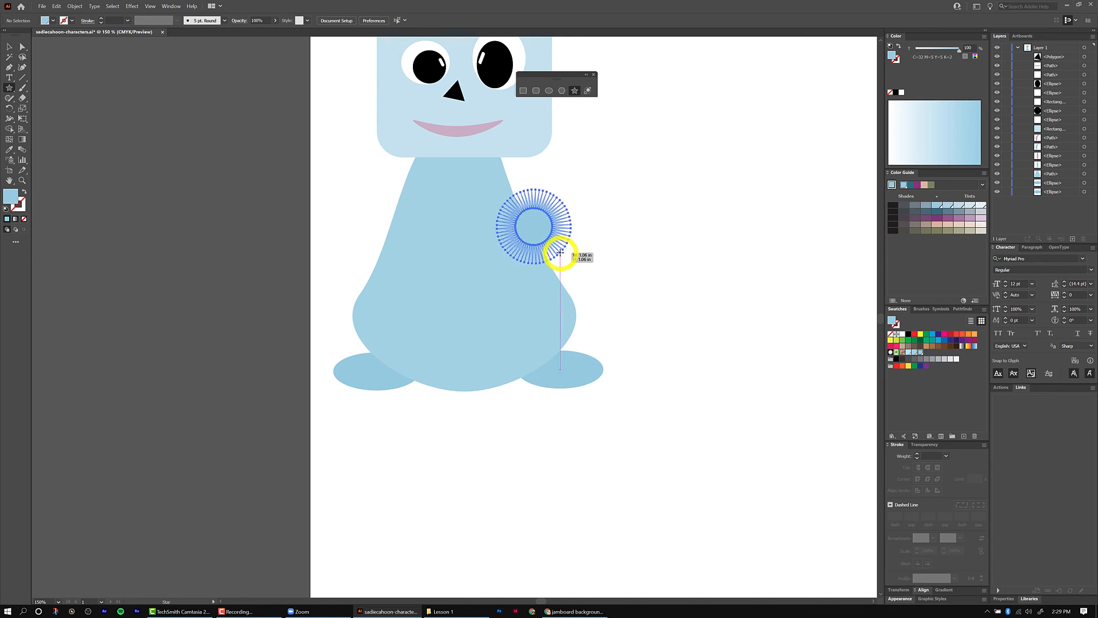
{"action": "left_click_drag", "start_coordinate": [559, 252], "coordinate": [559, 251]}
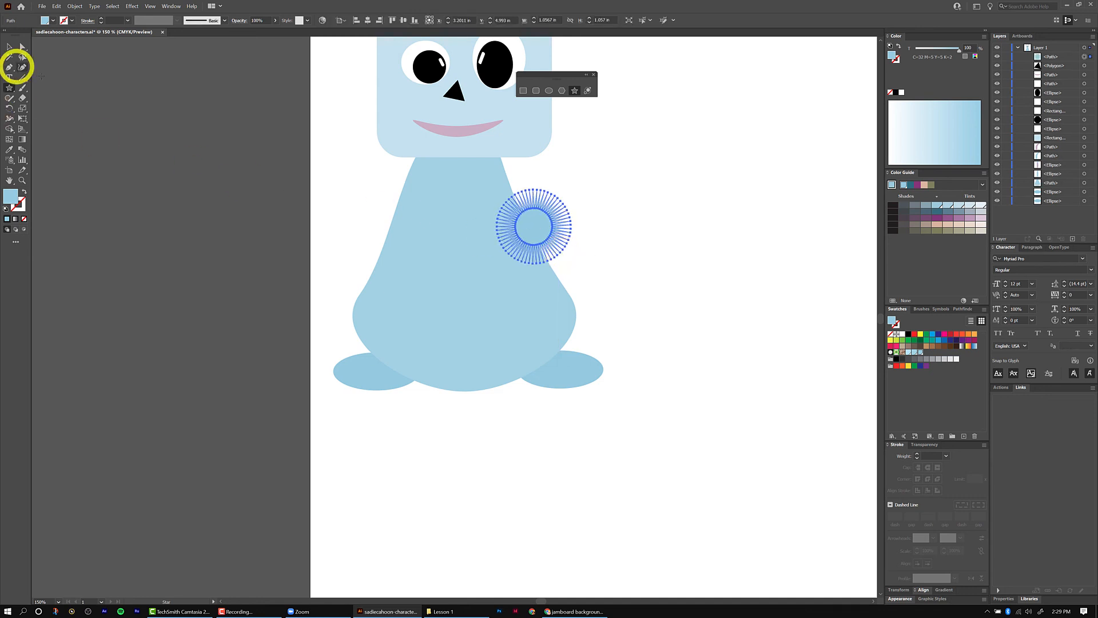
- Move the spiky tail down along the body's right edge and send it to the bottom of the layer stack
{"action": "left_click", "coordinate": [9, 46]}
{"action": "left_click_drag", "start_coordinate": [537, 234], "coordinate": [554, 275]}
{"action": "left_click", "coordinate": [695, 418]}
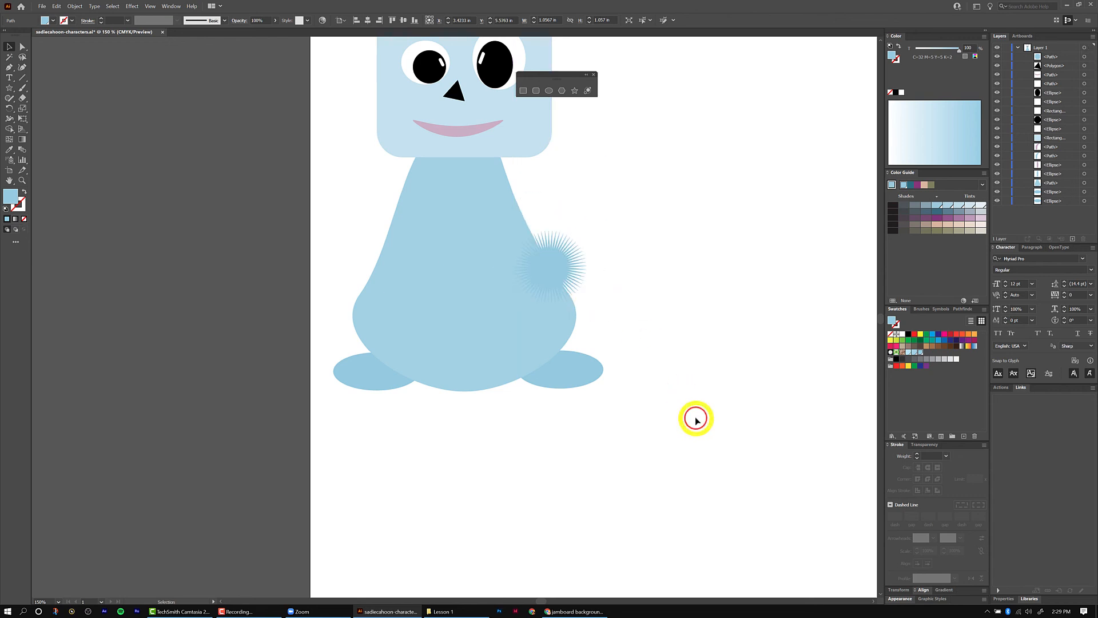
{"action": "left_click", "coordinate": [547, 273]}
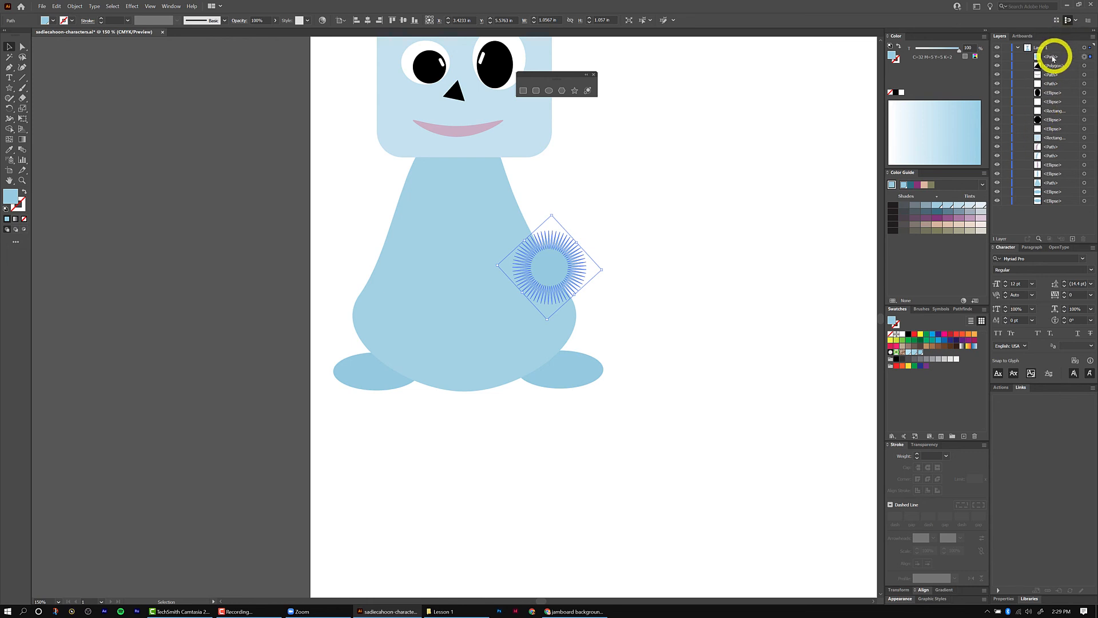
{"action": "left_click_drag", "start_coordinate": [1054, 56], "coordinate": [1053, 201]}
{"action": "left_click", "coordinate": [685, 281]}
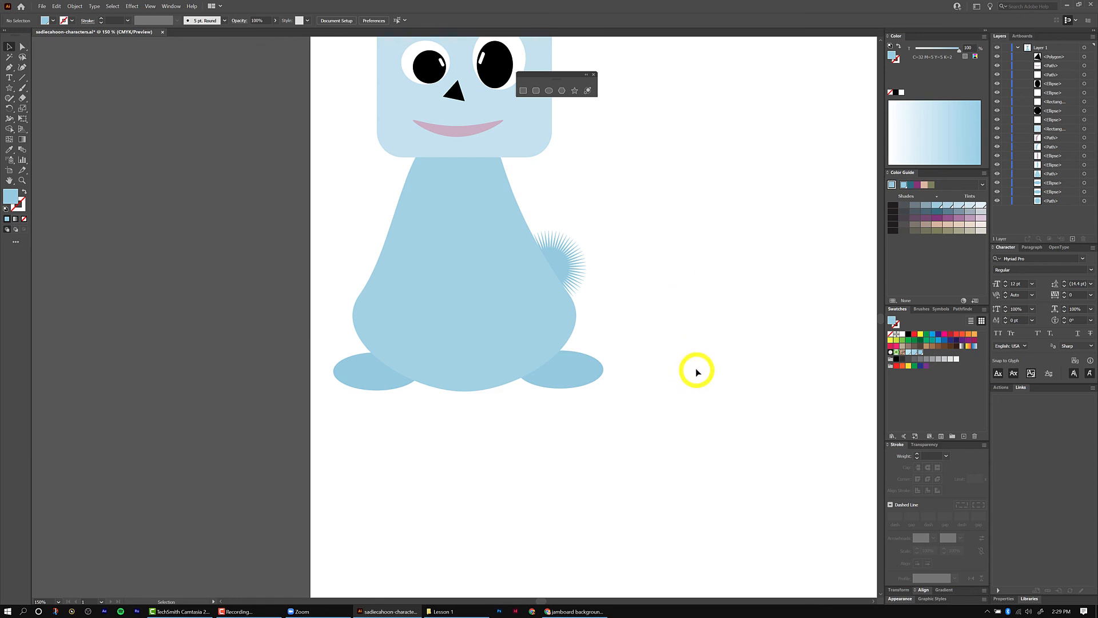
{"action": "scroll", "coordinate": [698, 371], "scroll_direction": "up", "scroll_amount": 5}
{"action": "scroll", "coordinate": [702, 370], "scroll_direction": "up", "scroll_amount": 4}
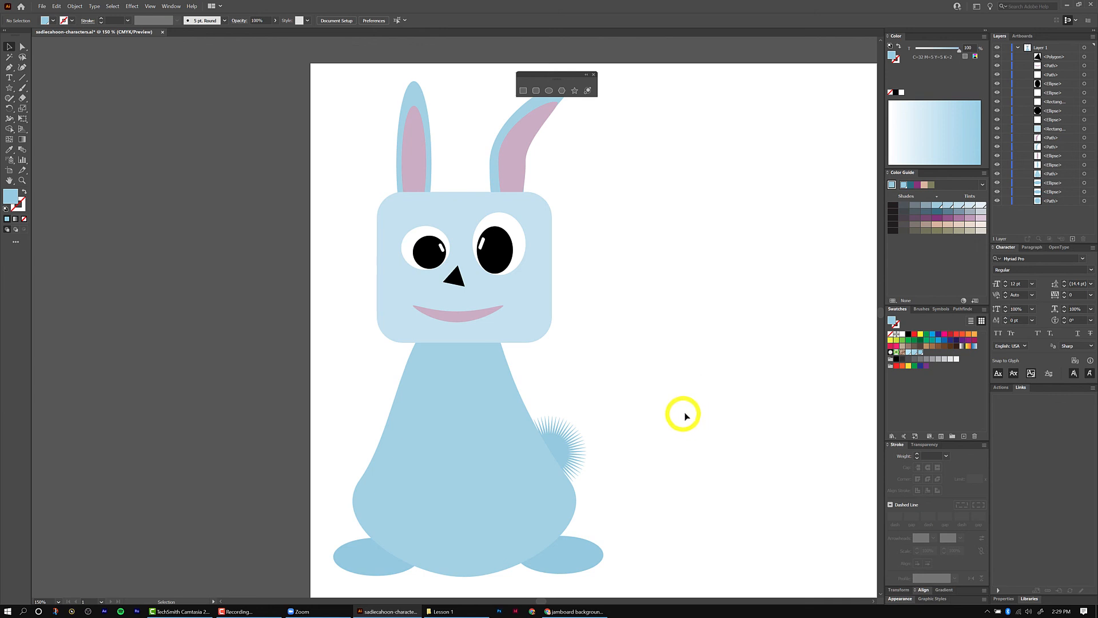
{"action": "left_click_drag", "start_coordinate": [687, 412], "coordinate": [637, 401]}
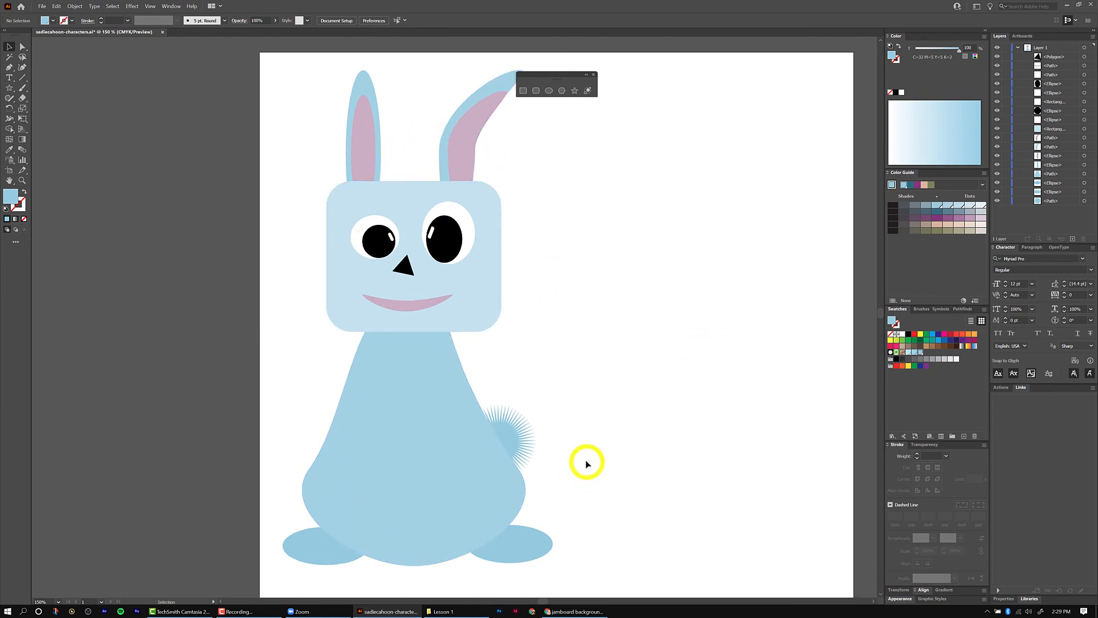